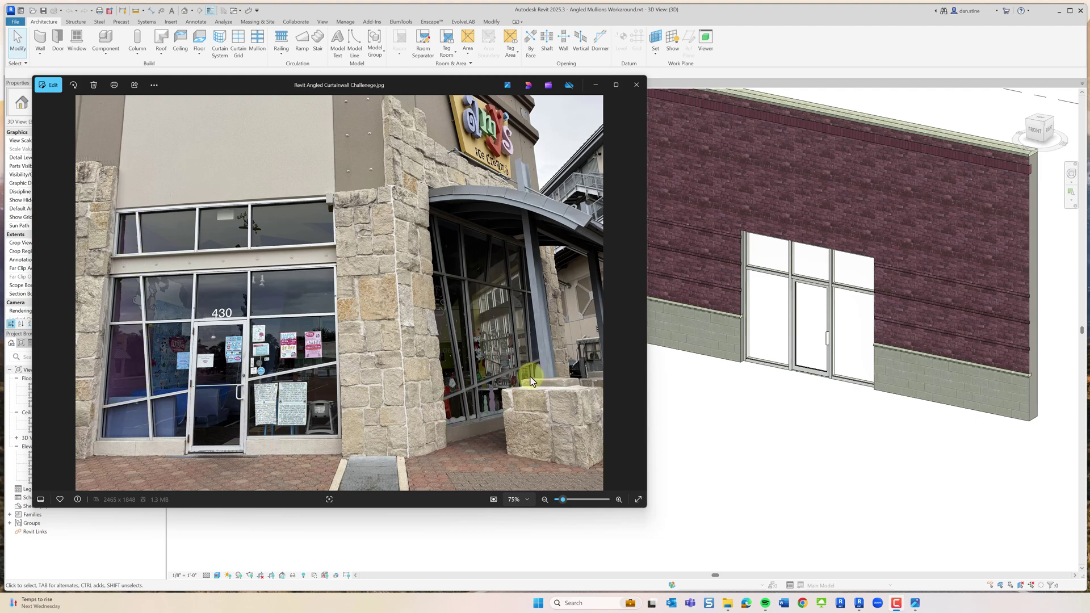
# Orbit the 3D view to the storefront, then open and zoom into the South elevation
pyautogui.click(595, 85)
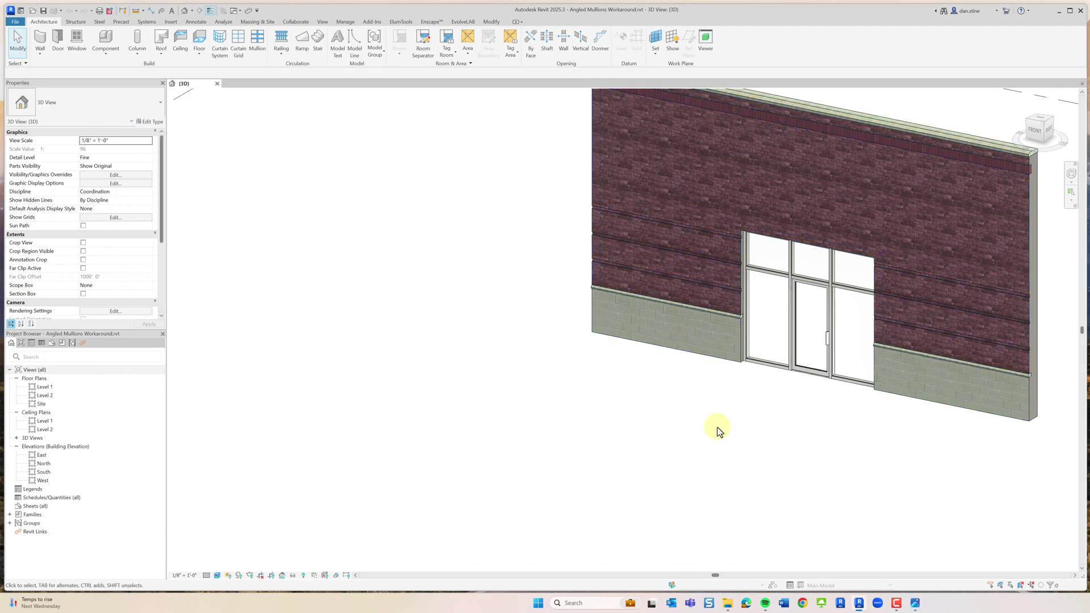
pyautogui.keyDown('shift'); pyautogui.moveTo(729, 433); pyautogui.dragTo(669, 385, button='middle'); pyautogui.keyUp('shift')
pyautogui.click(681, 386)
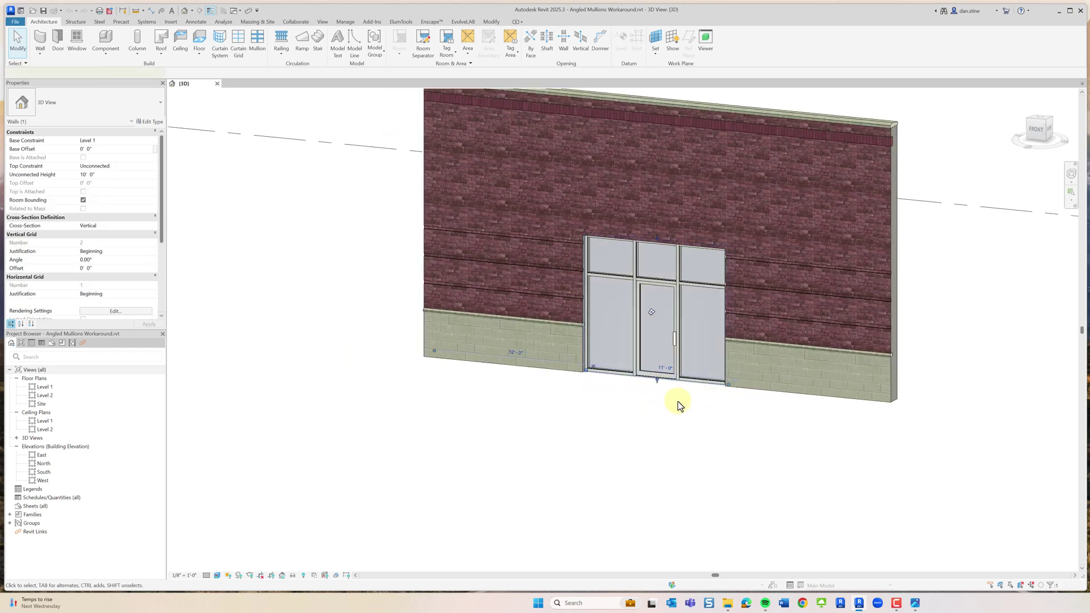
pyautogui.keyDown('shift'); pyautogui.moveTo(658, 430); pyautogui.dragTo(705, 411, button='middle'); pyautogui.keyUp('shift')
pyautogui.doubleClick(71, 472)
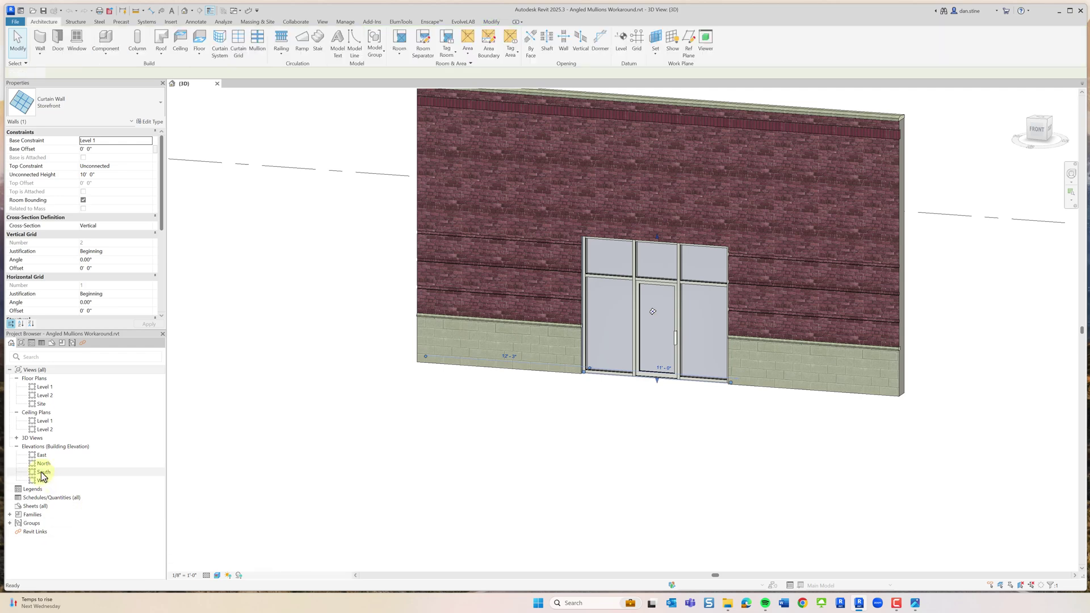
pyautogui.scroll(3, 545, 407)
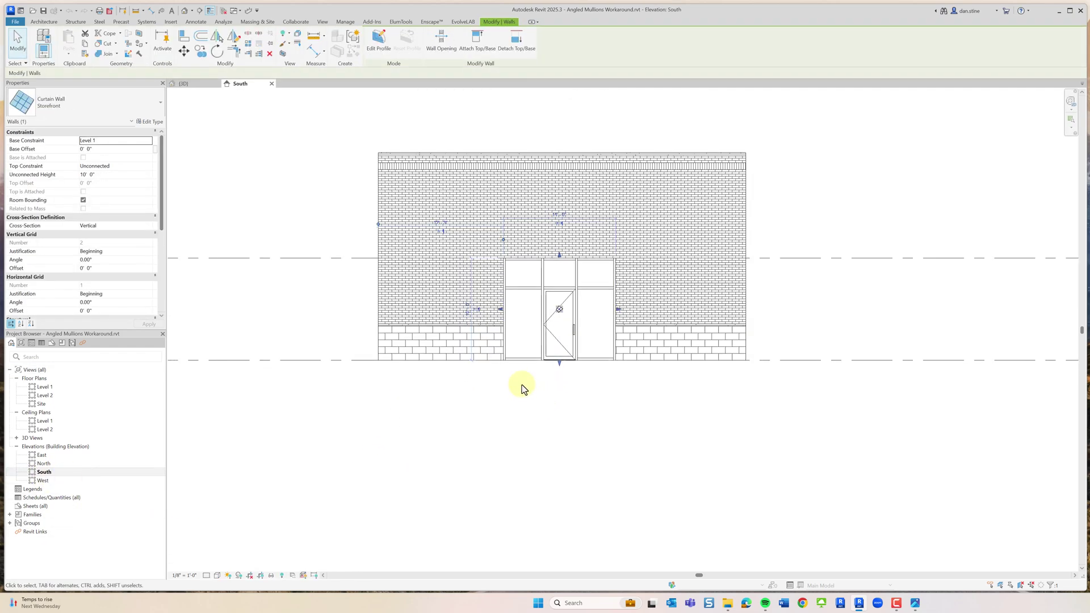
pyautogui.press('Escape')
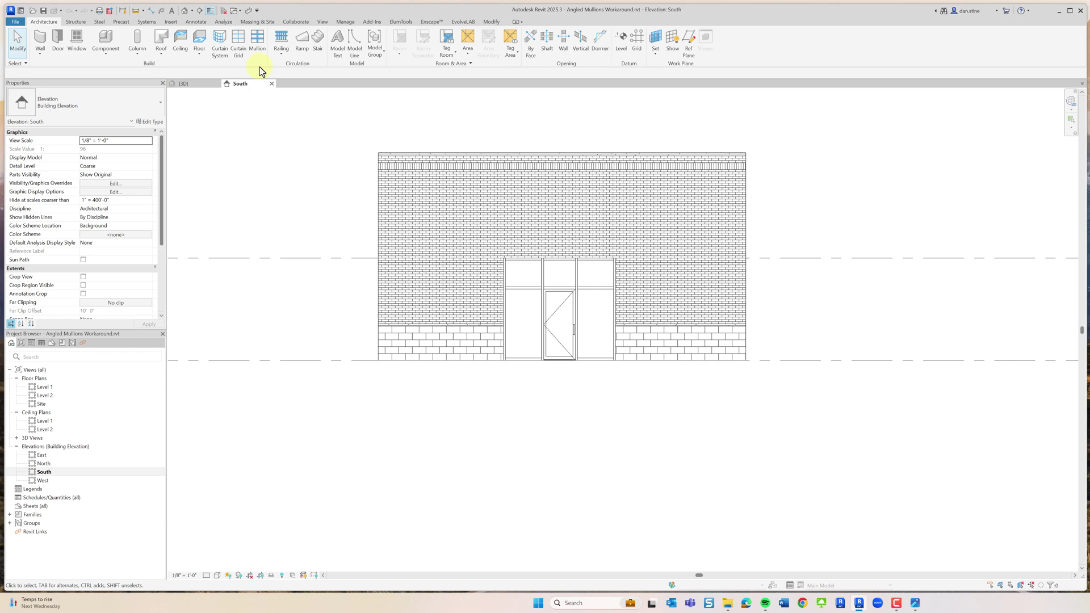
# Place a curtain grid line across the left upper panel using All Except Picked
pyautogui.click(245, 56)
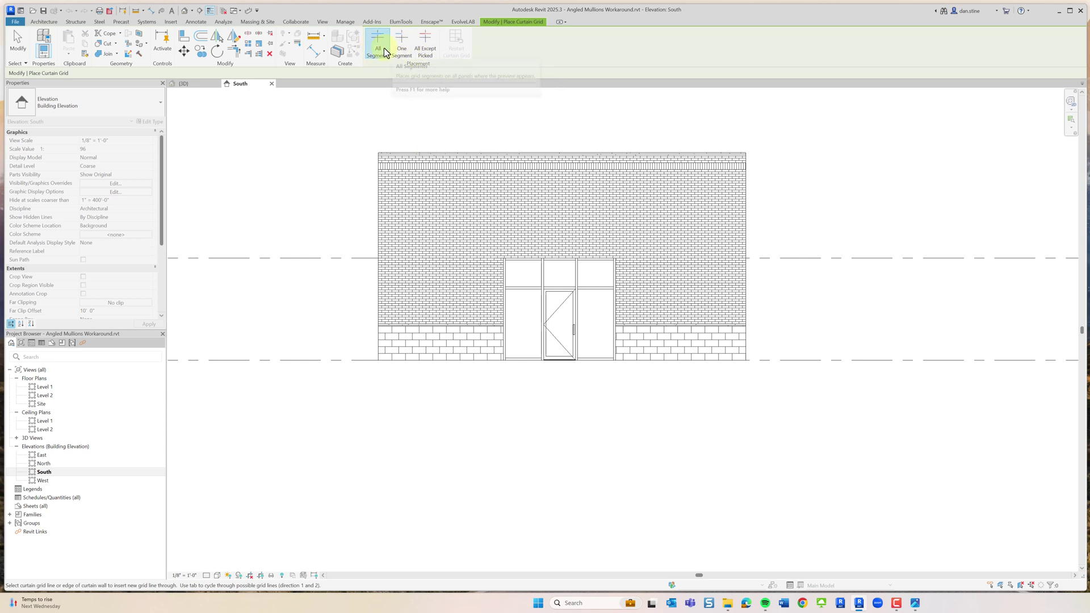
pyautogui.click(401, 50)
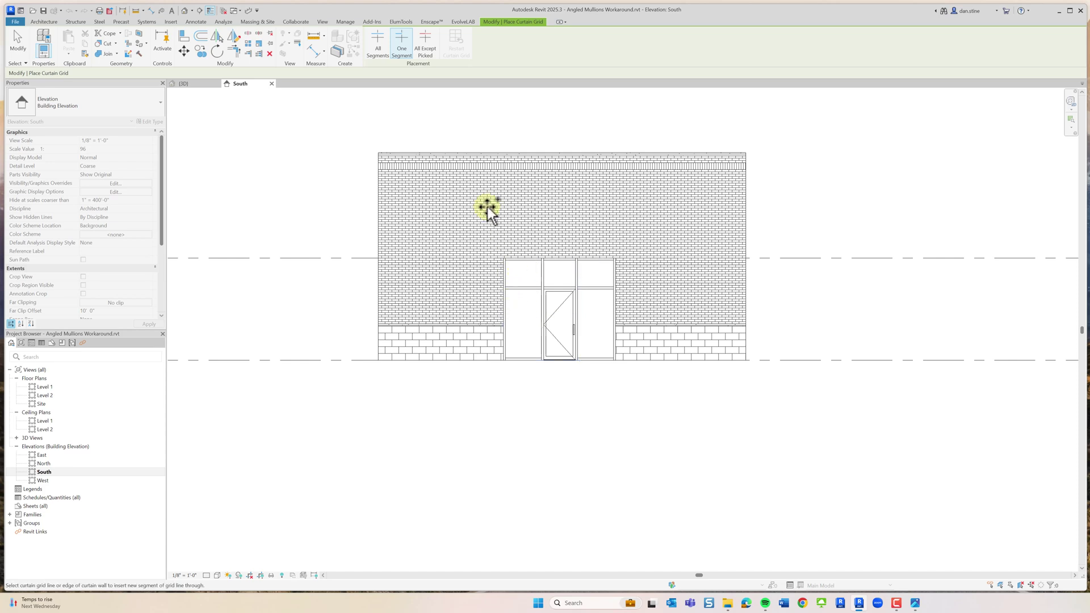
pyautogui.click(424, 49)
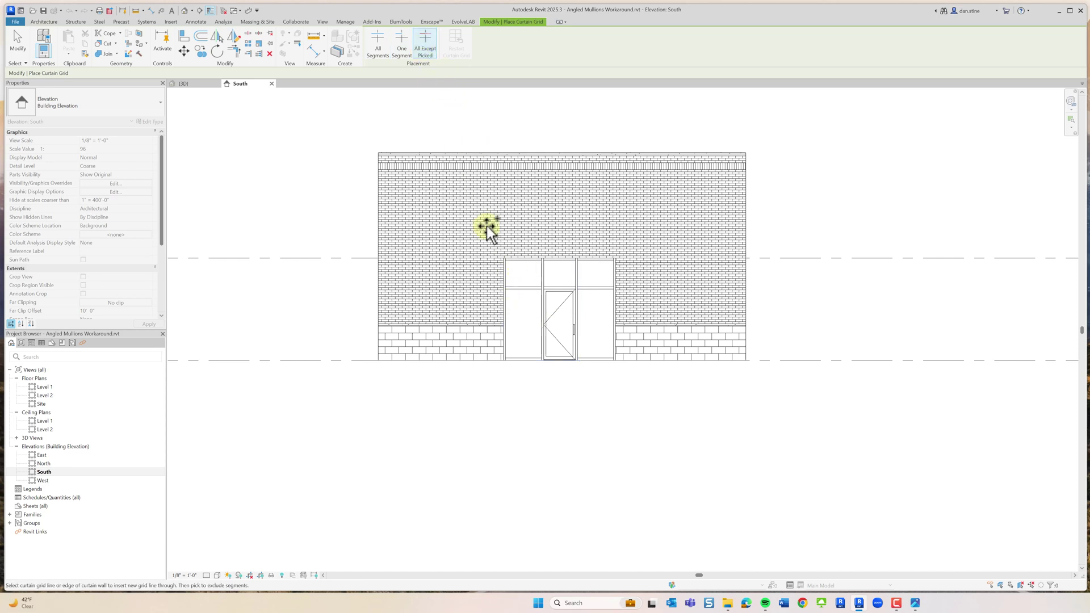
pyautogui.click(507, 274)
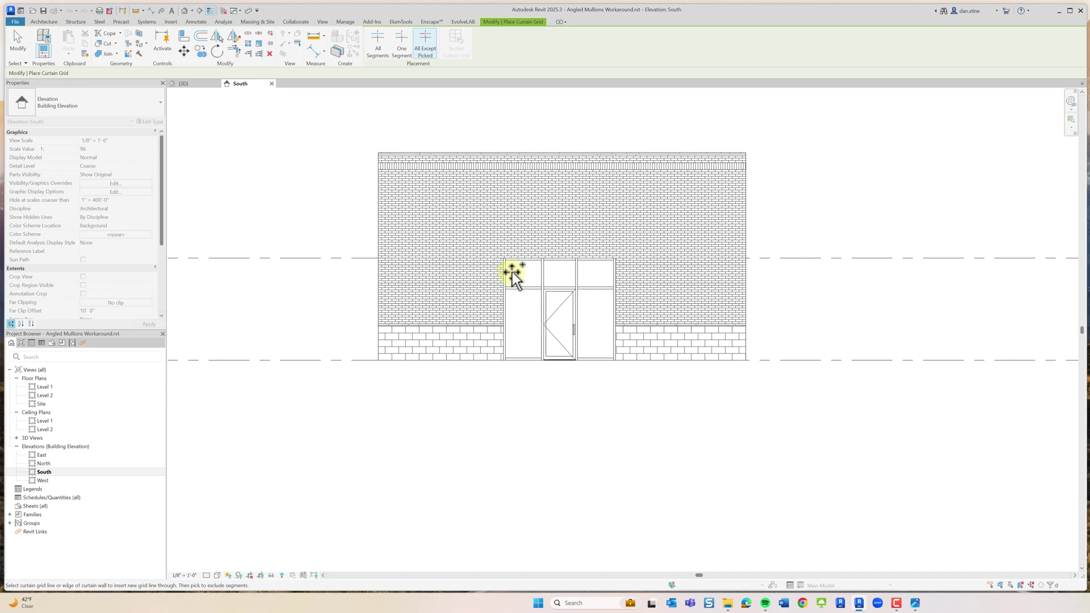
pyautogui.click(379, 51)
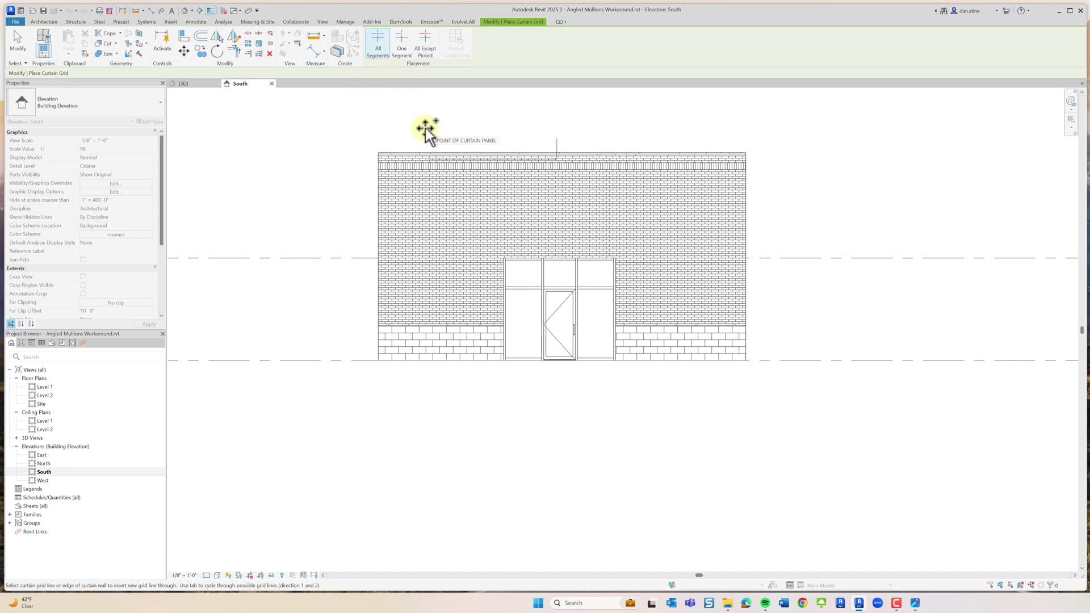
pyautogui.press('Escape')
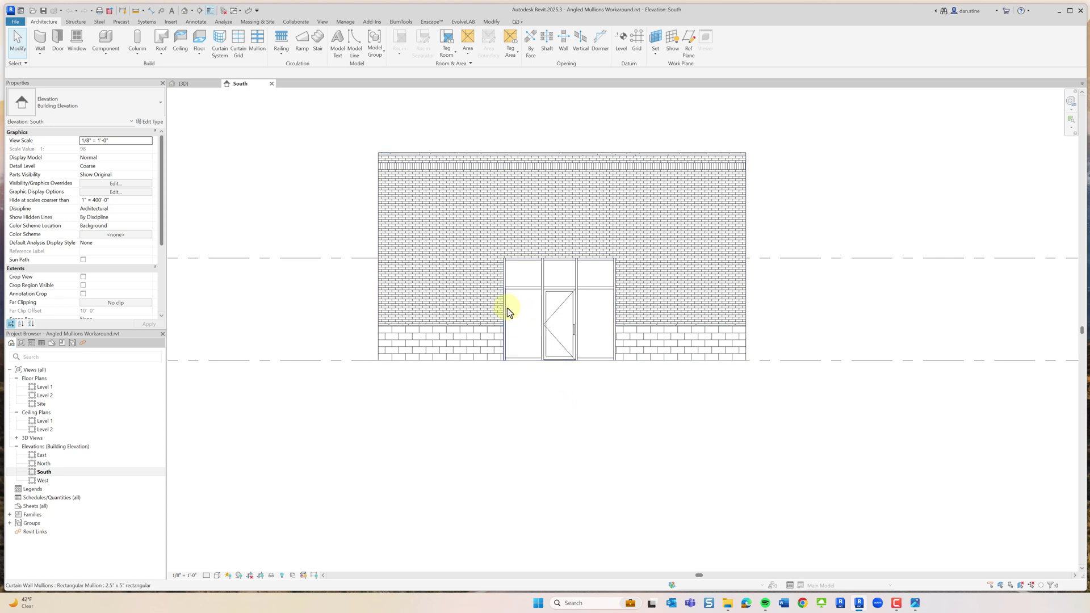
# Copy the storefront curtain wall and paste it Aligned to Same Place
pyautogui.click(562, 360)
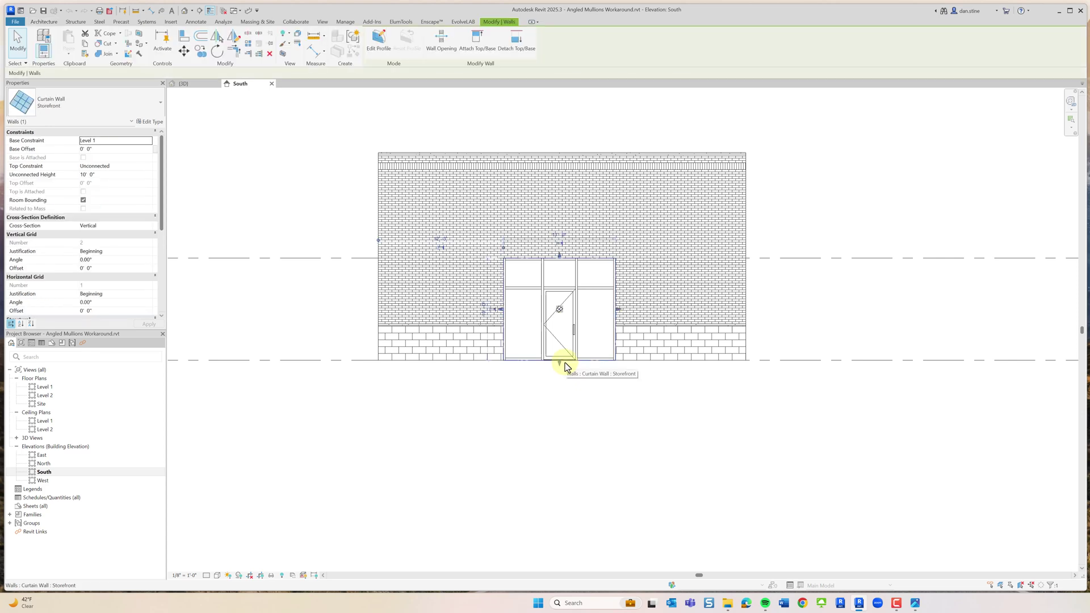
pyautogui.click(601, 390)
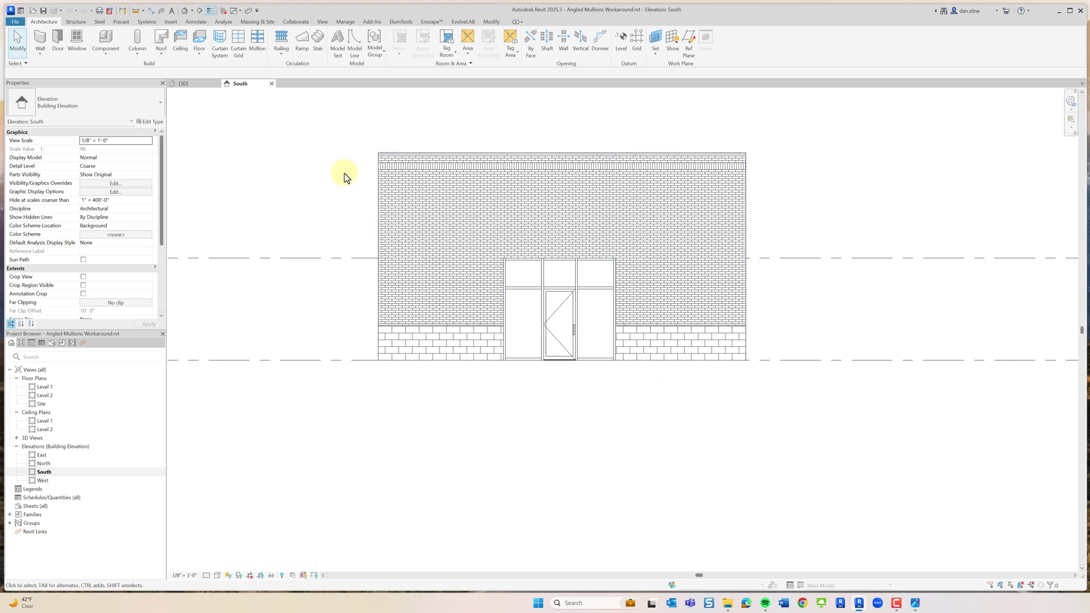
pyautogui.click(488, 22)
pyautogui.click(70, 55)
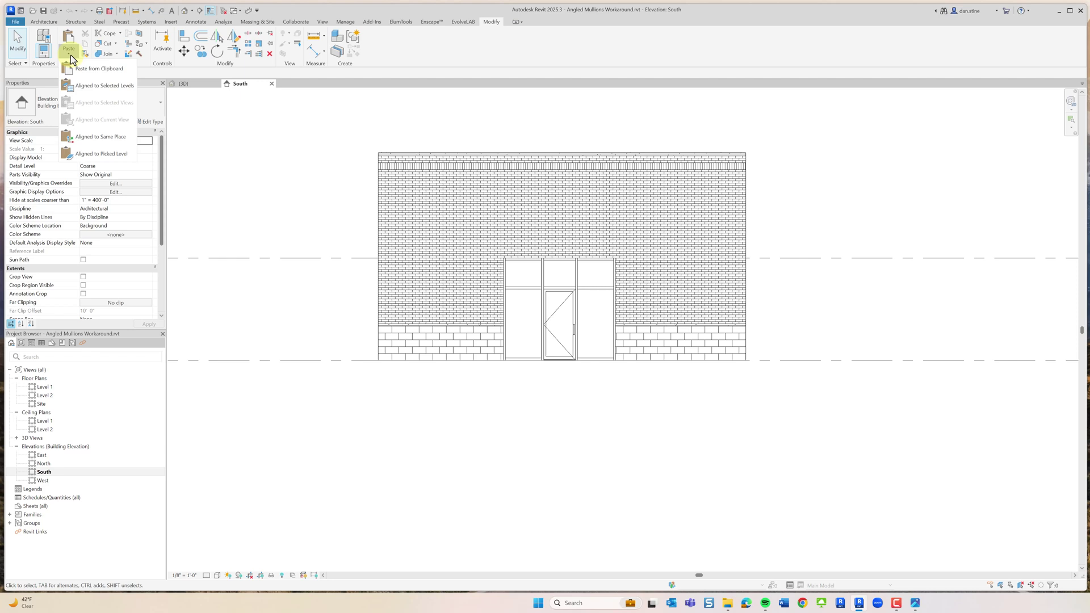
pyautogui.click(106, 142)
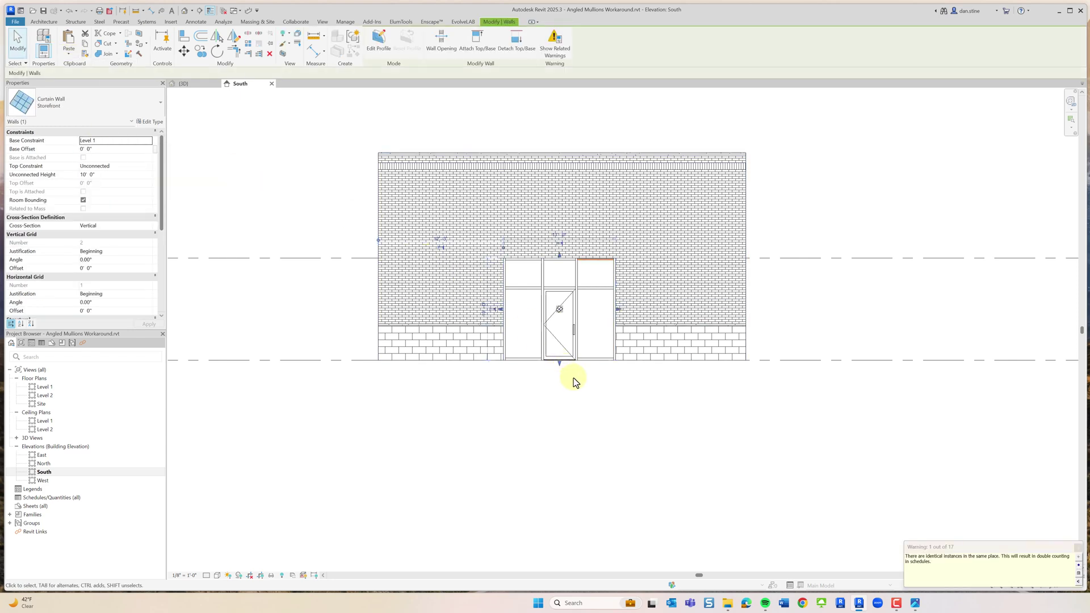
# In Edit Profile, sketch an angled line from the wall's bottom edge to the storefront top
pyautogui.click(379, 41)
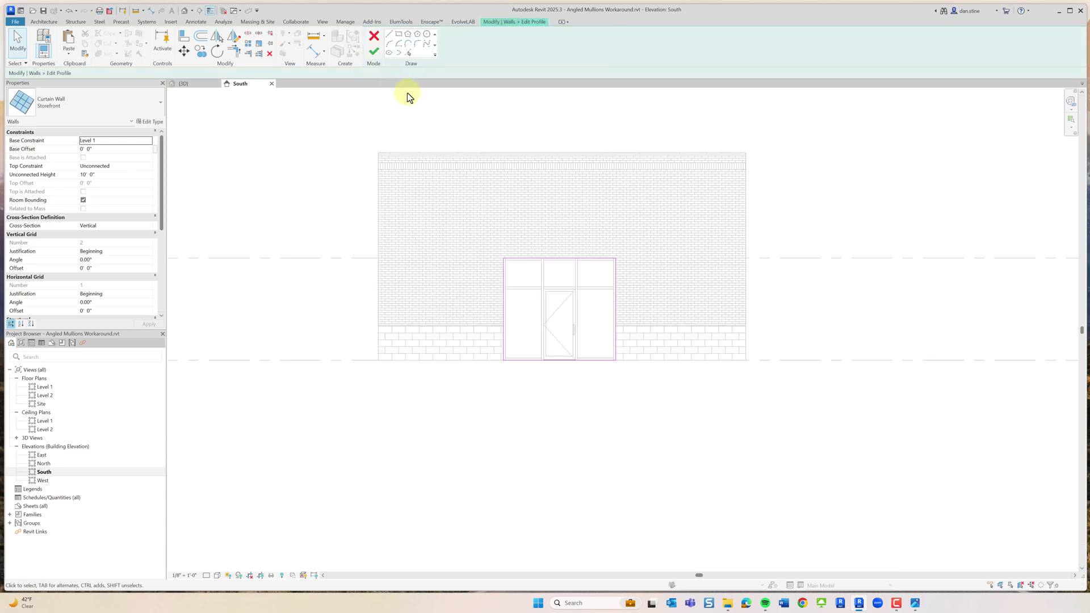
pyautogui.click(389, 34)
pyautogui.click(531, 361)
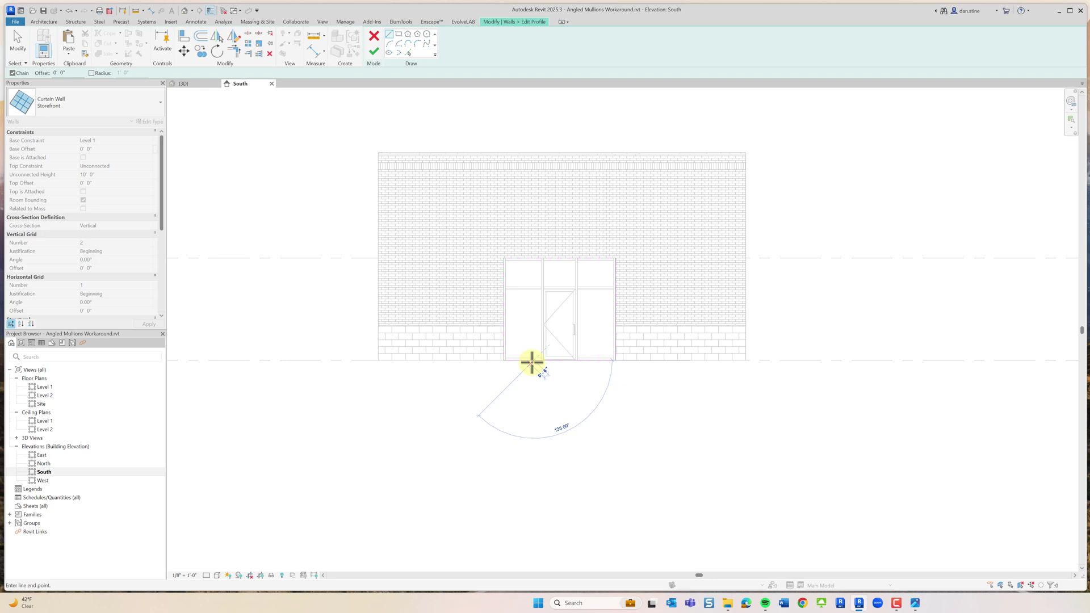
pyautogui.click(516, 259)
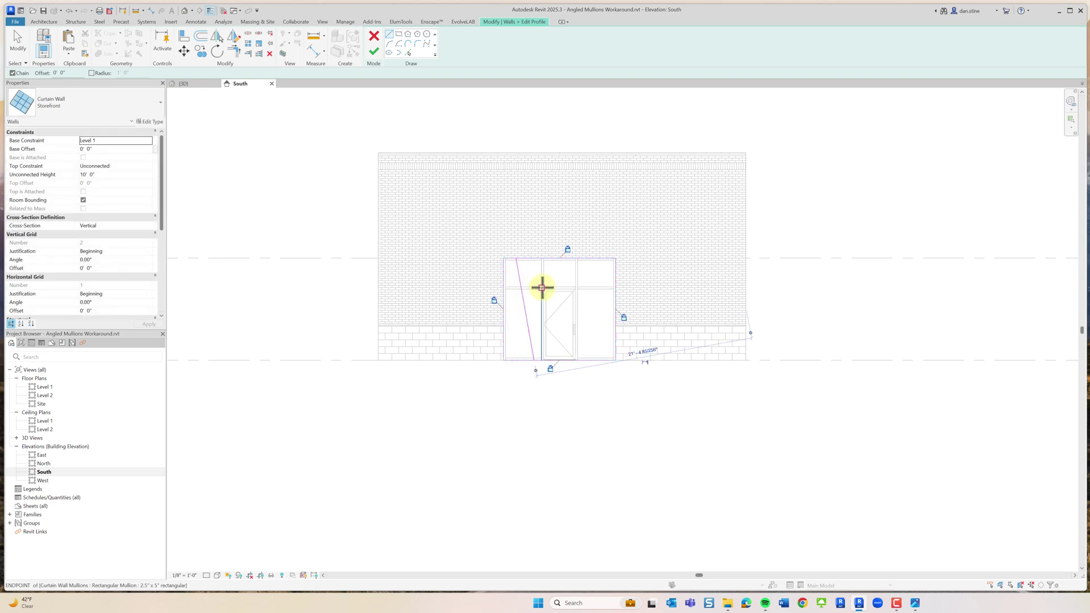
pyautogui.press('Escape')
pyautogui.press('Escape')
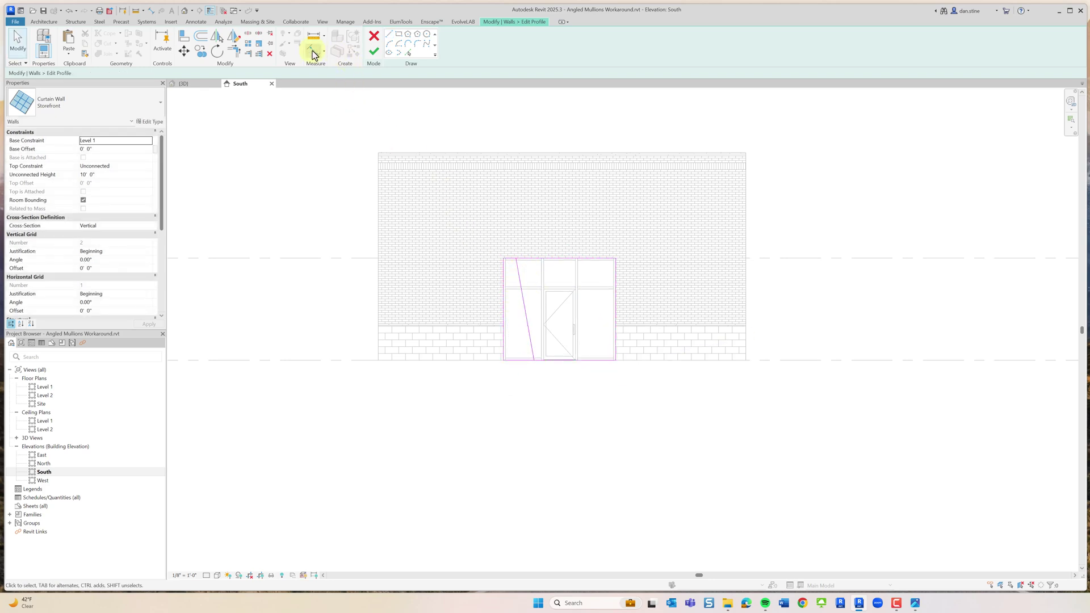
# Delete the left vertical sketch line and finish the profile edit
pyautogui.click(234, 51)
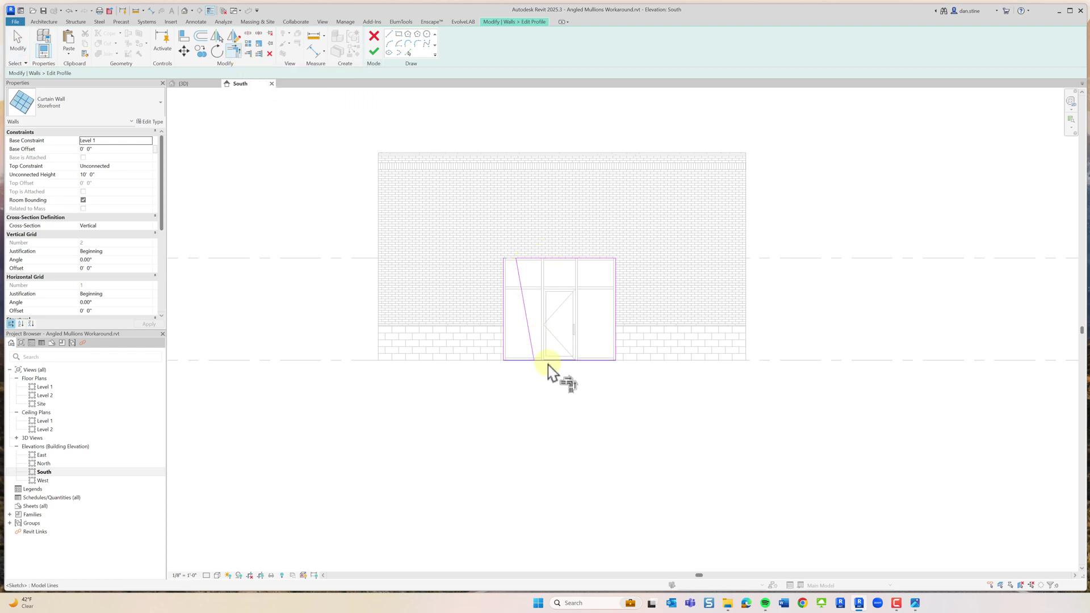
pyautogui.press('Escape')
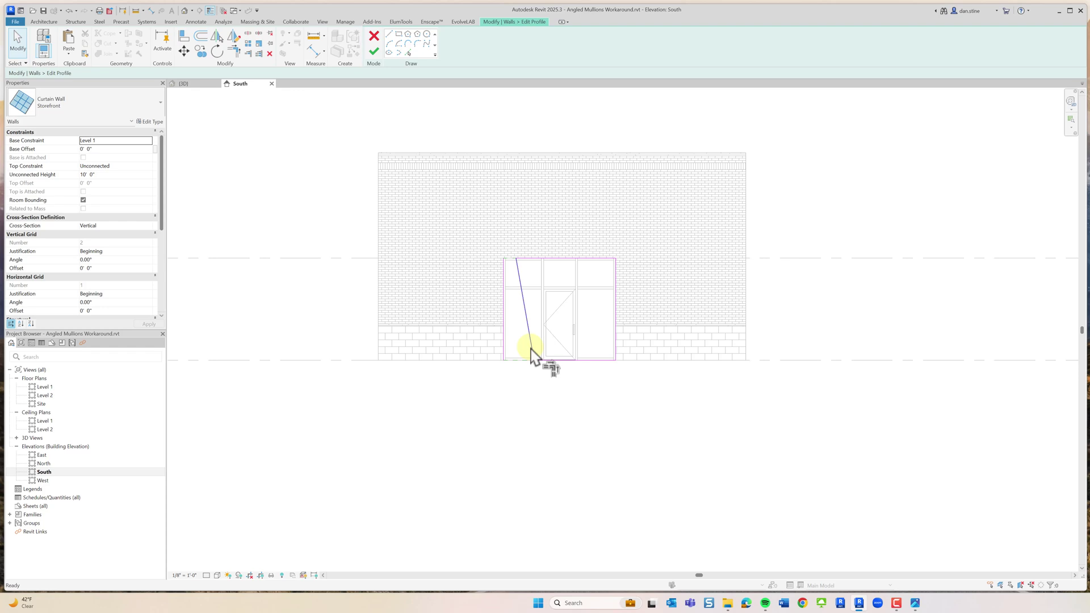
pyautogui.click(502, 334)
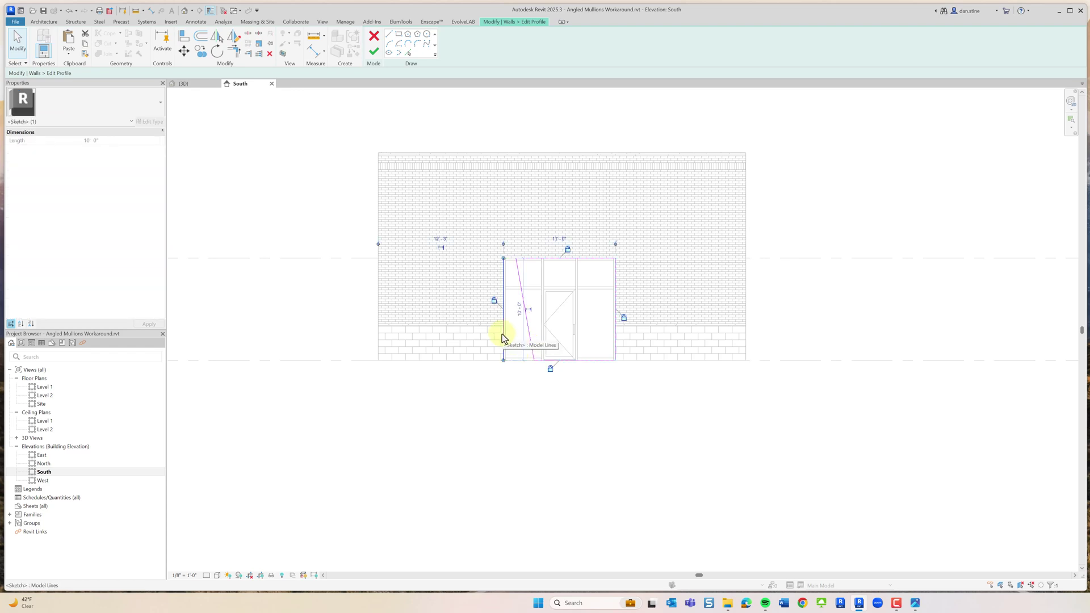
pyautogui.press('Delete')
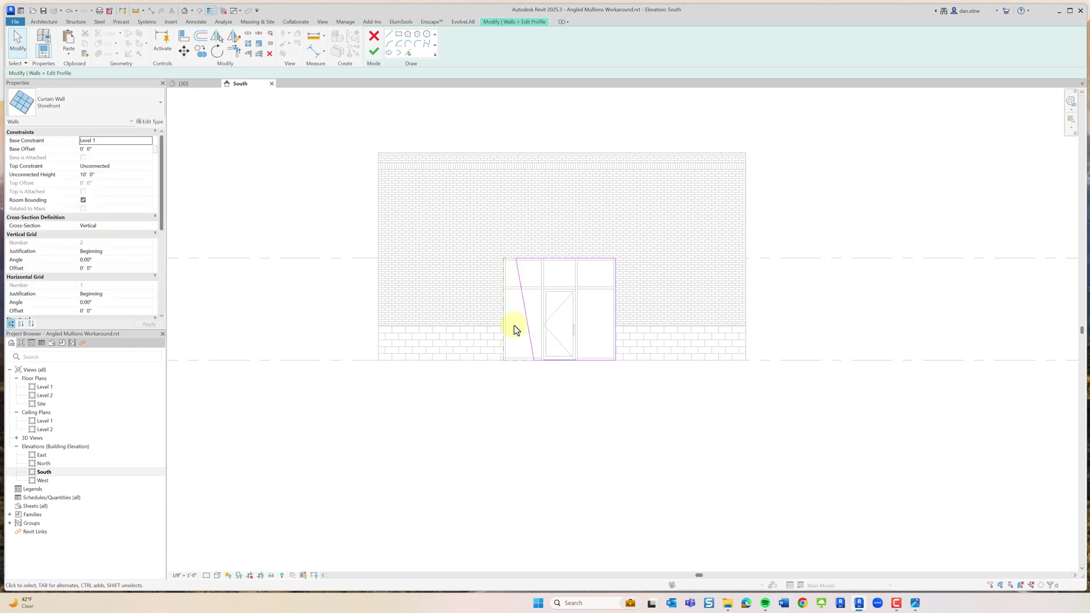
pyautogui.click(528, 321)
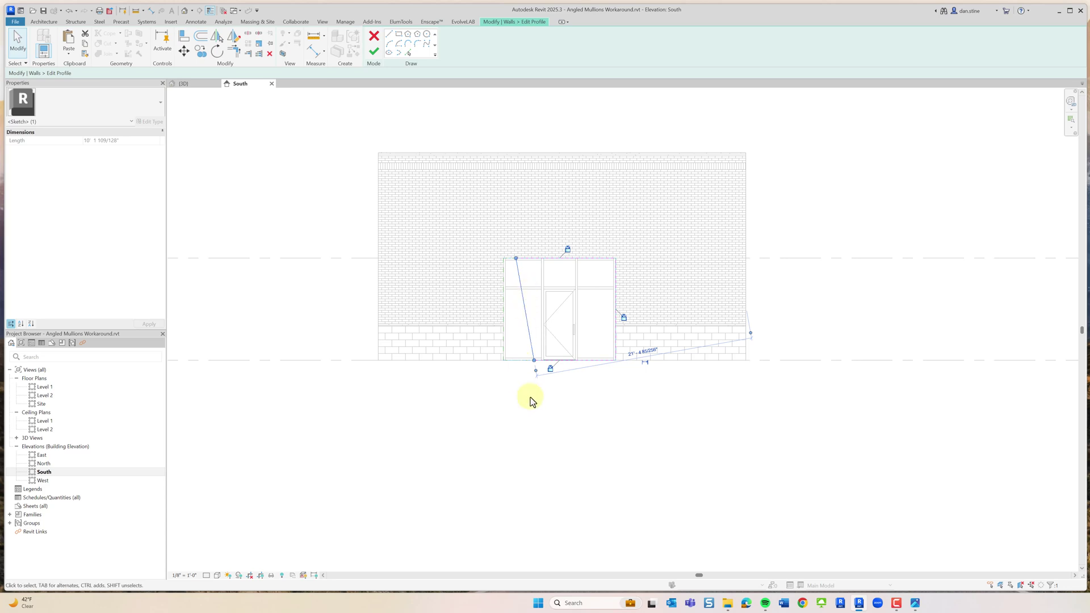
pyautogui.click(374, 51)
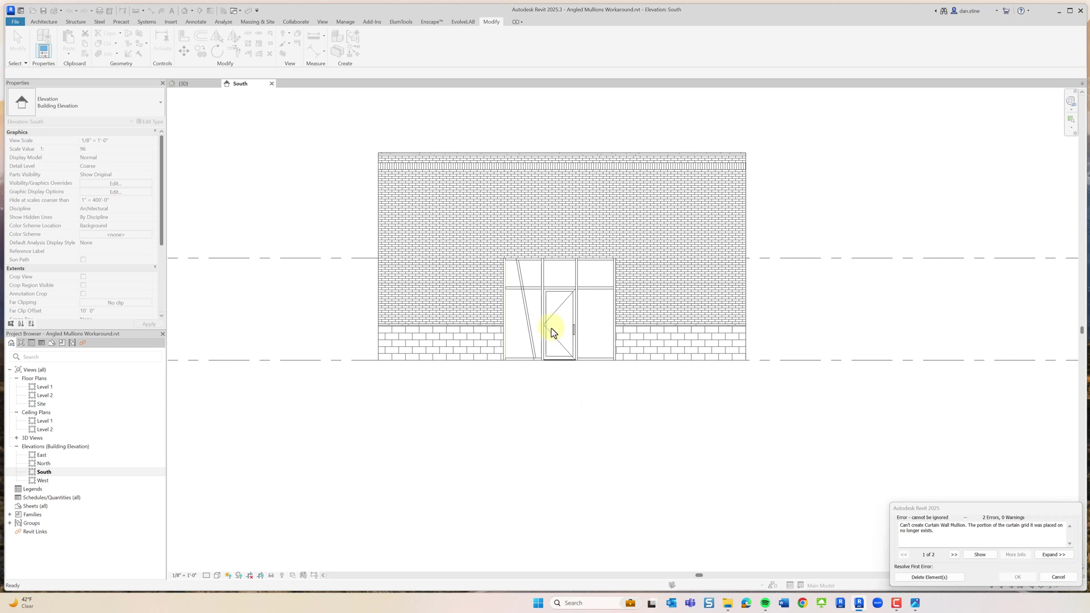
# Delete the failing elements from the mullion error and reopen the storefront's Edit Profile sketch
pyautogui.click(929, 578)
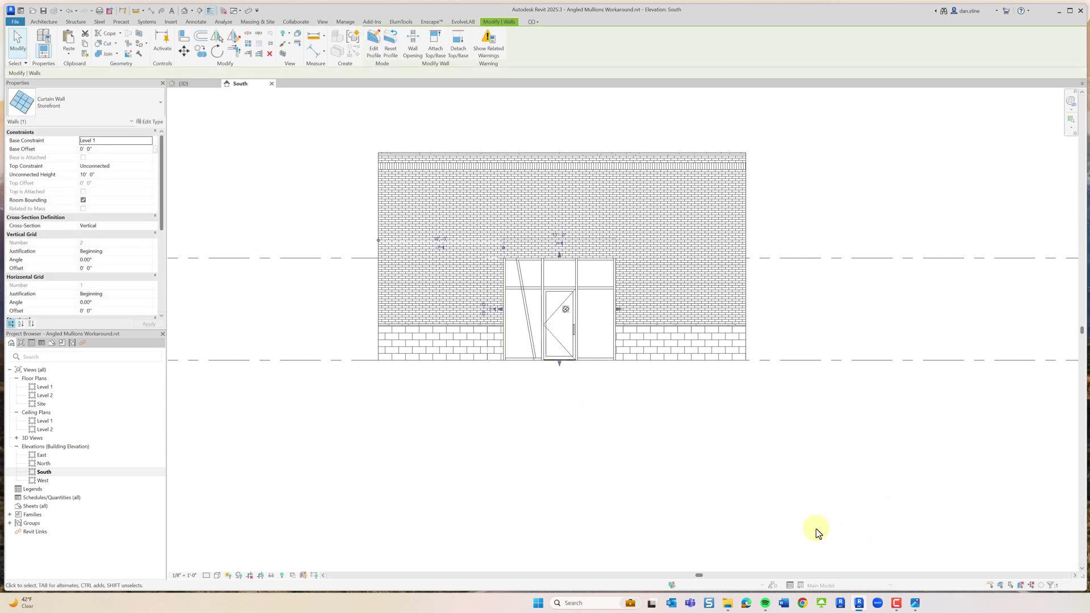
pyautogui.click(527, 404)
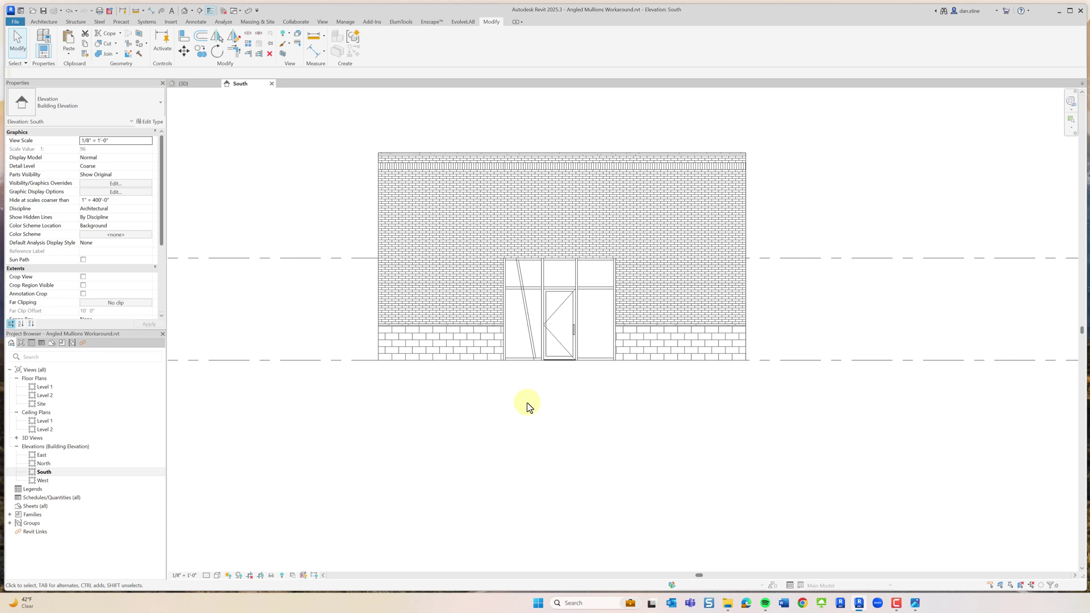
pyautogui.click(523, 365)
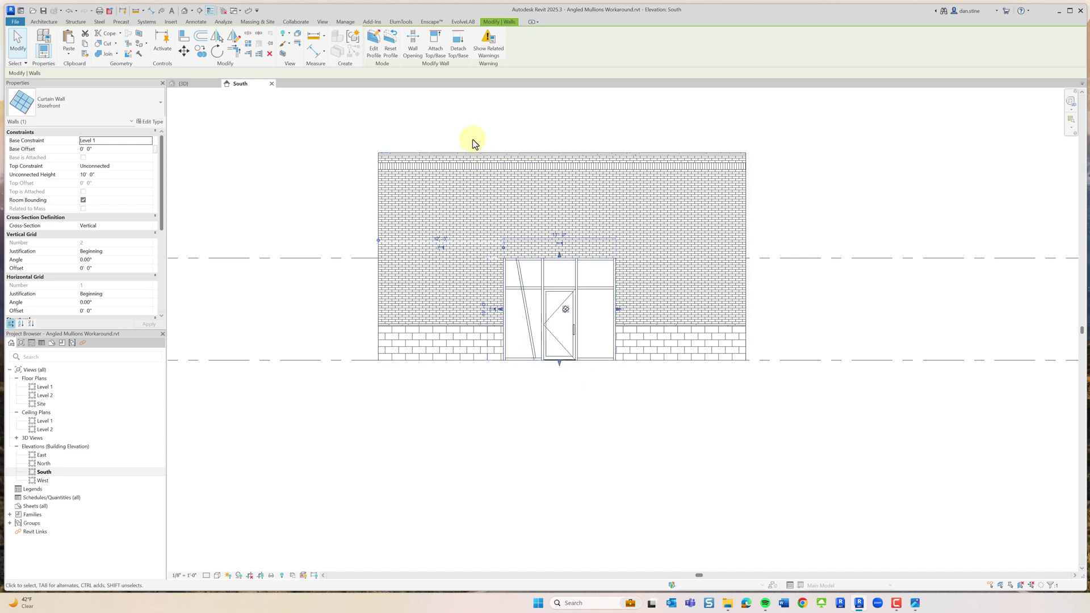
pyautogui.click(374, 43)
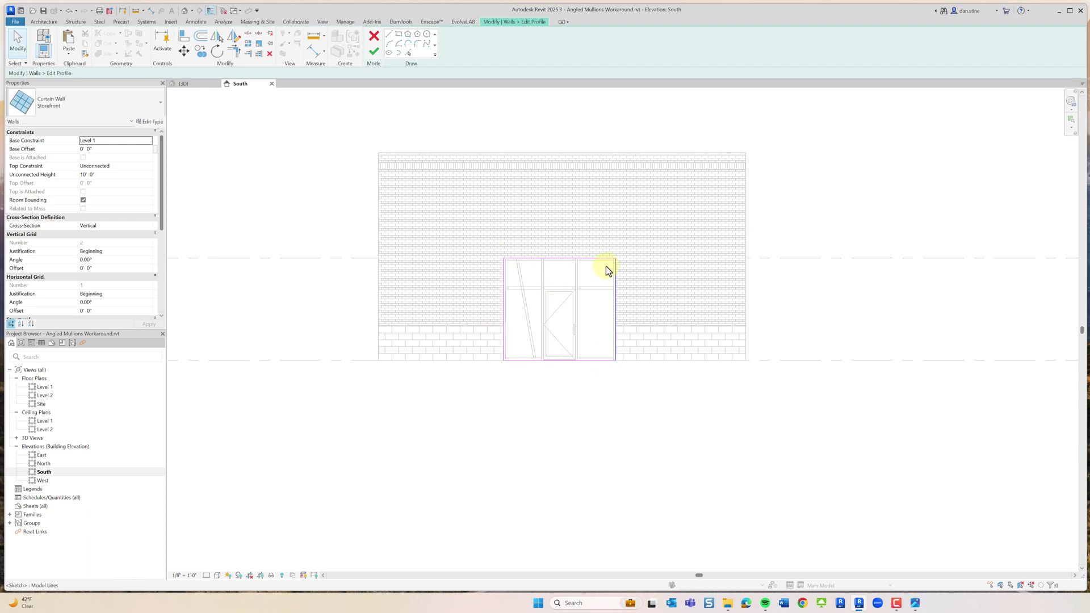
# Cancel the current profile edit and restart Edit Profile on the storefront
pyautogui.click(69, 53)
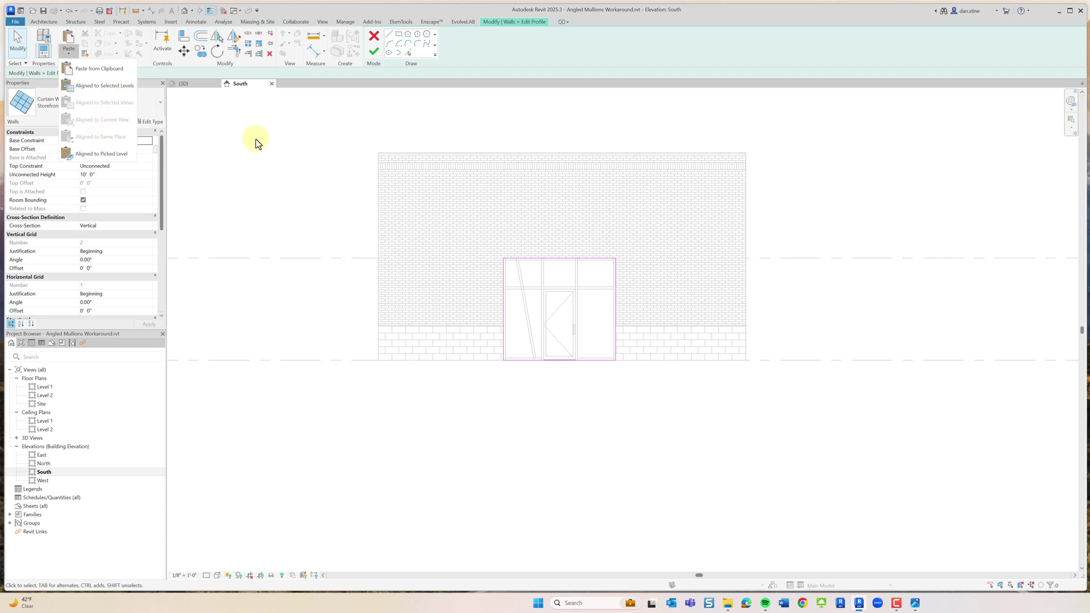
pyautogui.click(347, 184)
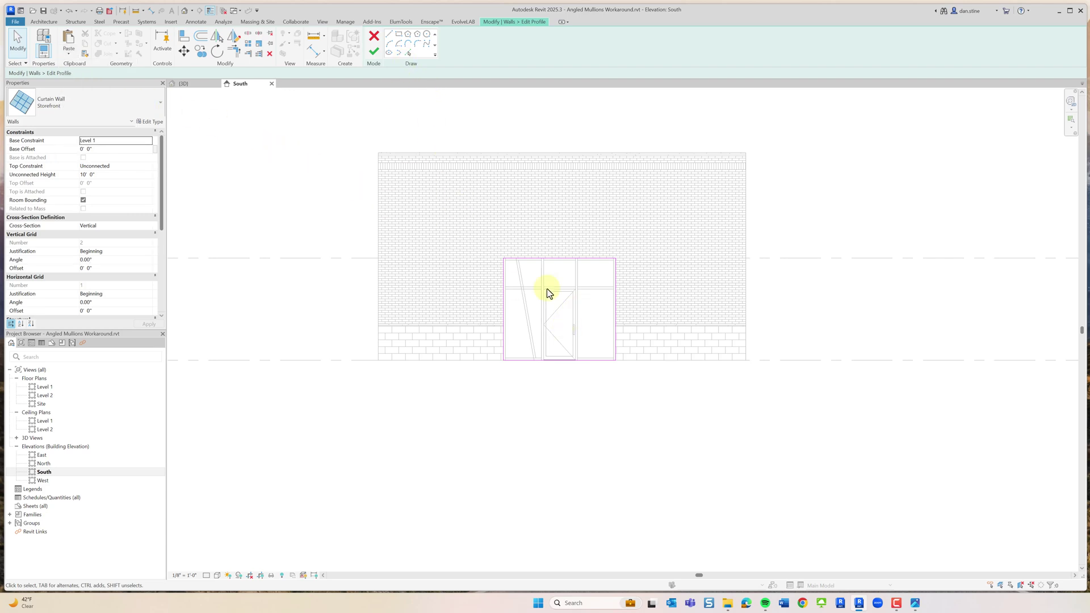
pyautogui.click(375, 36)
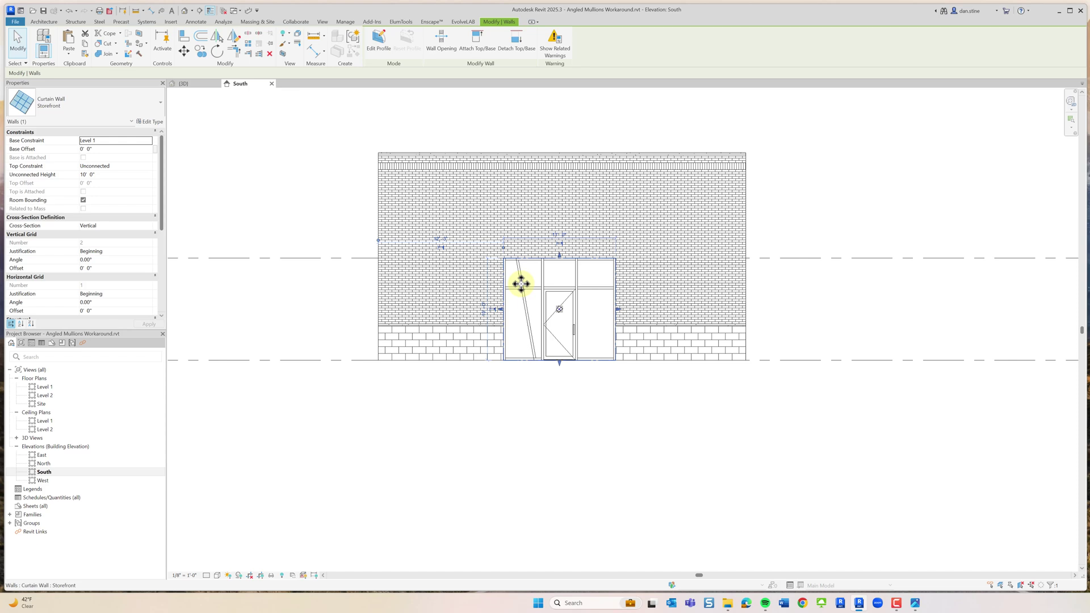
pyautogui.press('Escape')
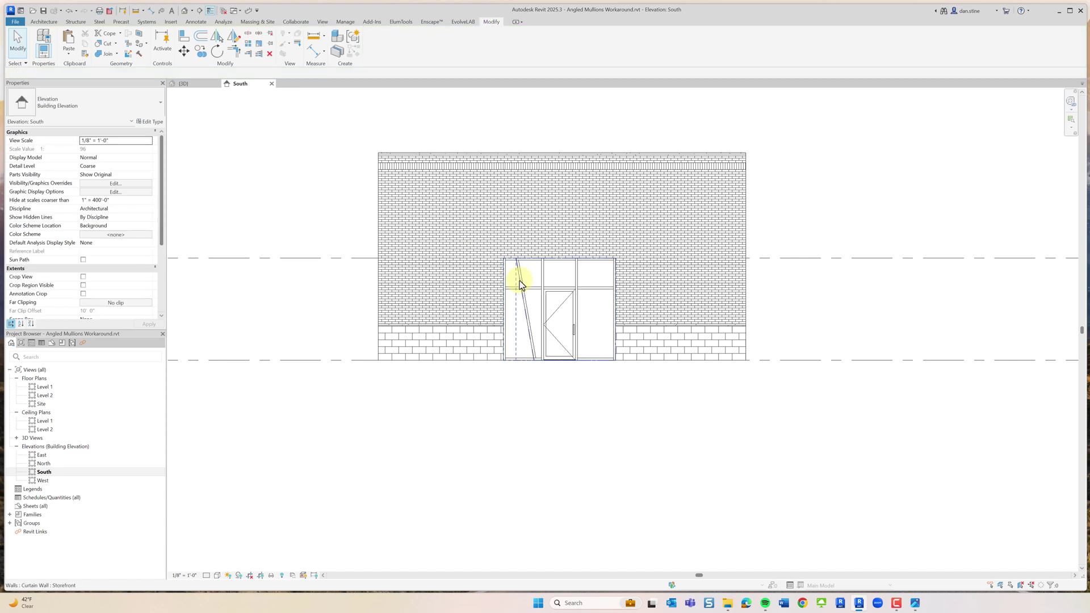
pyautogui.click(519, 281)
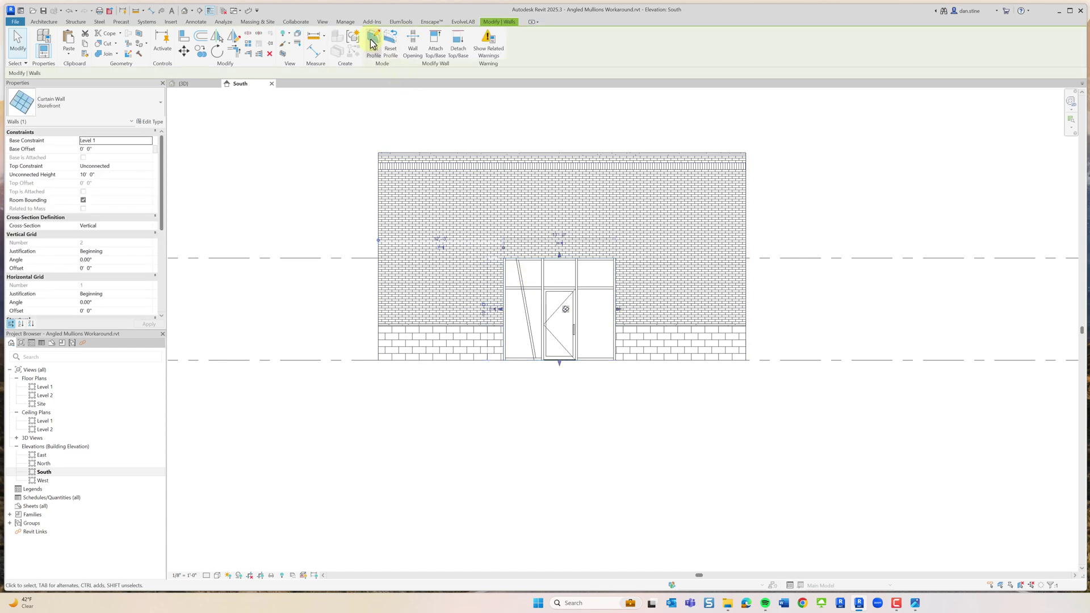
pyautogui.click(374, 43)
# Finish the unchanged sketch, reselect the storefront, and enter Edit Profile again
pyautogui.click(517, 281)
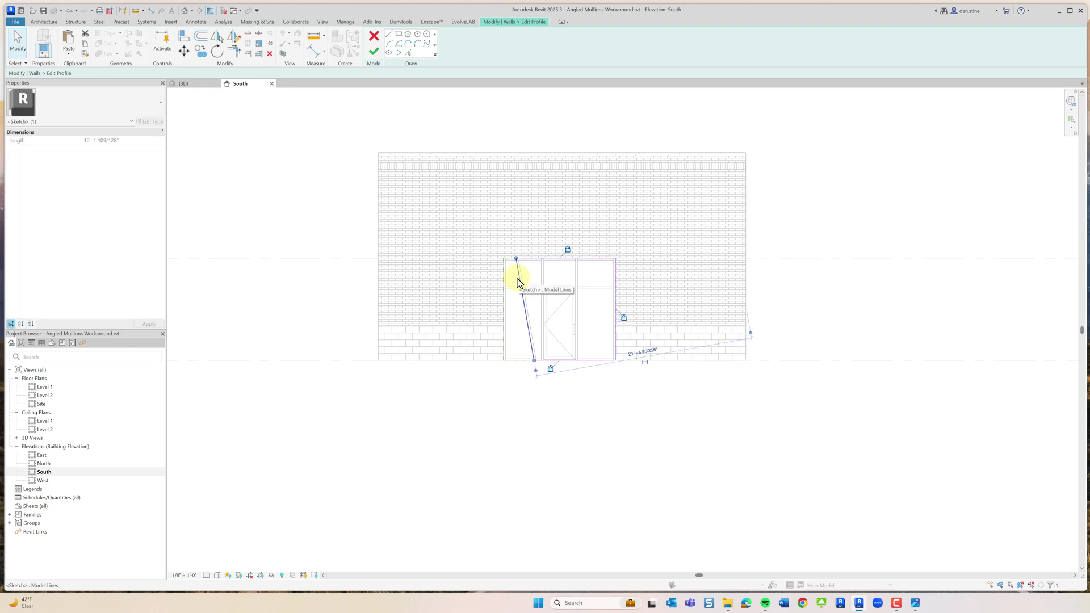
pyautogui.click(512, 172)
pyautogui.click(374, 51)
pyautogui.press('Escape')
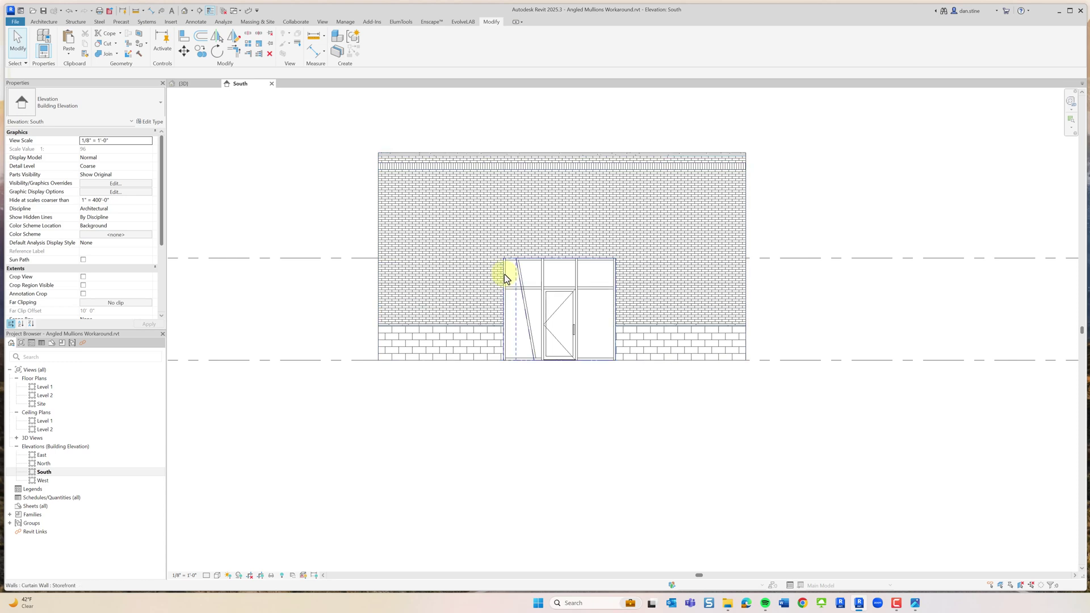
pyautogui.click(504, 274)
pyautogui.press('Escape')
pyautogui.click(504, 274)
pyautogui.click(386, 41)
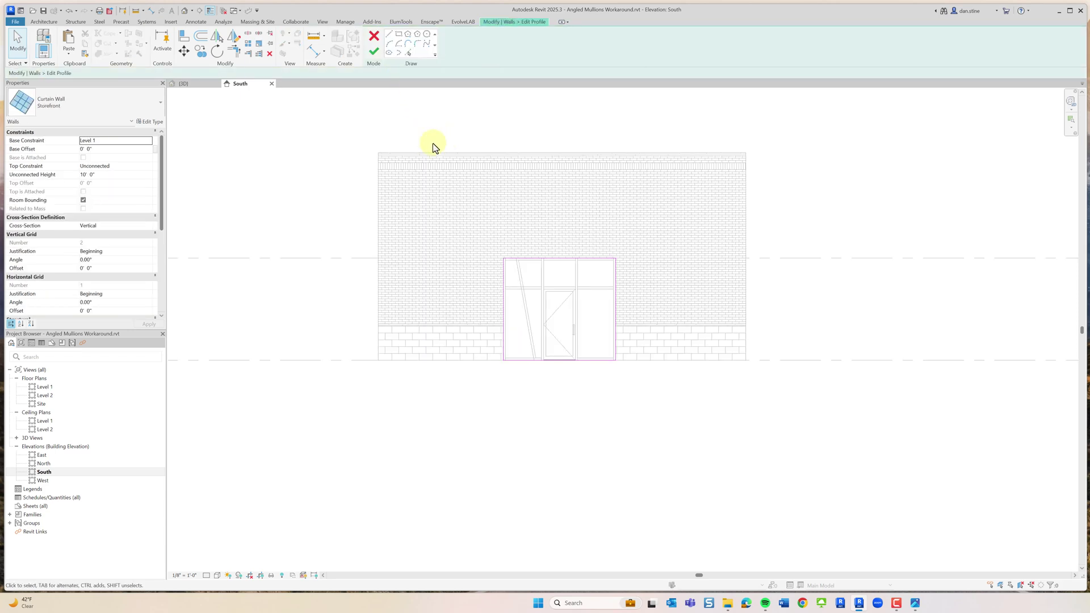
# Draw a sketch line from the top mullion intersection down along the angled mullion
pyautogui.click(69, 53)
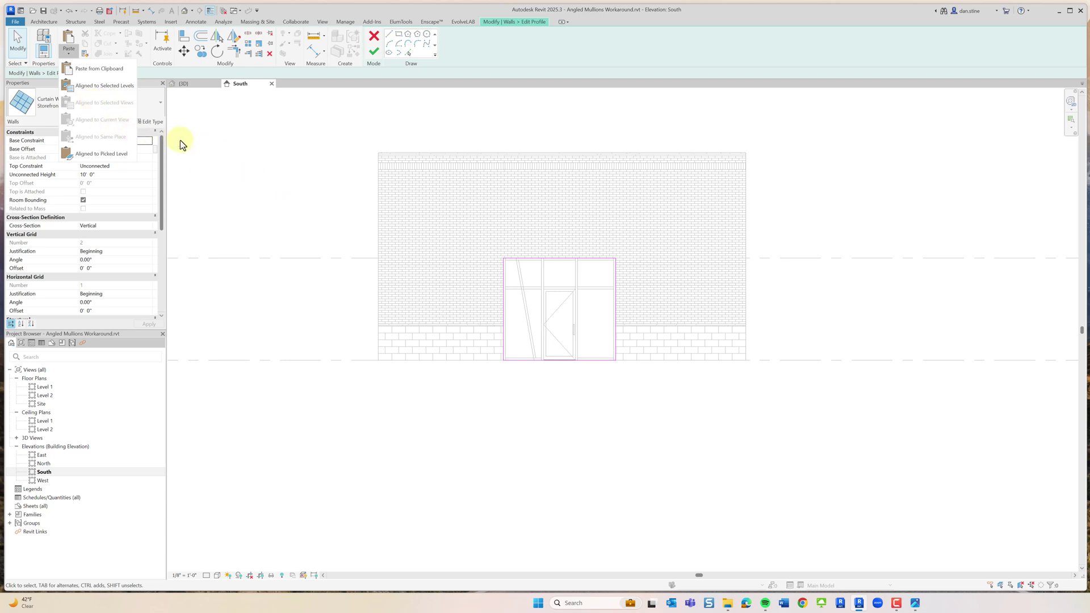
pyautogui.click(244, 95)
pyautogui.click(389, 35)
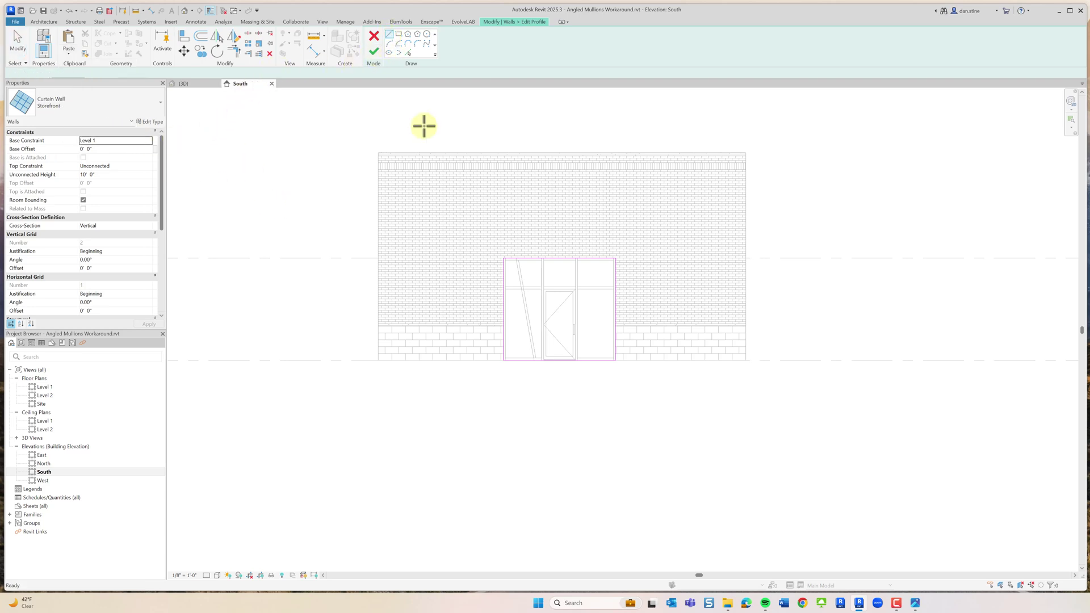
pyautogui.scroll(3, 518, 271)
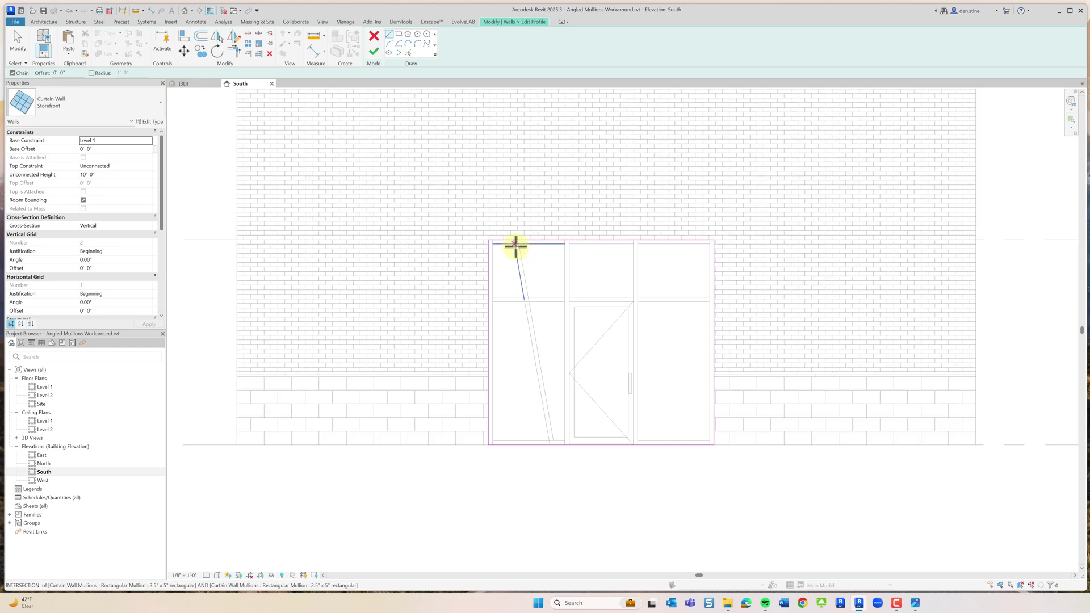
pyautogui.scroll(3, 516, 246)
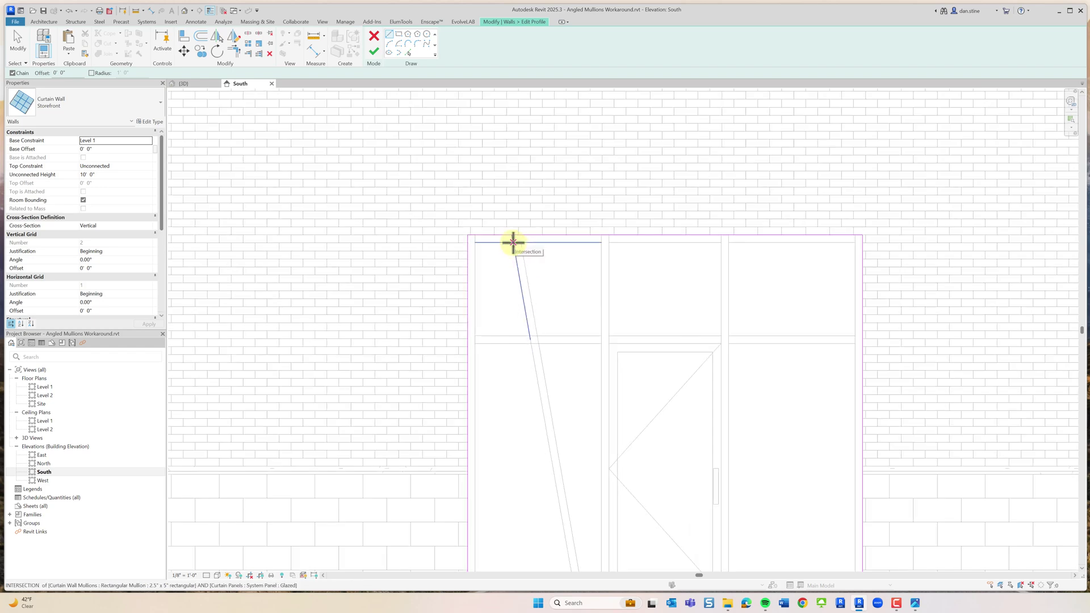
pyautogui.click(513, 243)
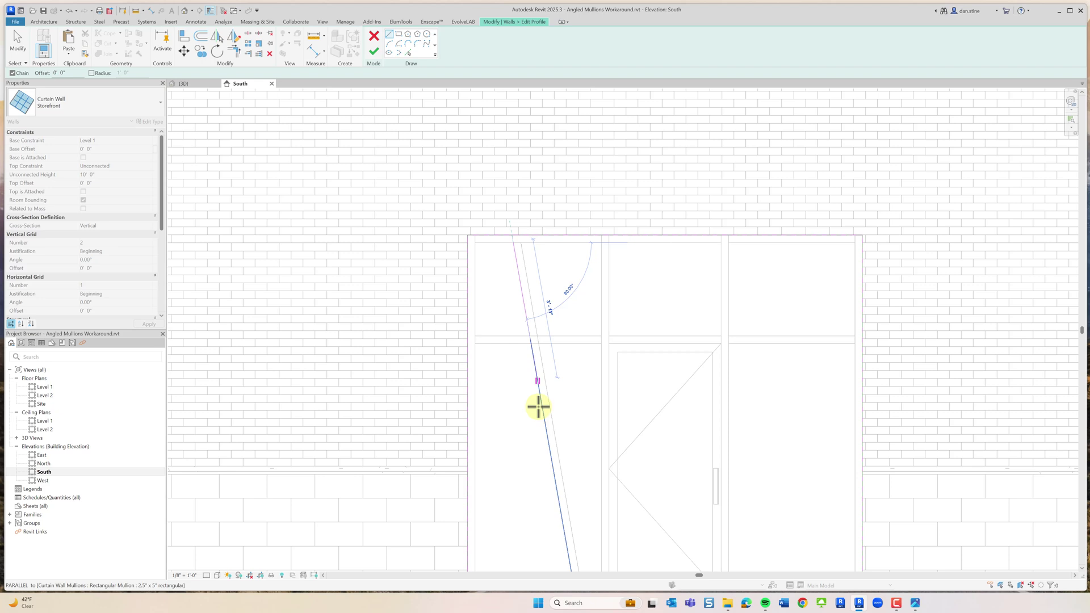
pyautogui.scroll(-2, 557, 484)
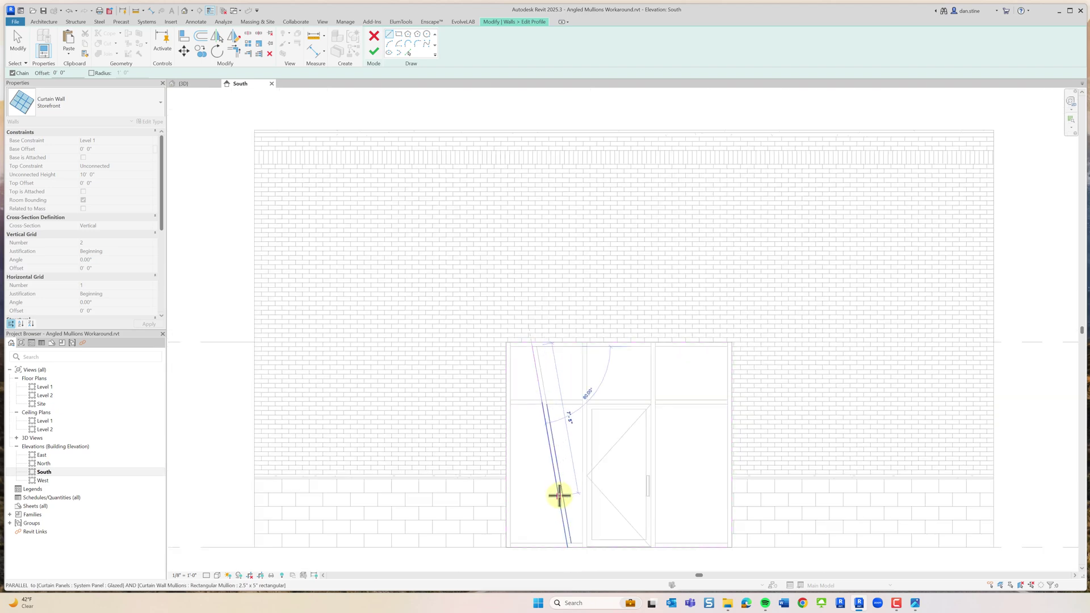
pyautogui.click(560, 496)
pyautogui.press('Escape')
pyautogui.press('Escape')
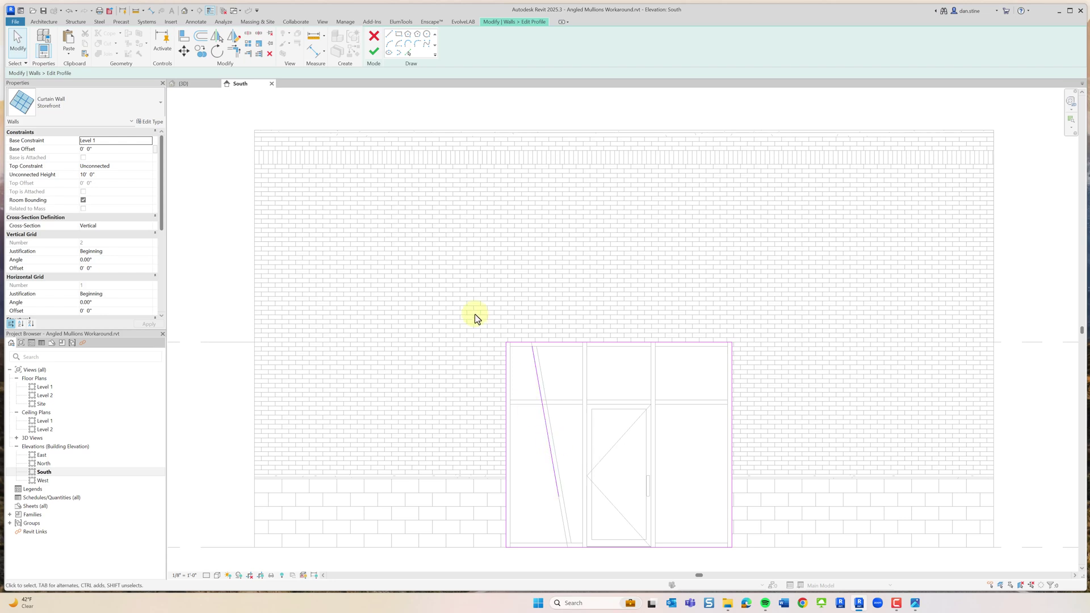
# Trim/Extend to Corner the angled line with the bottom sketch line
pyautogui.click(230, 52)
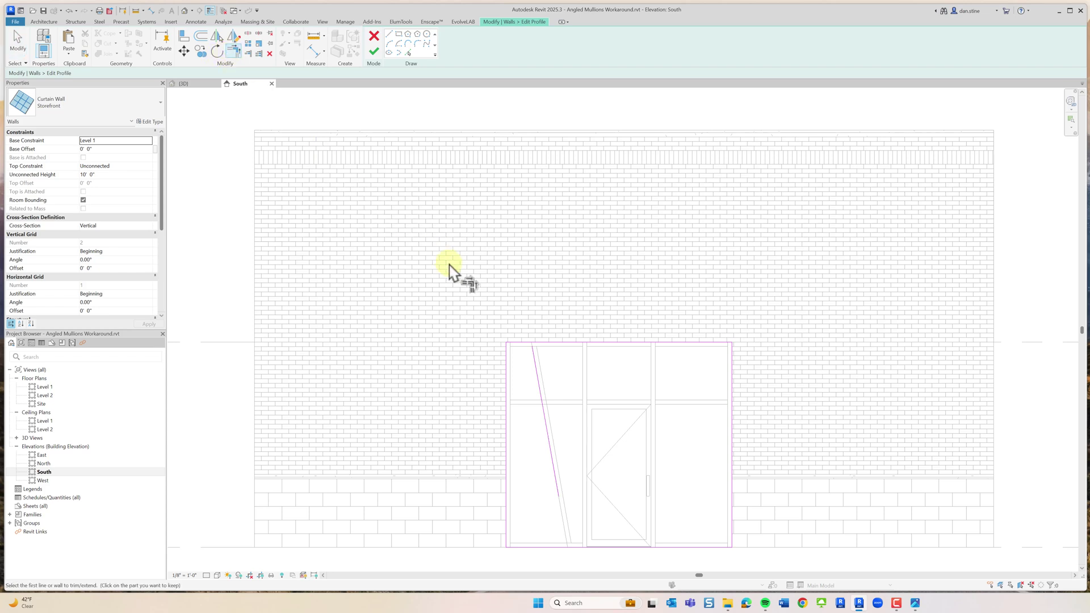
pyautogui.click(530, 349)
pyautogui.scroll(-3, 531, 364)
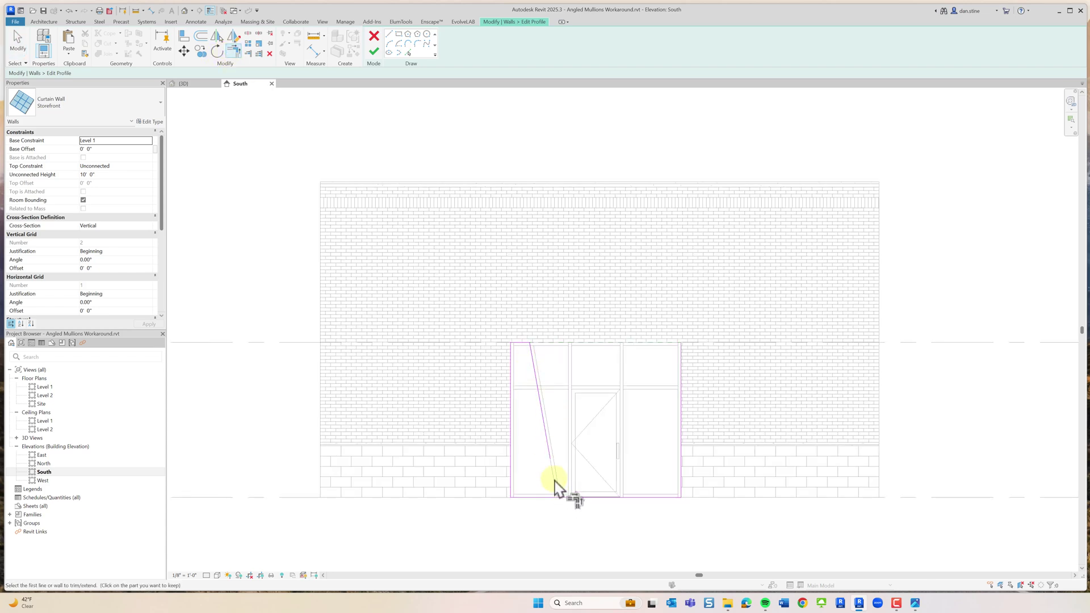
pyautogui.click(539, 497)
pyautogui.press('Escape')
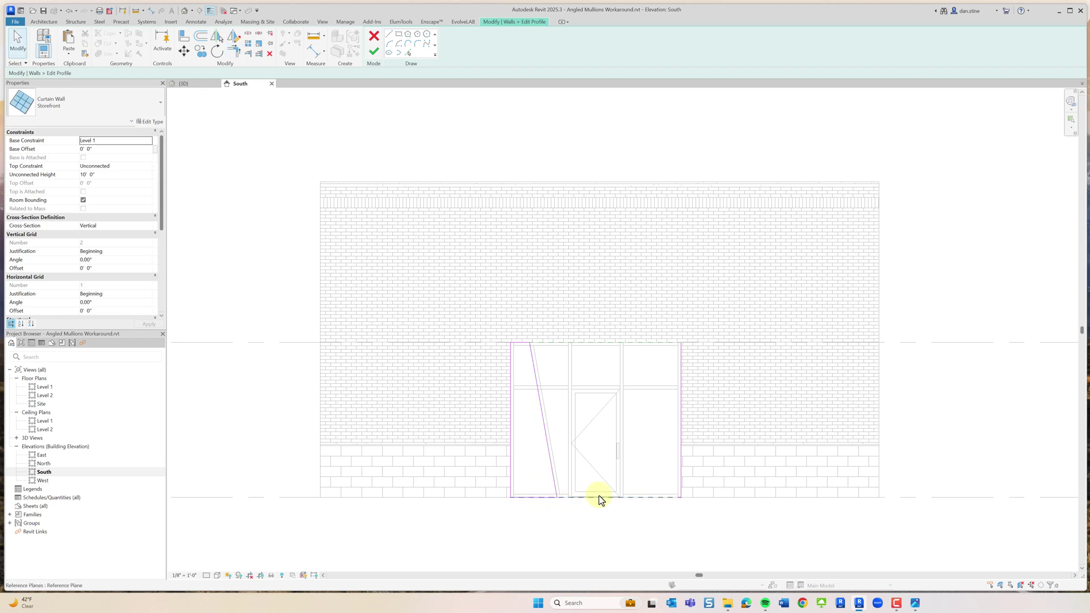
pyautogui.click(681, 471)
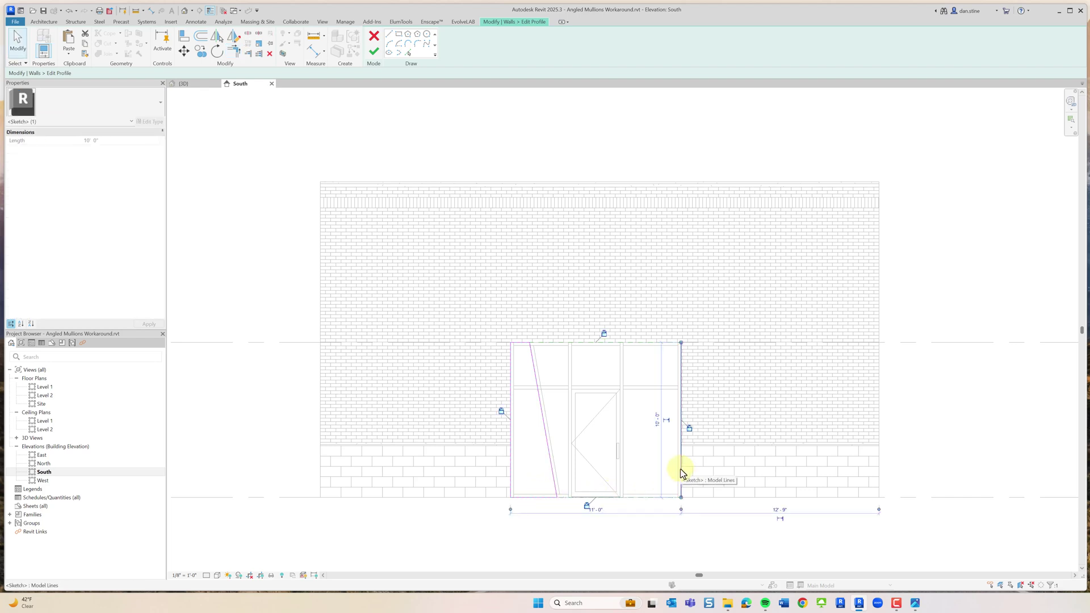
pyautogui.press('Escape')
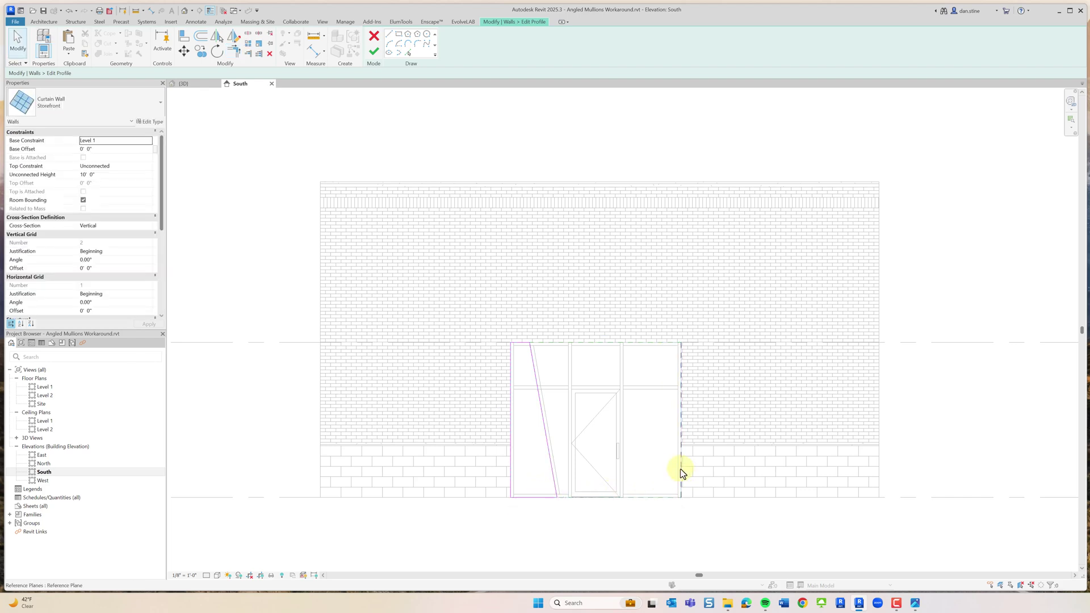
# Finish the profile, resolving errors with Make Line Dependent and Delete Element(s)
pyautogui.click(373, 52)
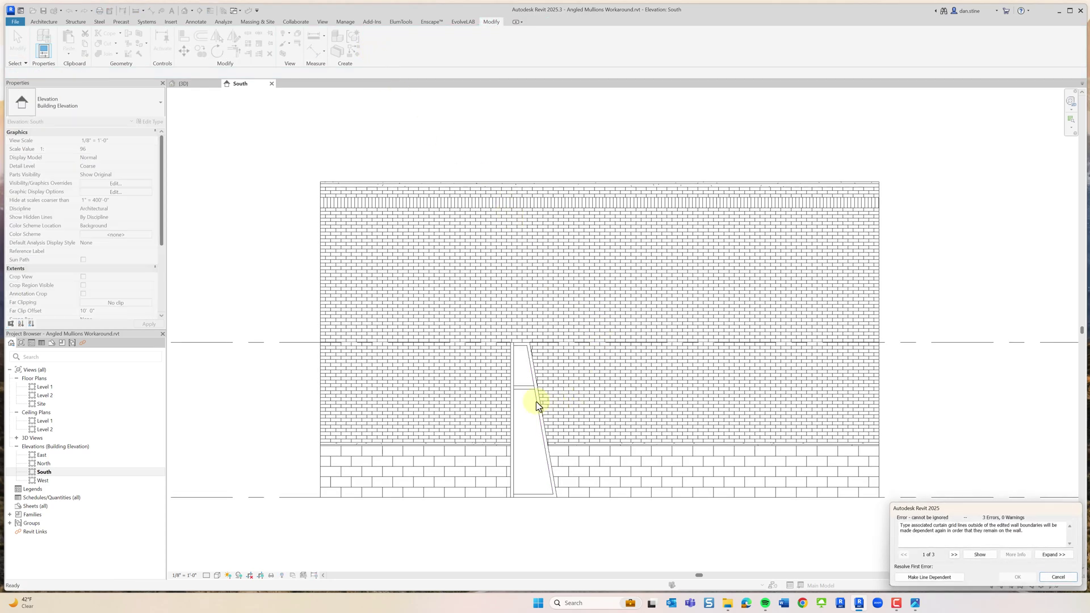
pyautogui.click(940, 579)
pyautogui.click(922, 575)
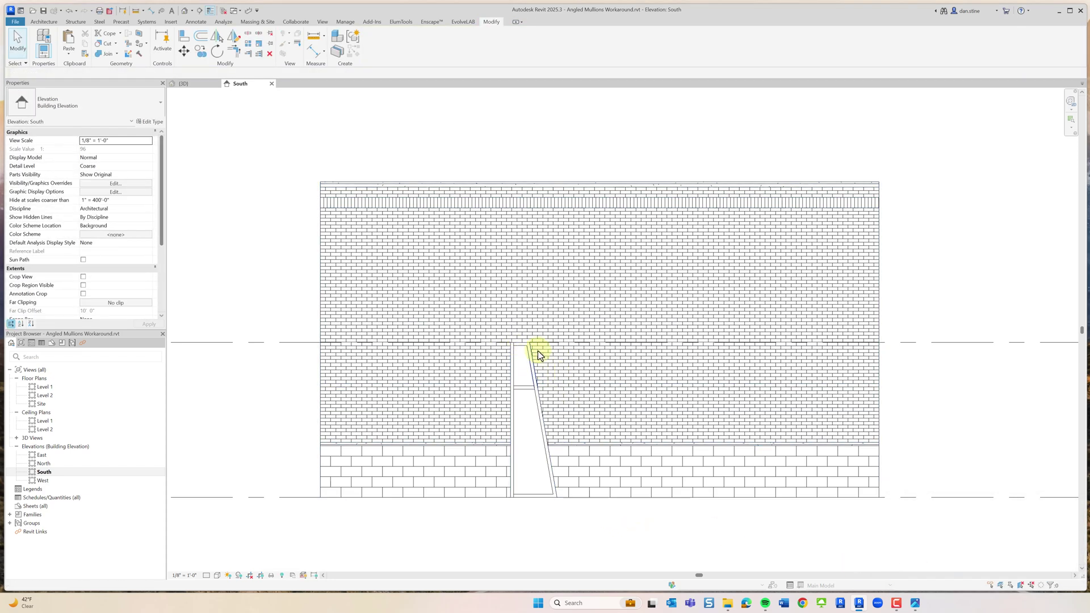
pyautogui.moveTo(477, 291); pyautogui.dragTo(741, 537)
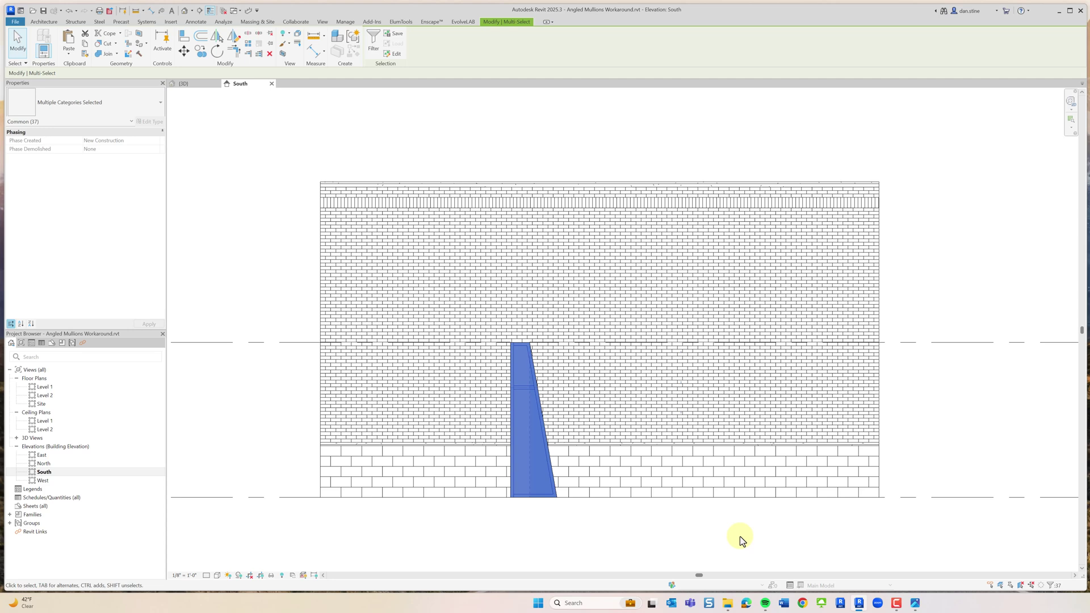
pyautogui.press('Escape')
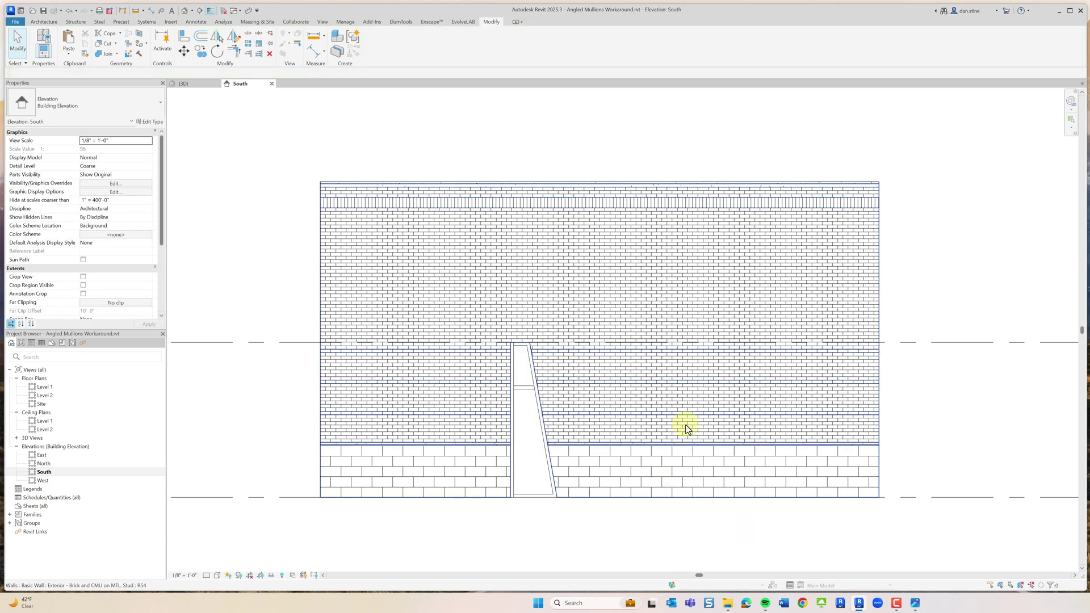
# In the {3D} view, review the storefront curtain wall's type properties and confirm with OK
pyautogui.click(208, 86)
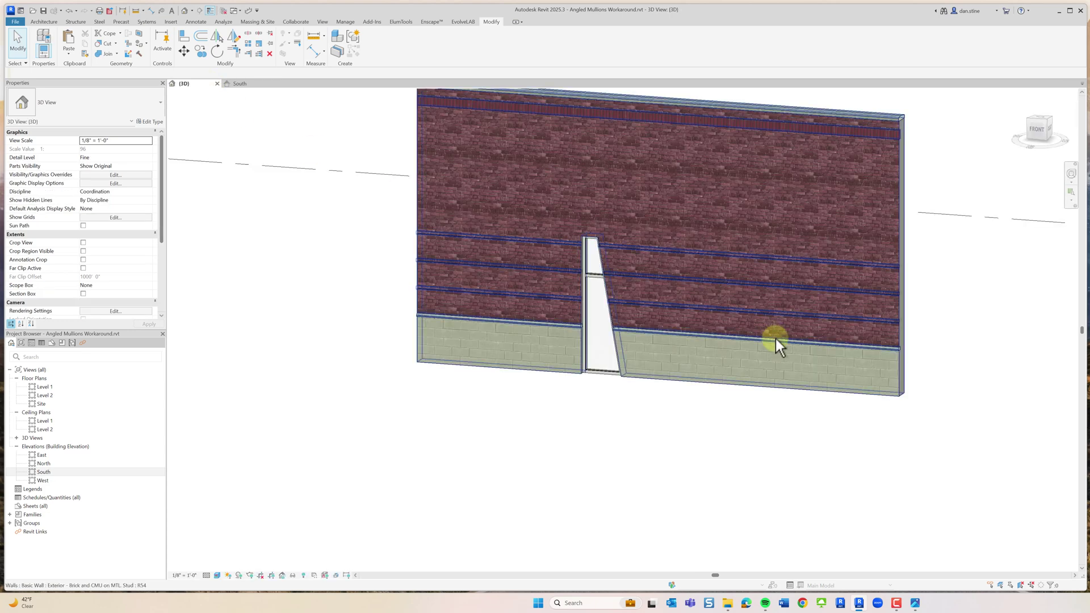
pyautogui.keyDown('shift'); pyautogui.moveTo(774, 338); pyautogui.dragTo(485, 349, button='middle'); pyautogui.keyUp('shift')
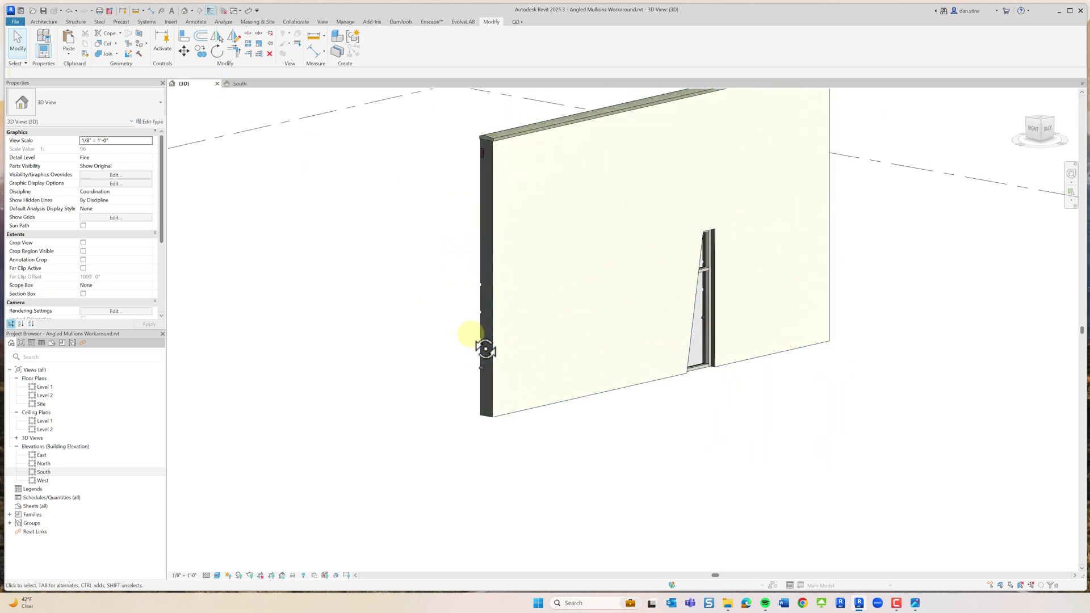
pyautogui.click(659, 386)
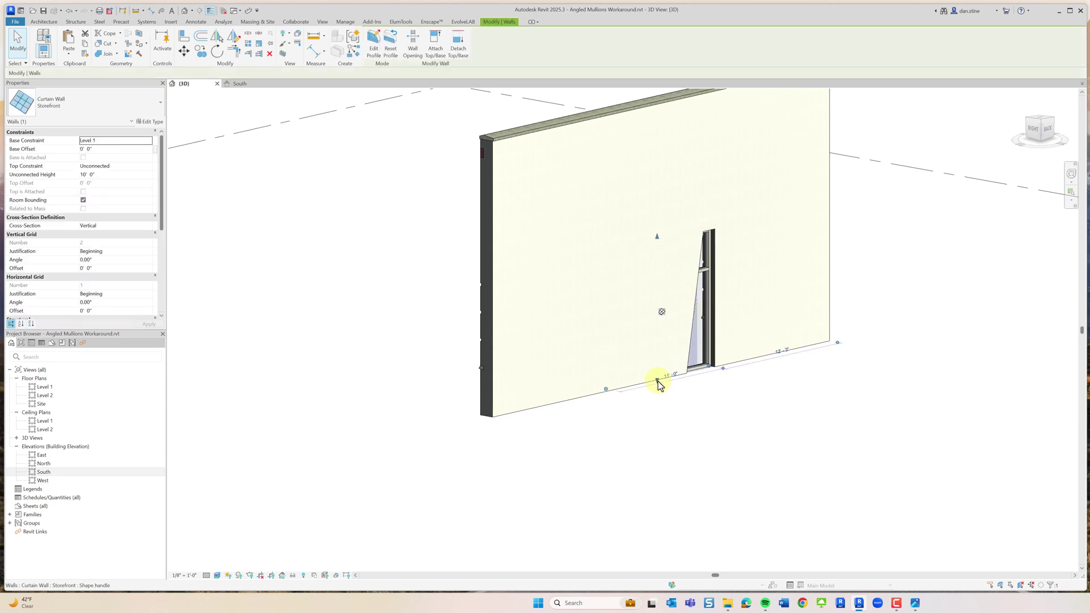
pyautogui.click(150, 122)
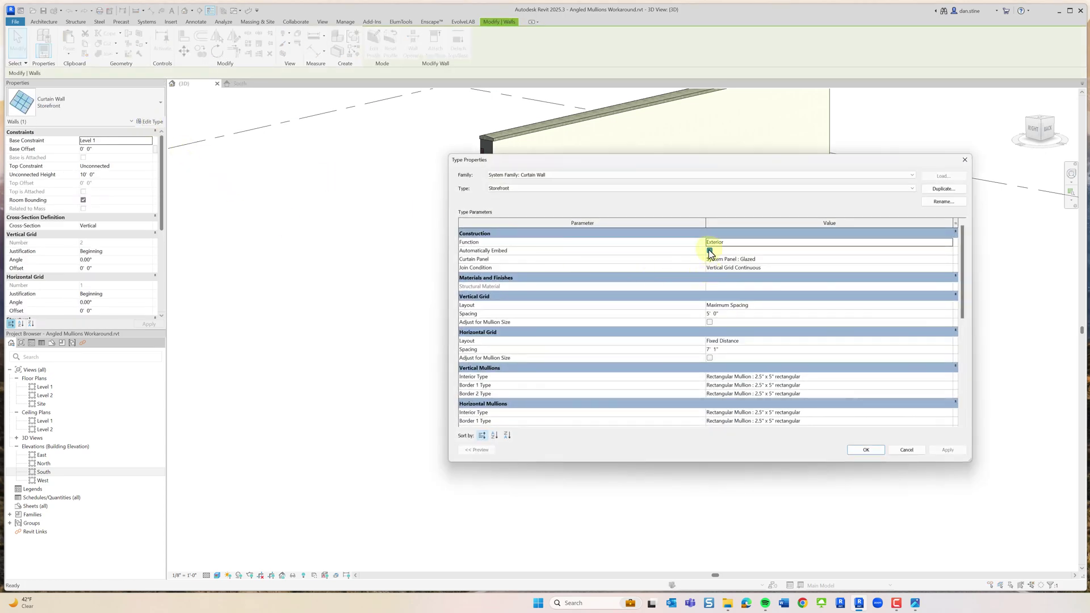
pyautogui.click(866, 450)
pyautogui.keyDown('shift'); pyautogui.moveTo(700, 404); pyautogui.dragTo(772, 427, button='middle'); pyautogui.keyUp('shift')
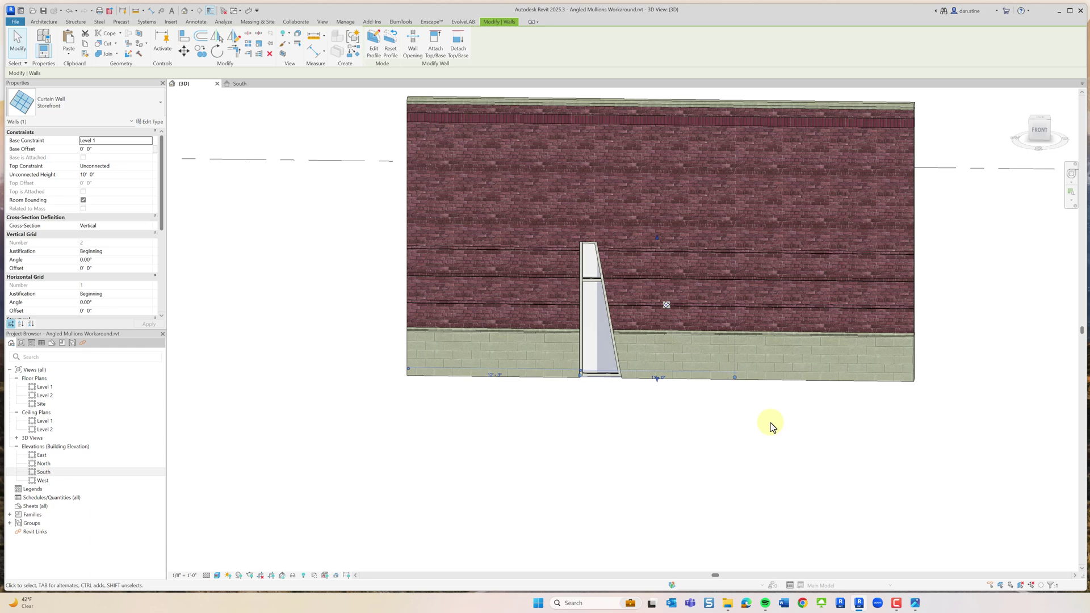
pyautogui.click(772, 427)
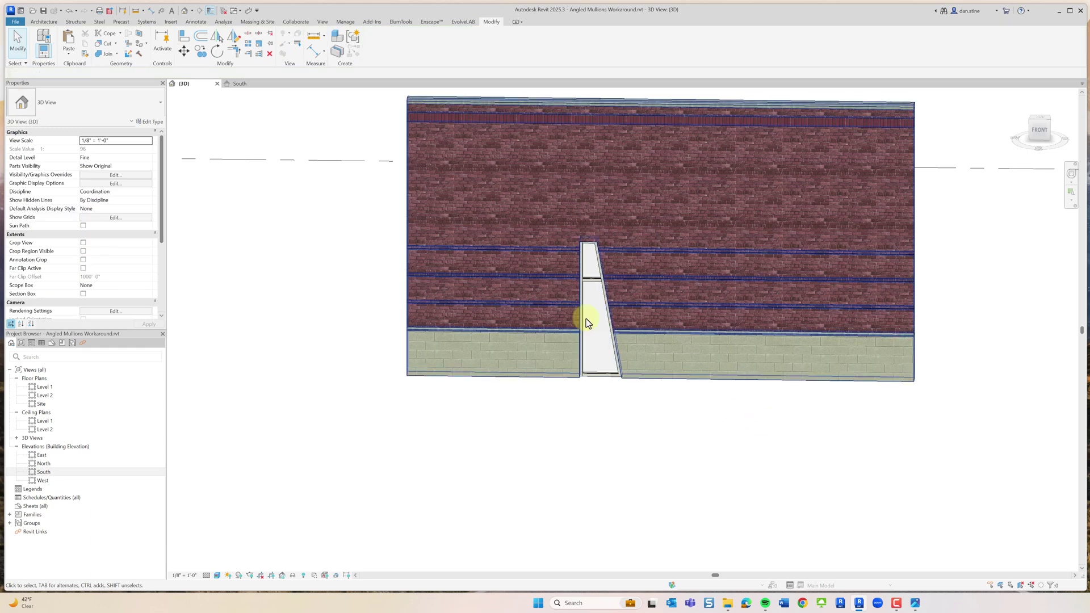
# Paste the copied original storefront Aligned to Same Place
pyautogui.click(65, 55)
pyautogui.click(110, 136)
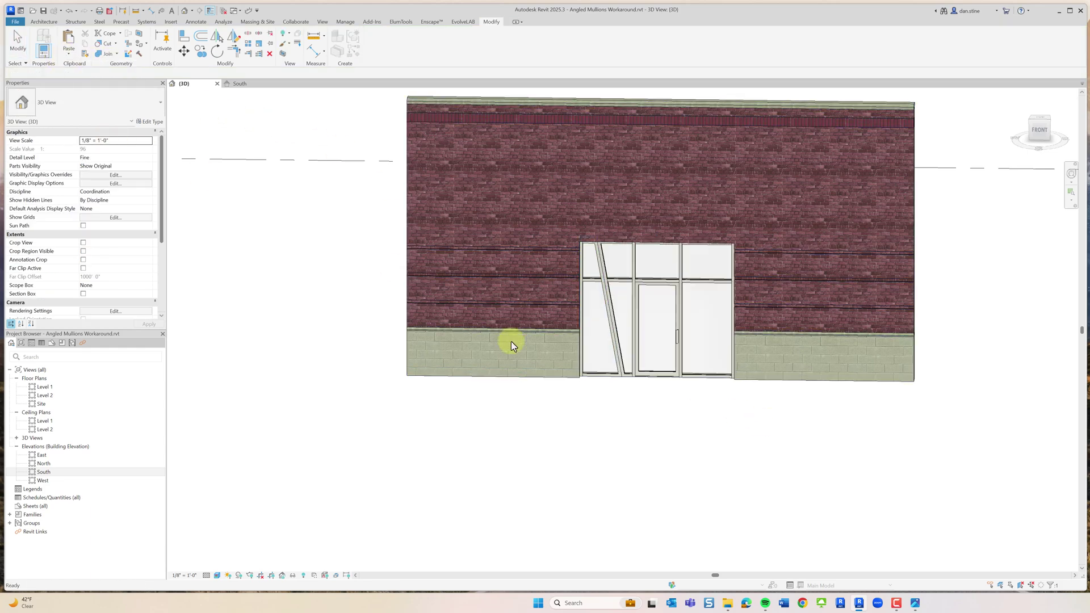
pyautogui.click(667, 455)
pyautogui.moveTo(670, 425)
pyautogui.keyDown('shift'); pyautogui.mouseDown(button='middle')
pyautogui.moveTo(676, 411)
pyautogui.moveTo(716, 438)
pyautogui.moveTo(649, 425)
pyautogui.mouseUp(button='middle'); pyautogui.keyUp('shift')
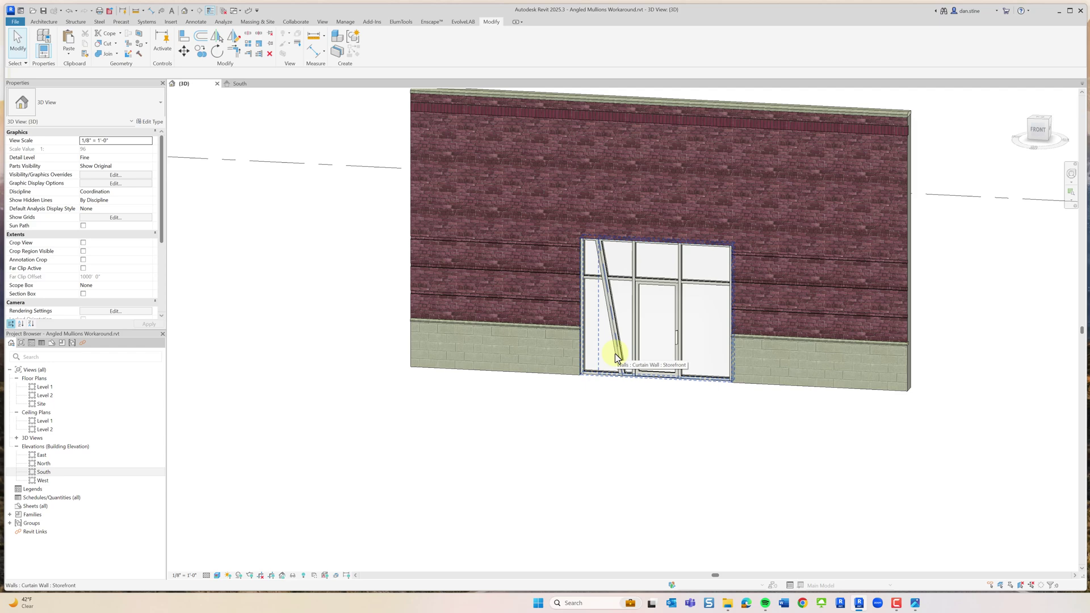
# Unpin the angled mullion, then return to the South elevation view
pyautogui.press('Tab')
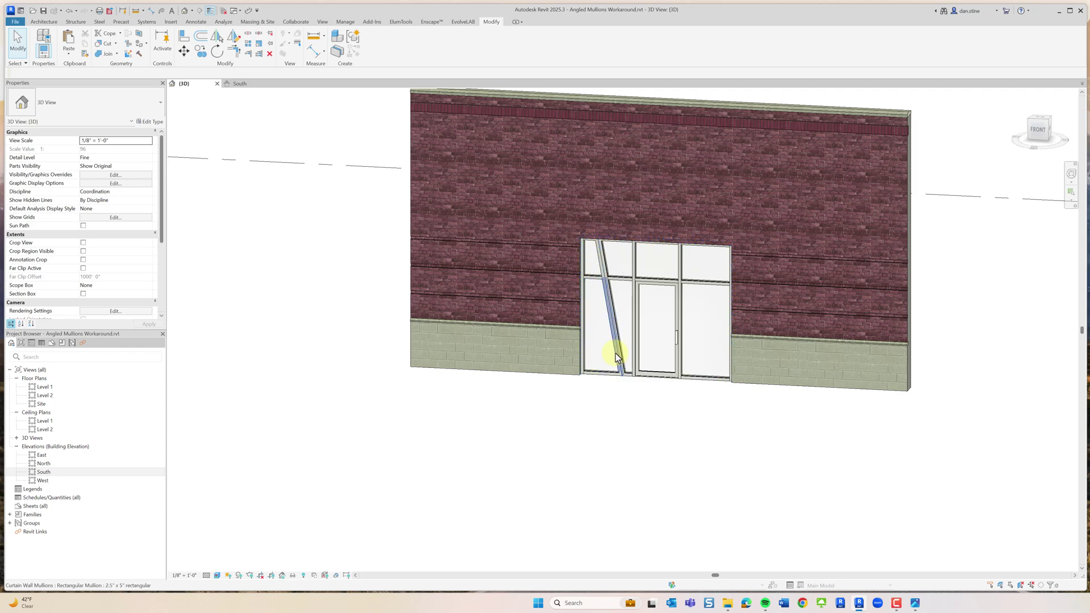
pyautogui.click(618, 358)
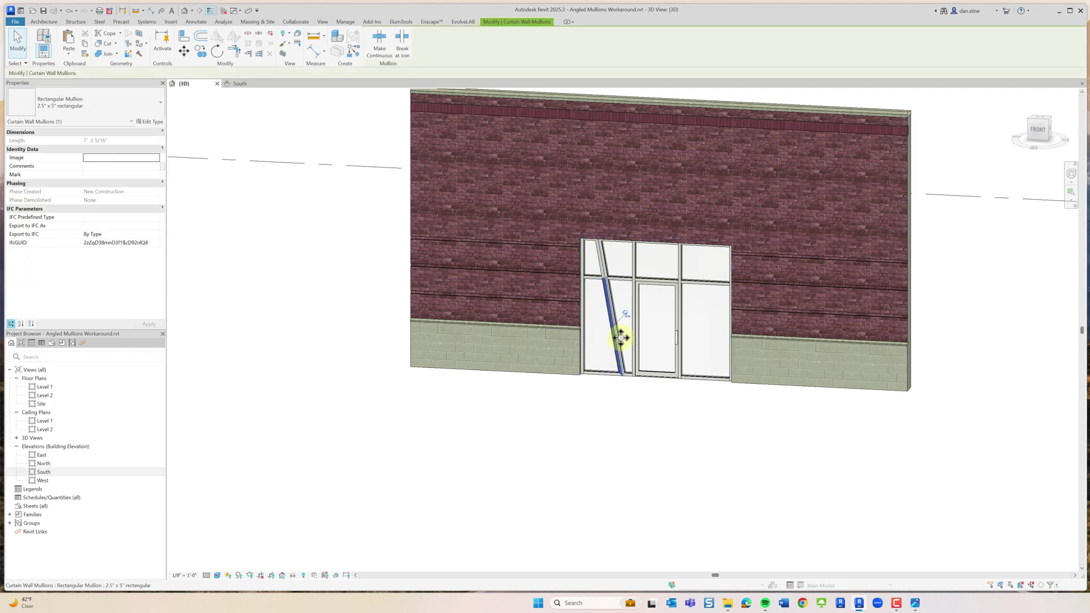
pyautogui.click(626, 313)
pyautogui.press('Escape')
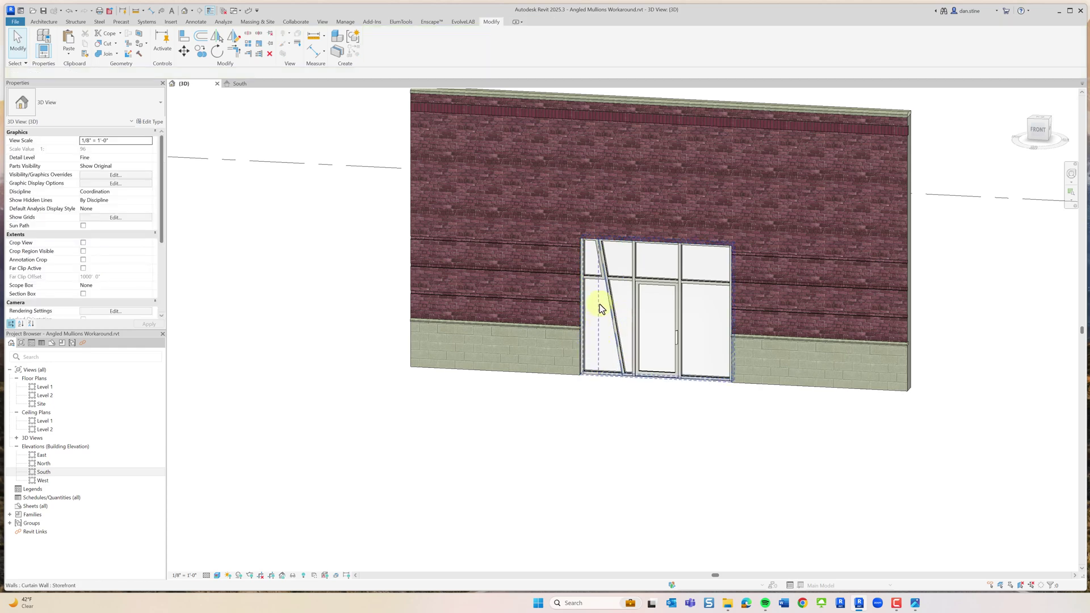
pyautogui.click(597, 250)
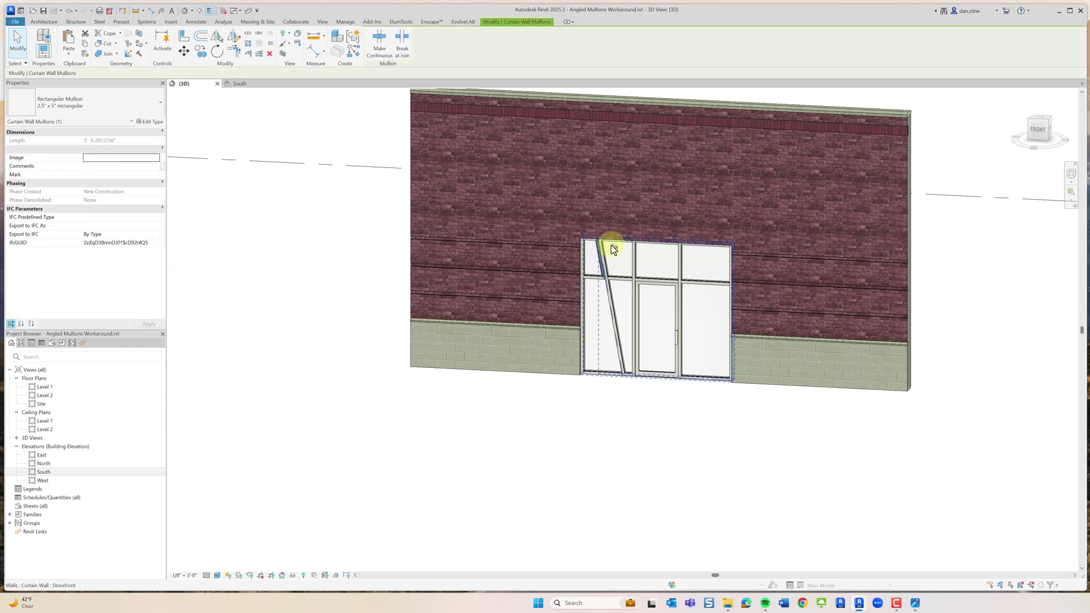
pyautogui.press('Escape')
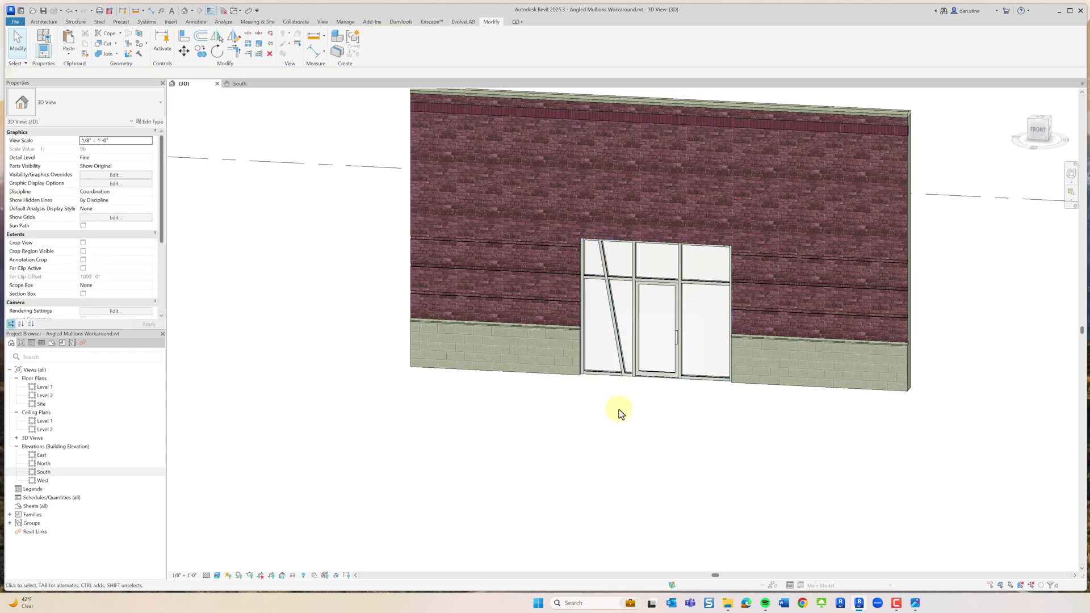
pyautogui.keyDown('shift'); pyautogui.moveTo(638, 445); pyautogui.dragTo(640, 407, button='middle'); pyautogui.keyUp('shift')
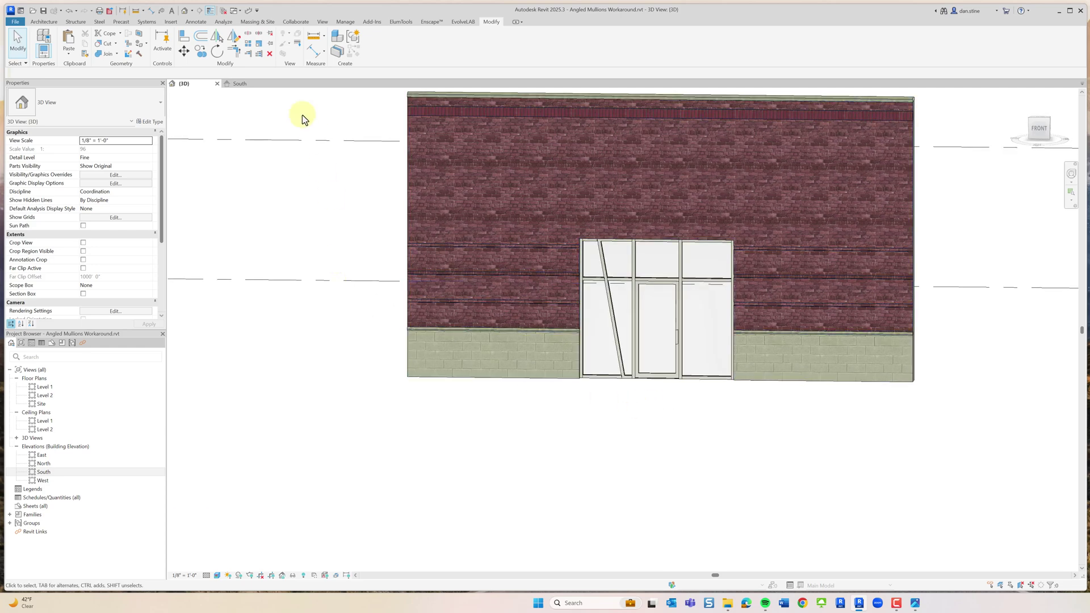
pyautogui.click(246, 84)
pyautogui.scroll(2, 607, 477)
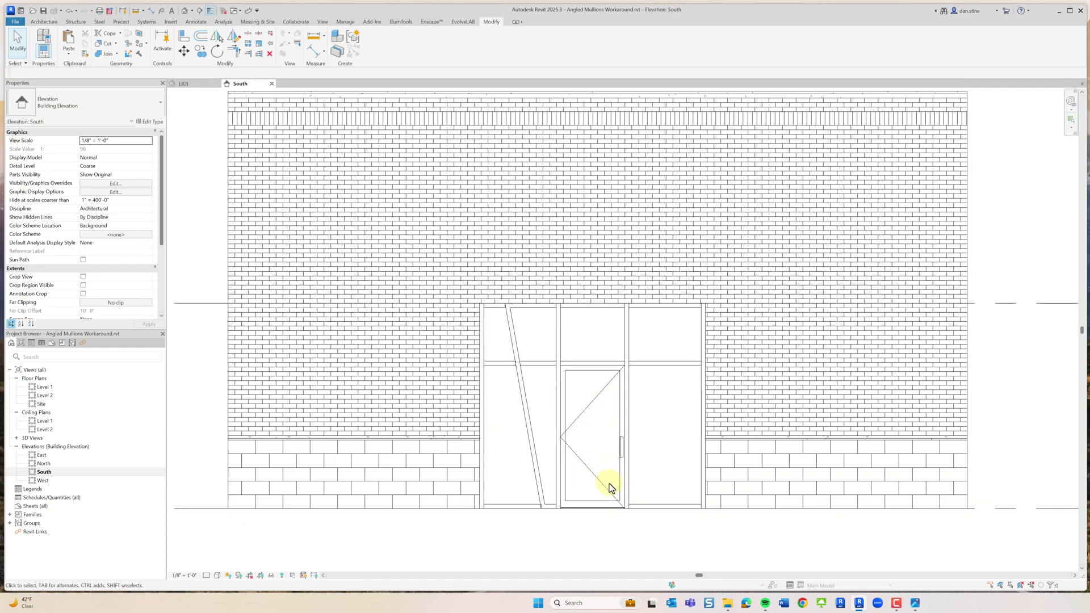
pyautogui.scroll(4, 579, 463)
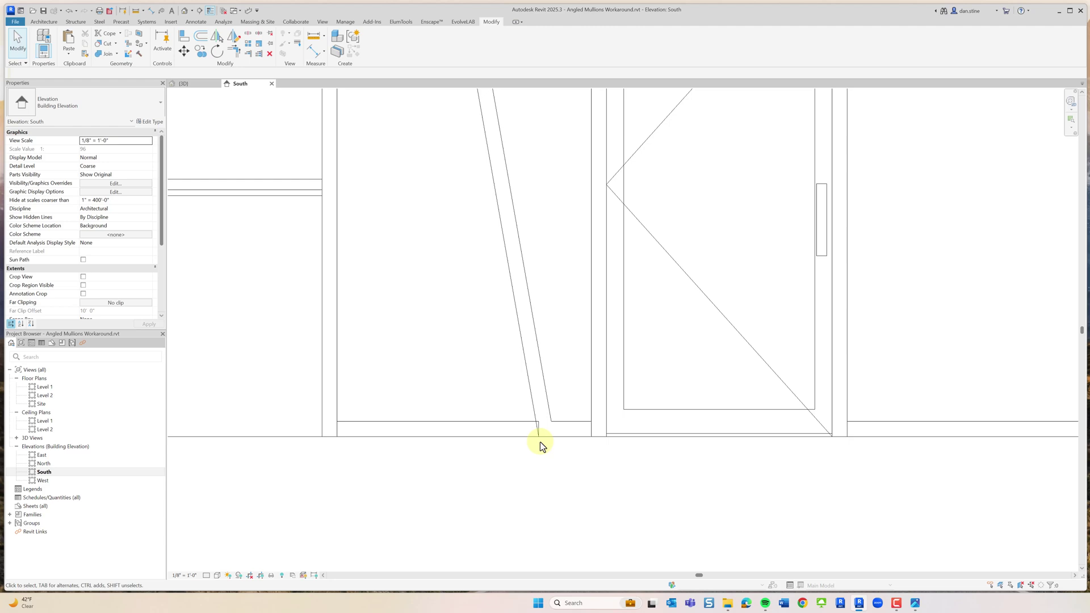
pyautogui.scroll(-4, 540, 442)
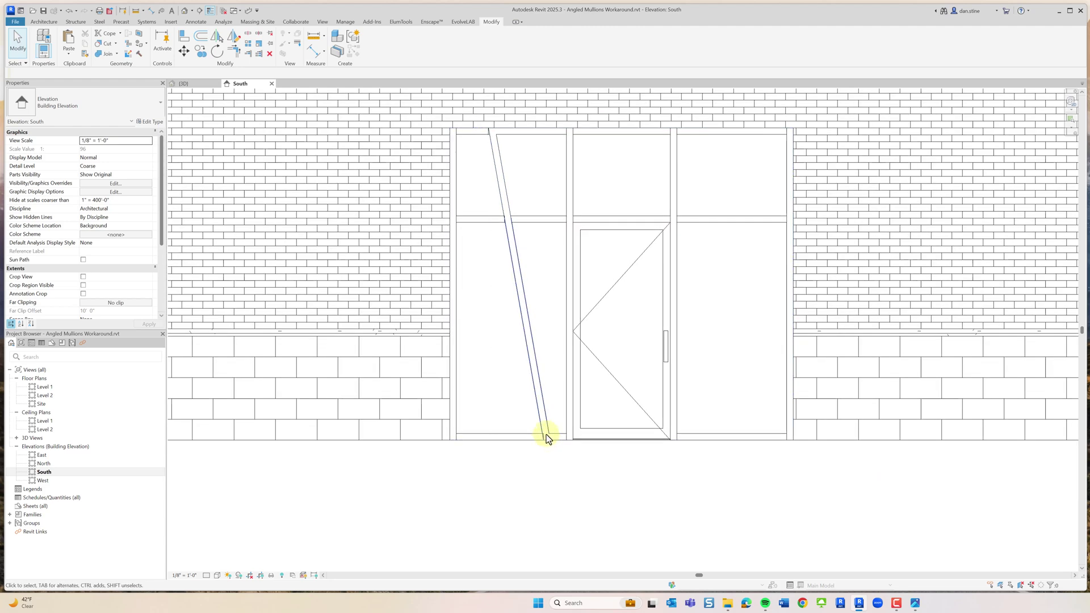
pyautogui.click(102, 53)
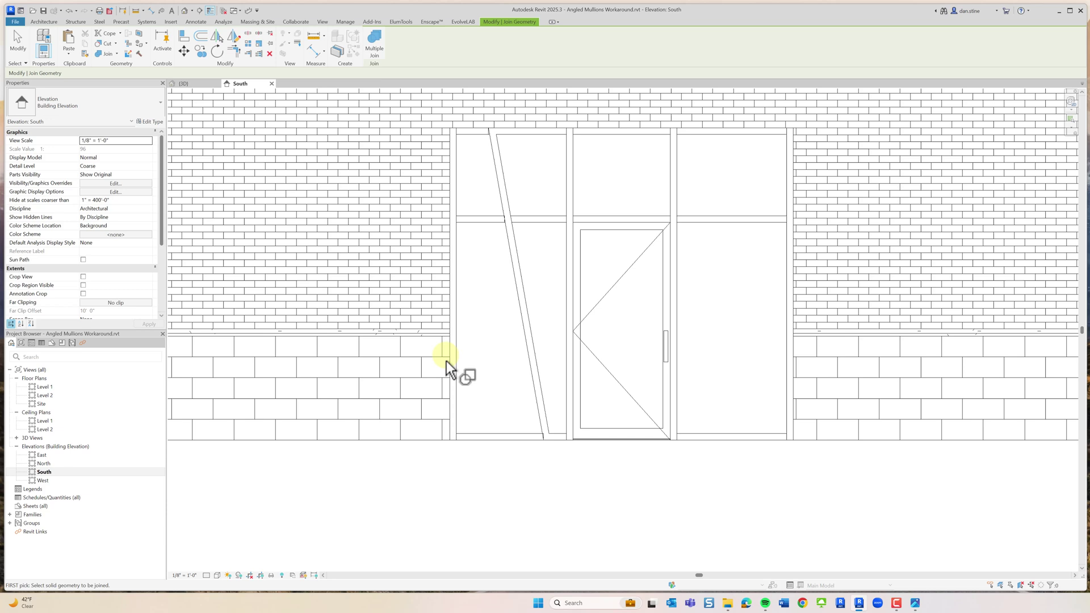
pyautogui.click(533, 438)
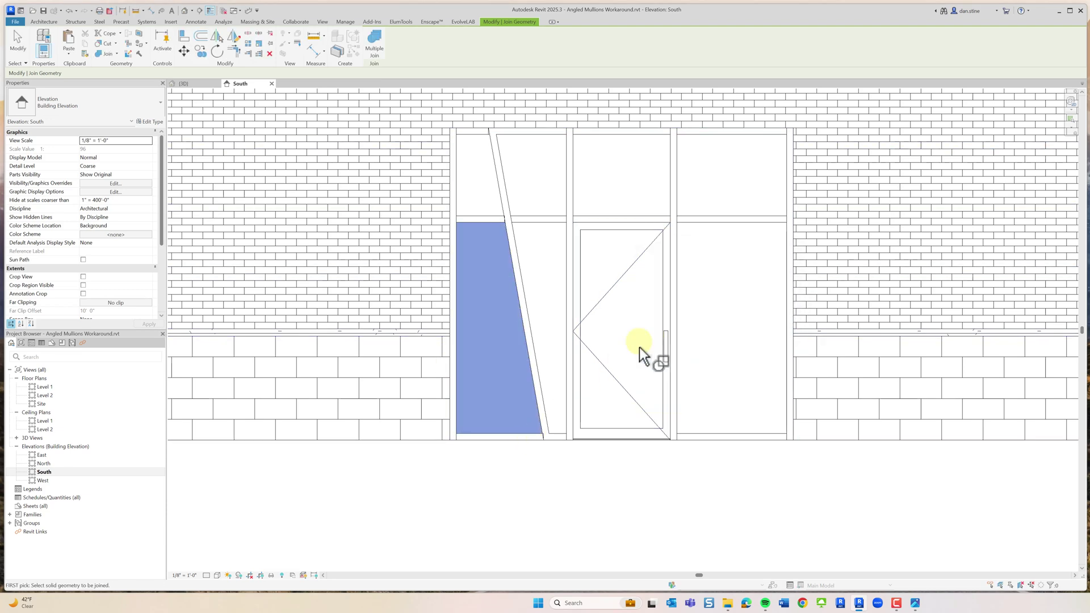
pyautogui.click(526, 442)
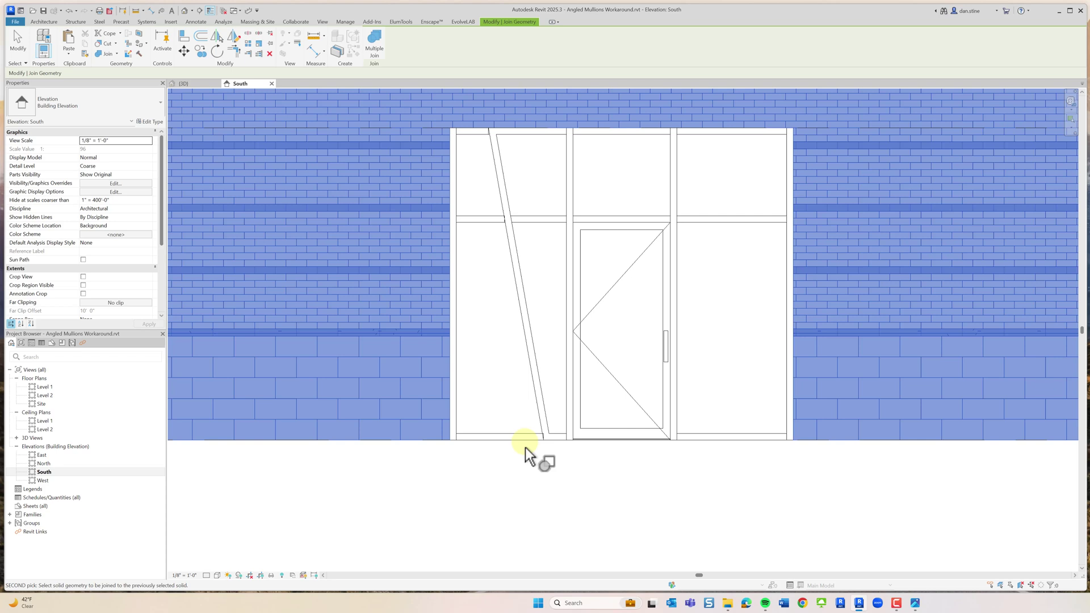
pyautogui.press('Escape')
pyautogui.press('Escape')
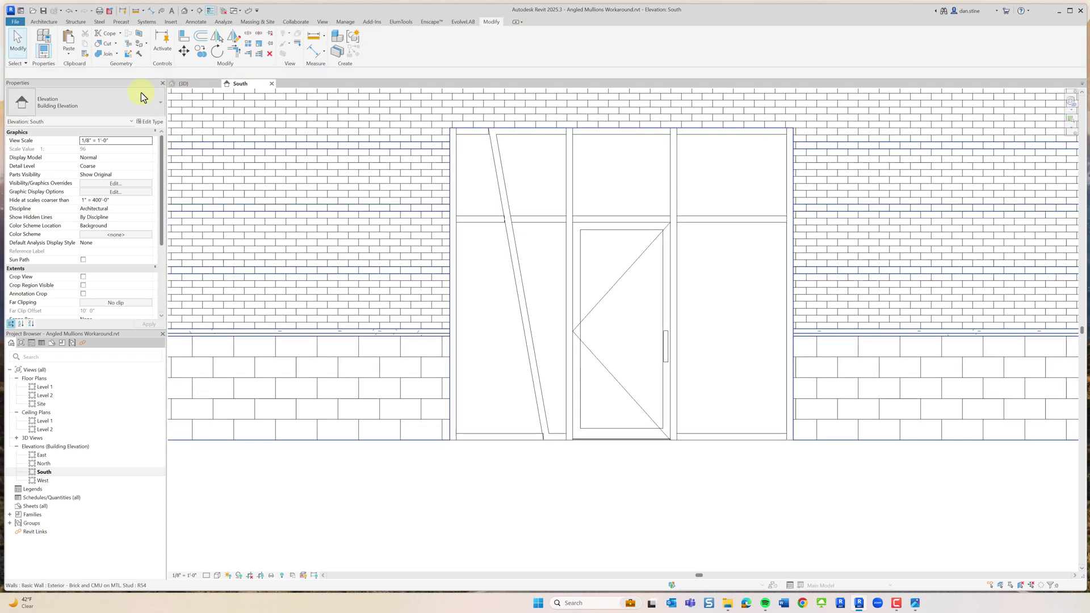
pyautogui.click(105, 54)
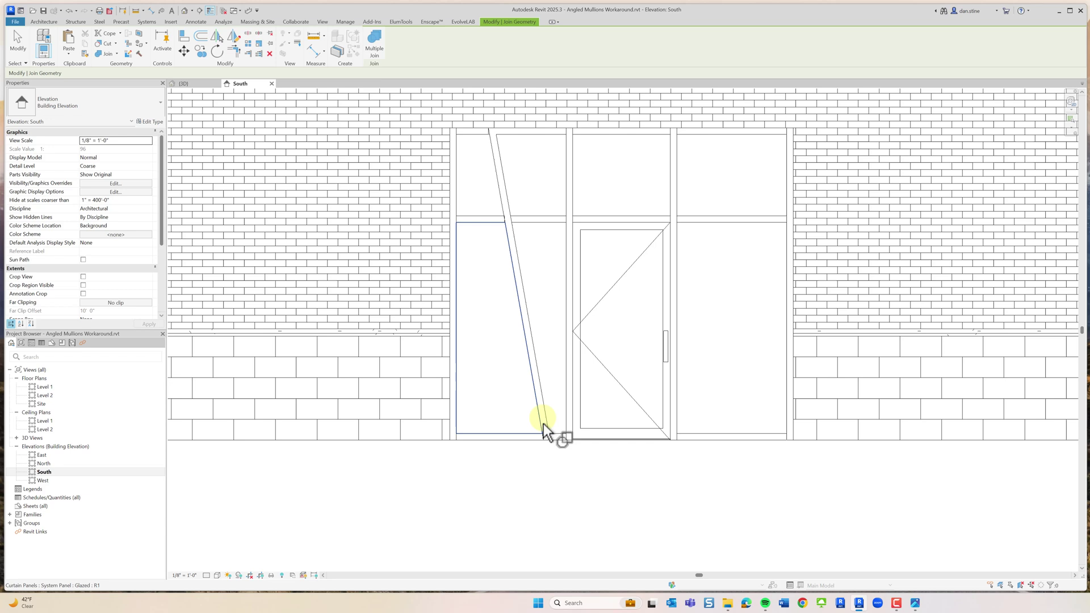
pyautogui.press('Escape')
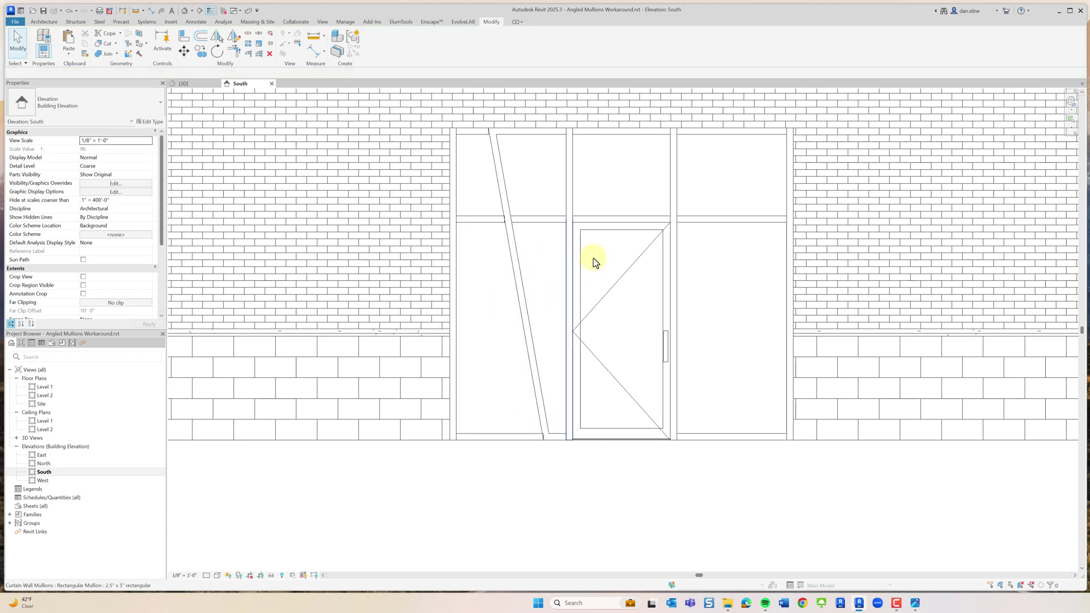
# Toggle the right-bay horizontal mullion's join so it runs through to the vertical mullion
pyautogui.click(686, 221)
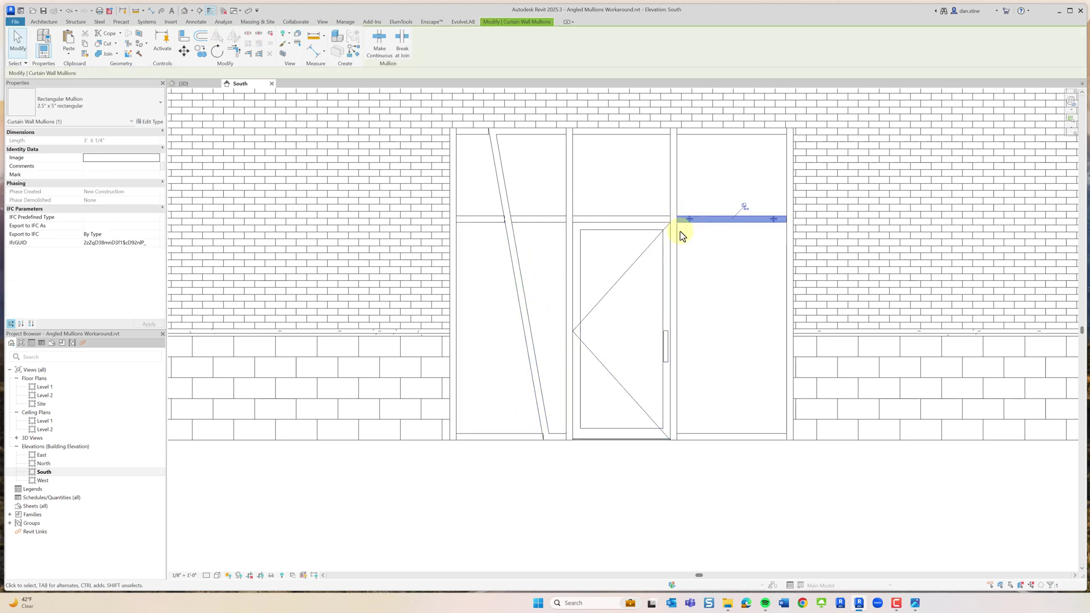
pyautogui.click(690, 219)
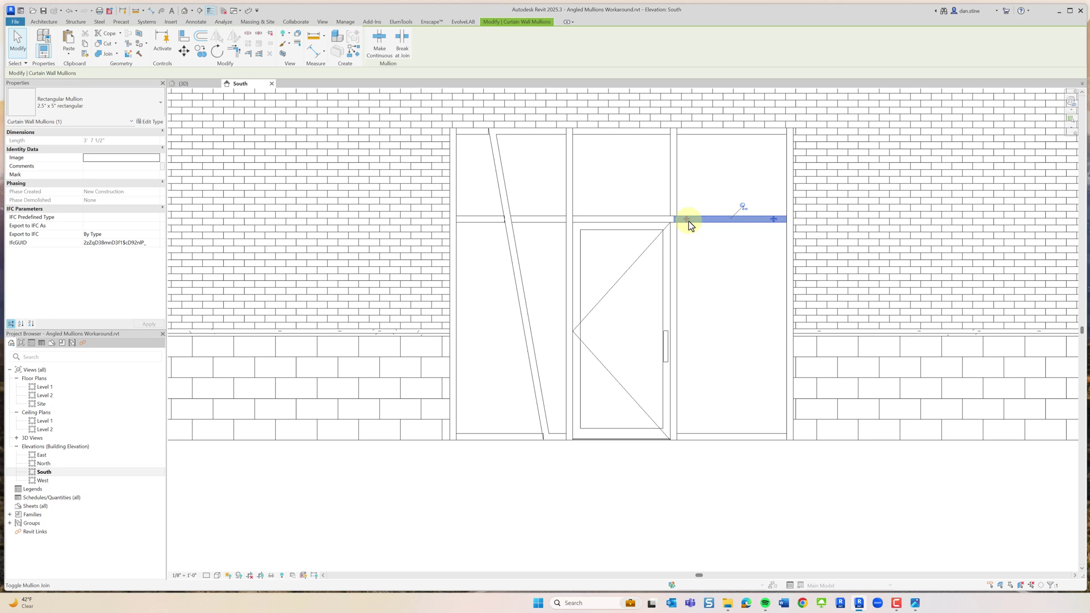
pyautogui.click(562, 224)
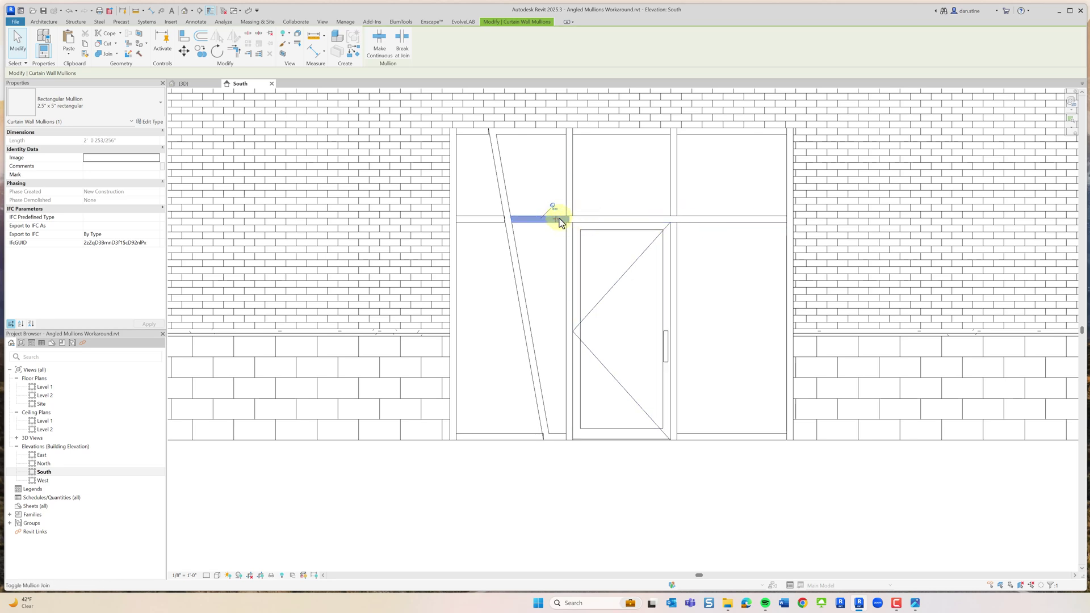
pyautogui.press('Escape')
pyautogui.scroll(-2, 688, 404)
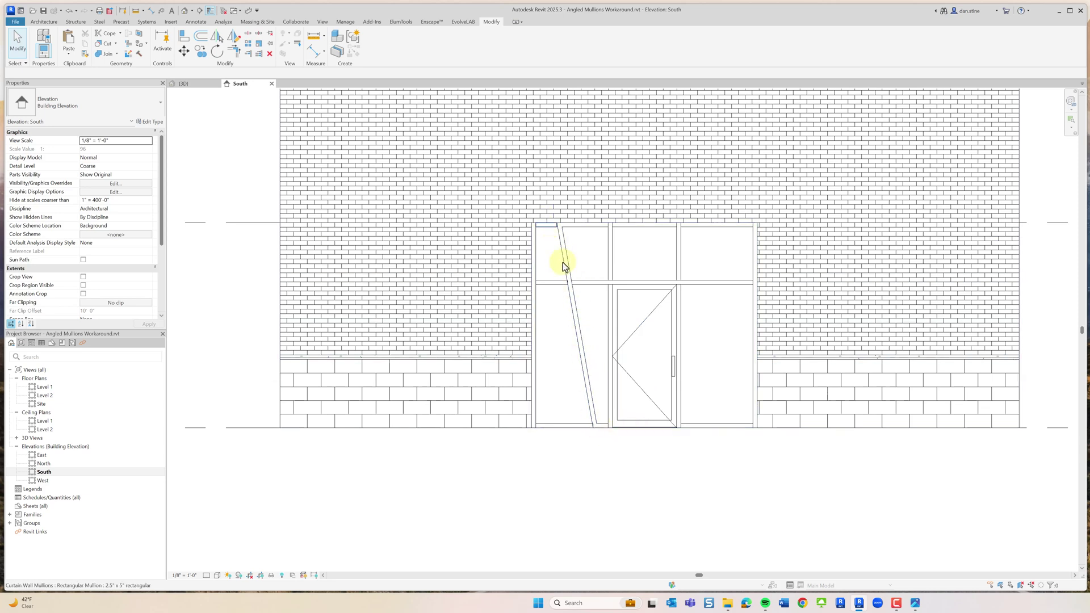
pyautogui.scroll(2, 556, 236)
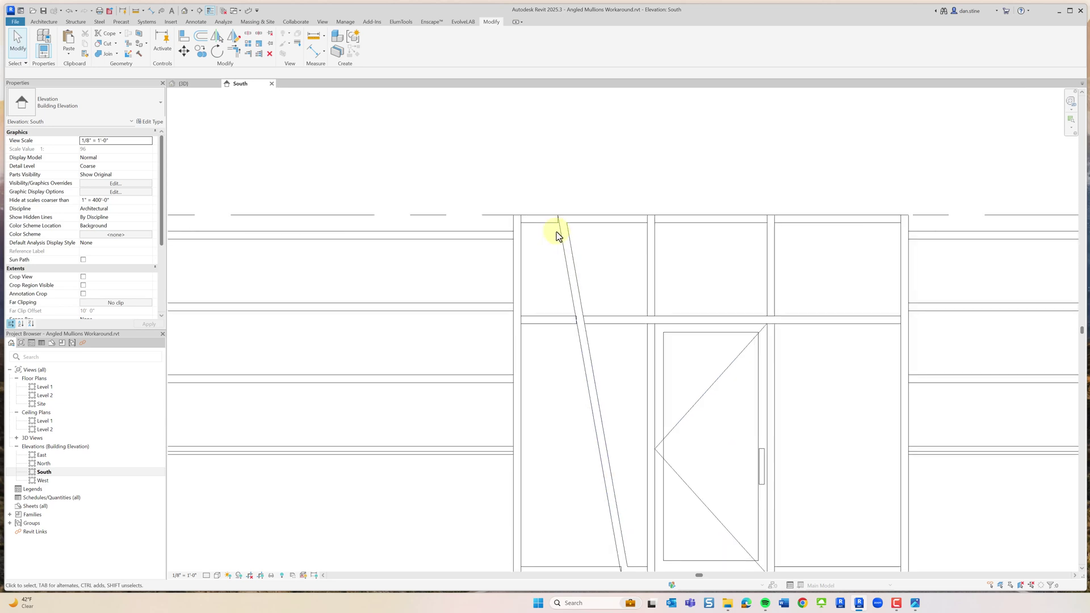
pyautogui.scroll(1, 557, 234)
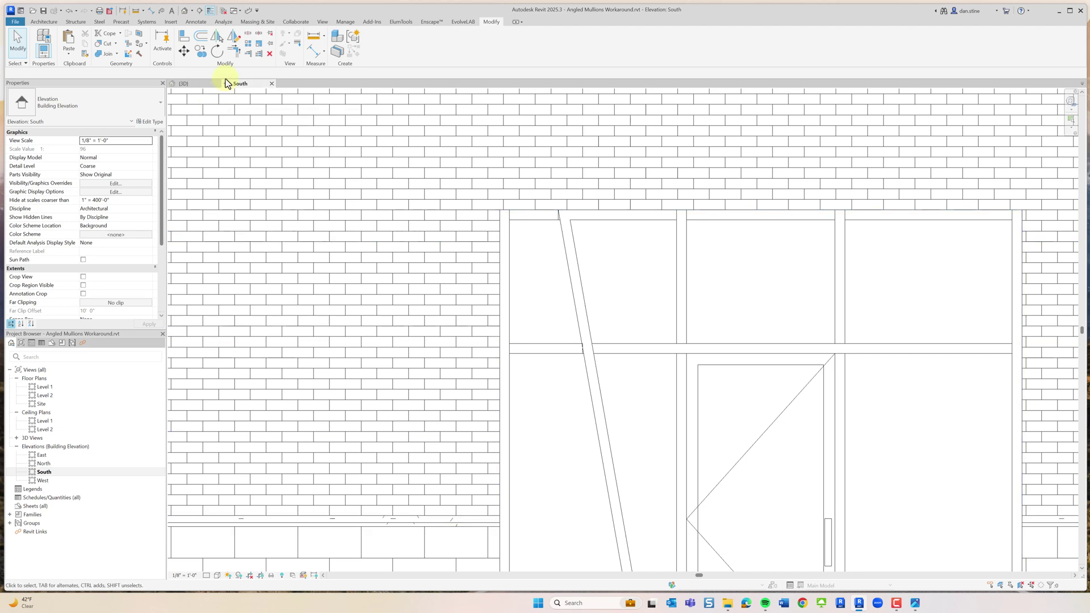
# Try restyling edge lines with the Hidden Lines style, then cancel
pyautogui.click(296, 44)
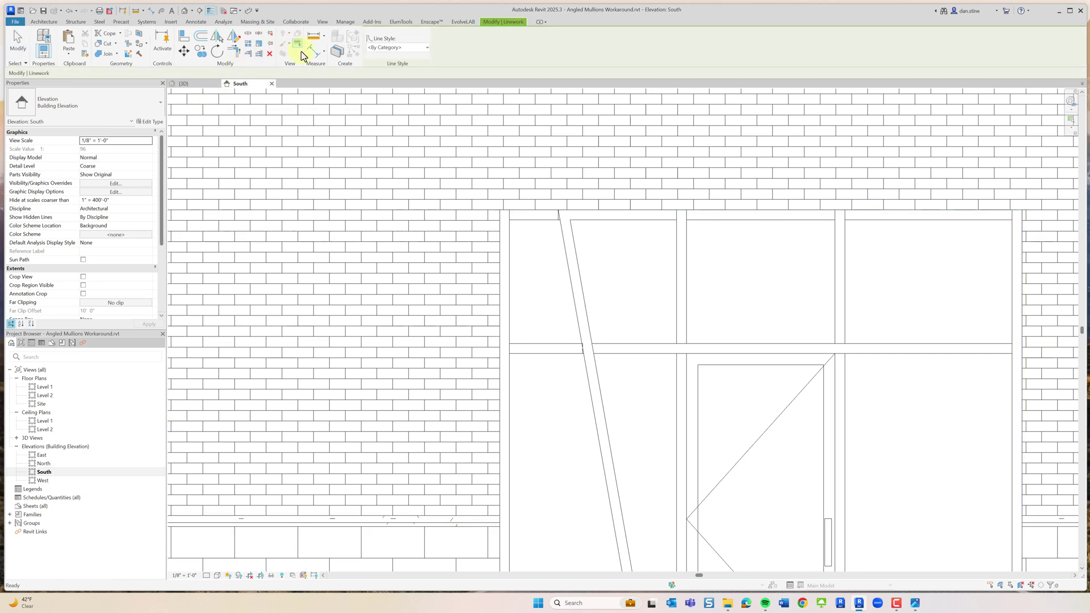
pyautogui.click(408, 48)
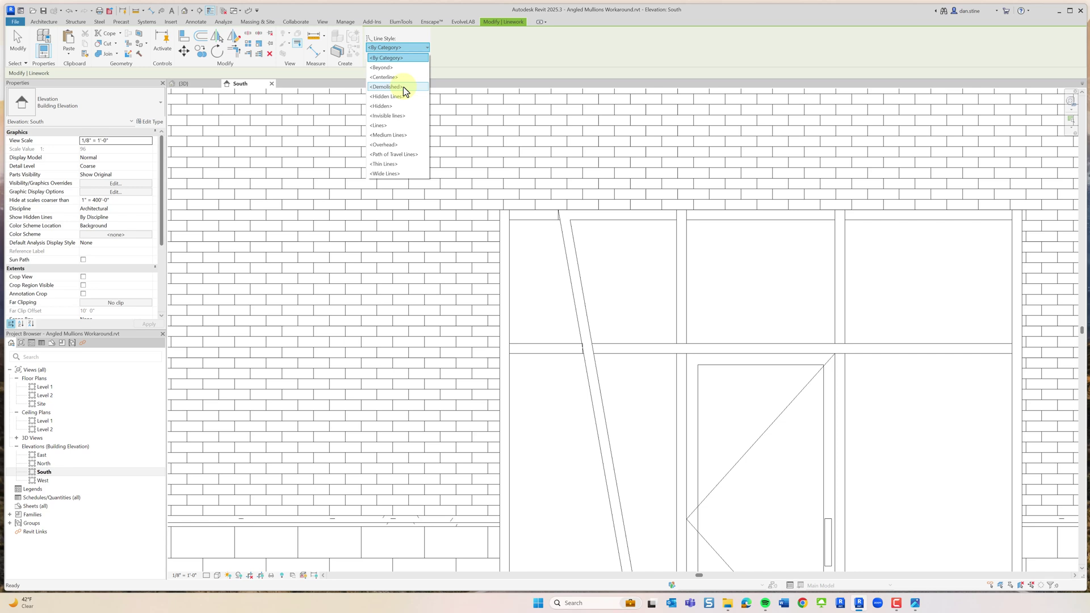
pyautogui.click(392, 97)
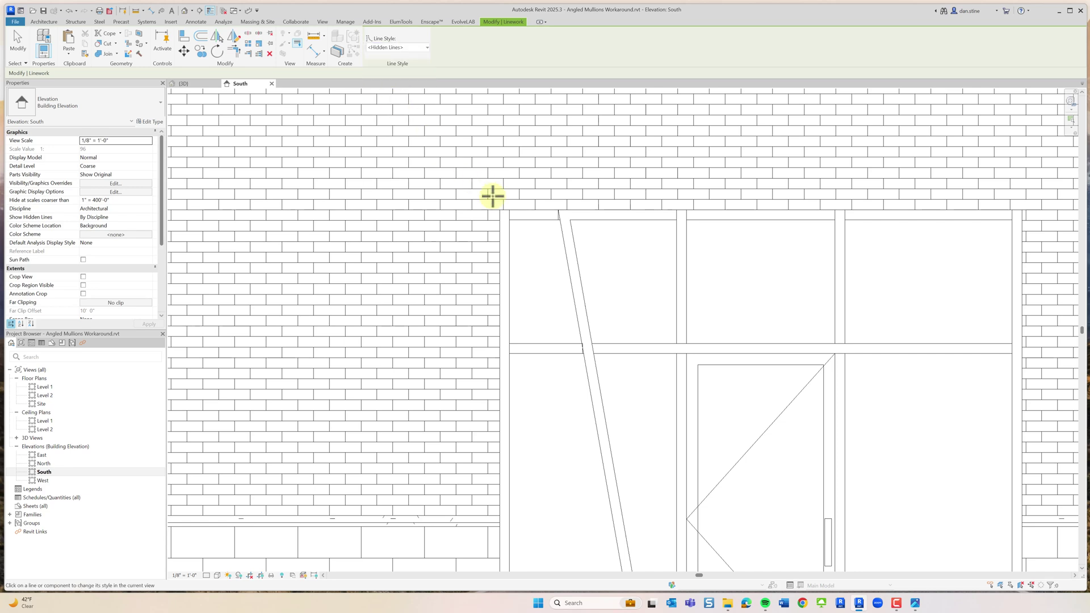
pyautogui.scroll(1, 566, 225)
pyautogui.scroll(1, 566, 225)
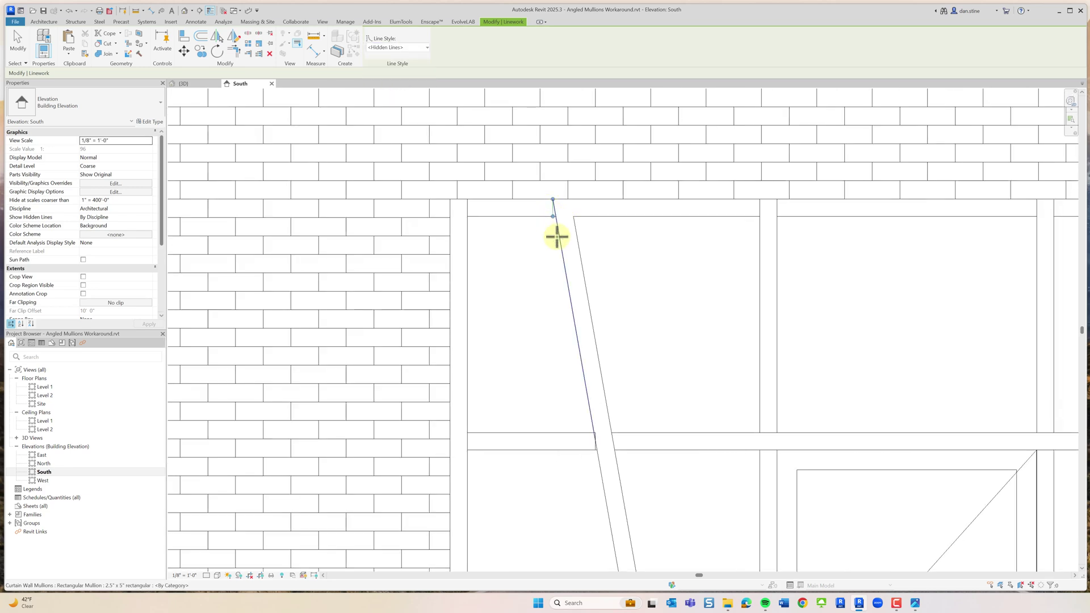
pyautogui.press('Escape')
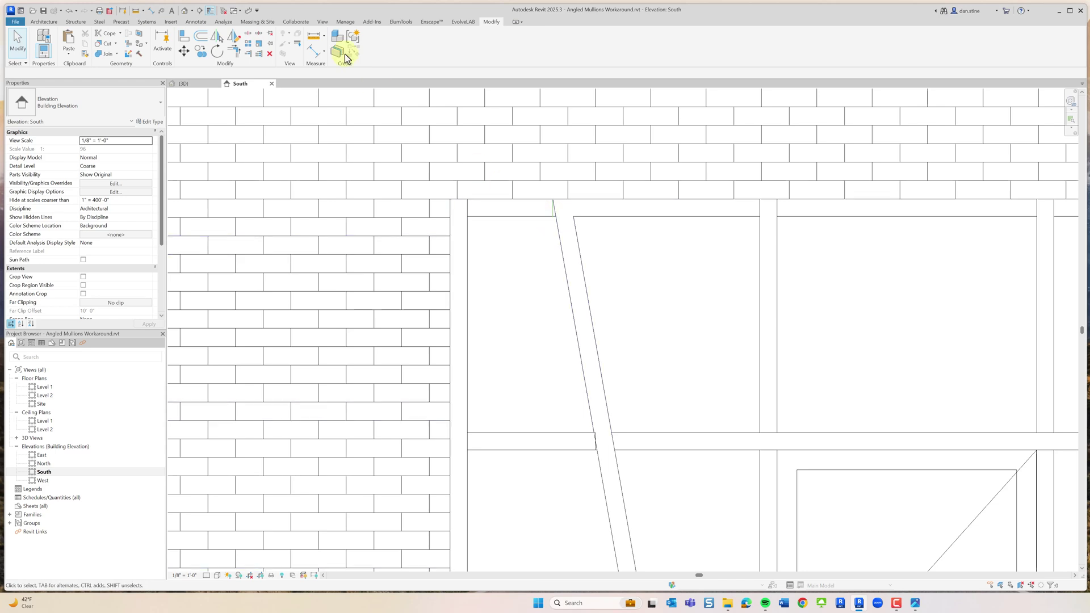
# Set the angled mullion's left edge line to the <Invisible lines> style
pyautogui.click(297, 45)
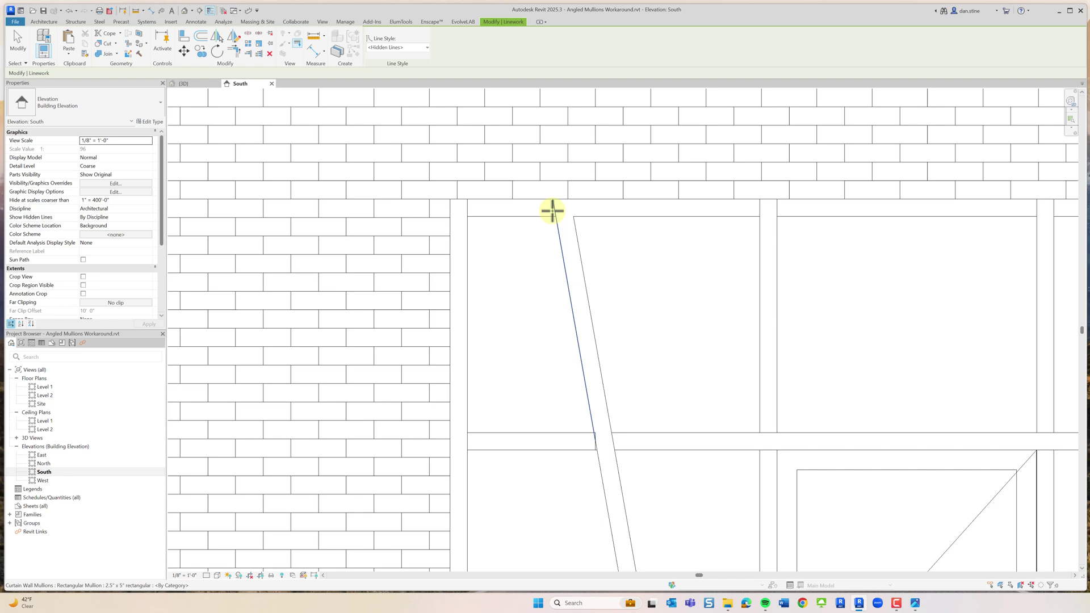
pyautogui.scroll(-5, 553, 212)
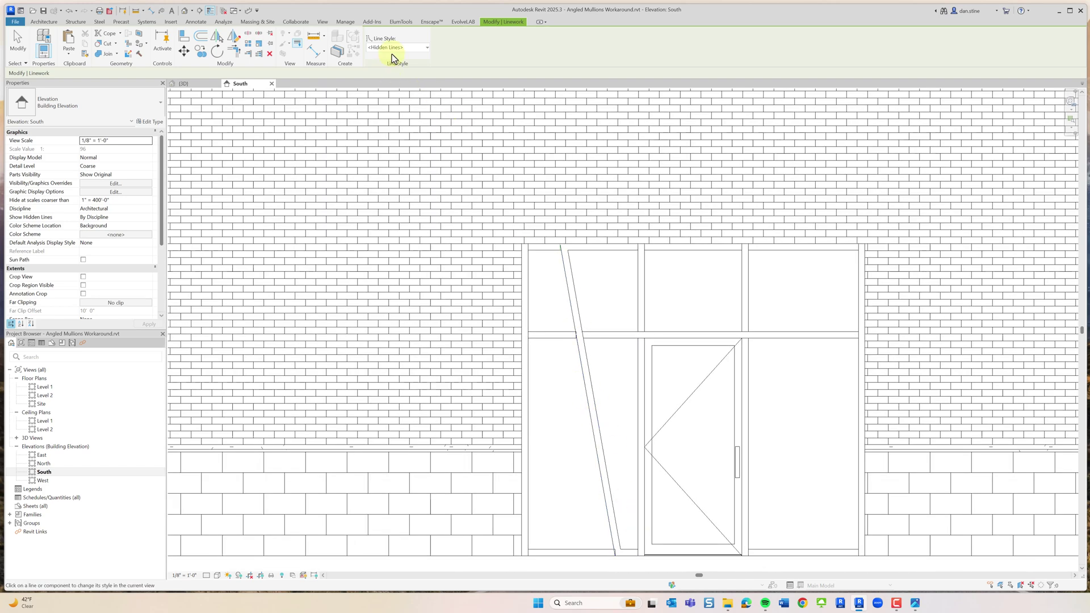
pyautogui.click(397, 48)
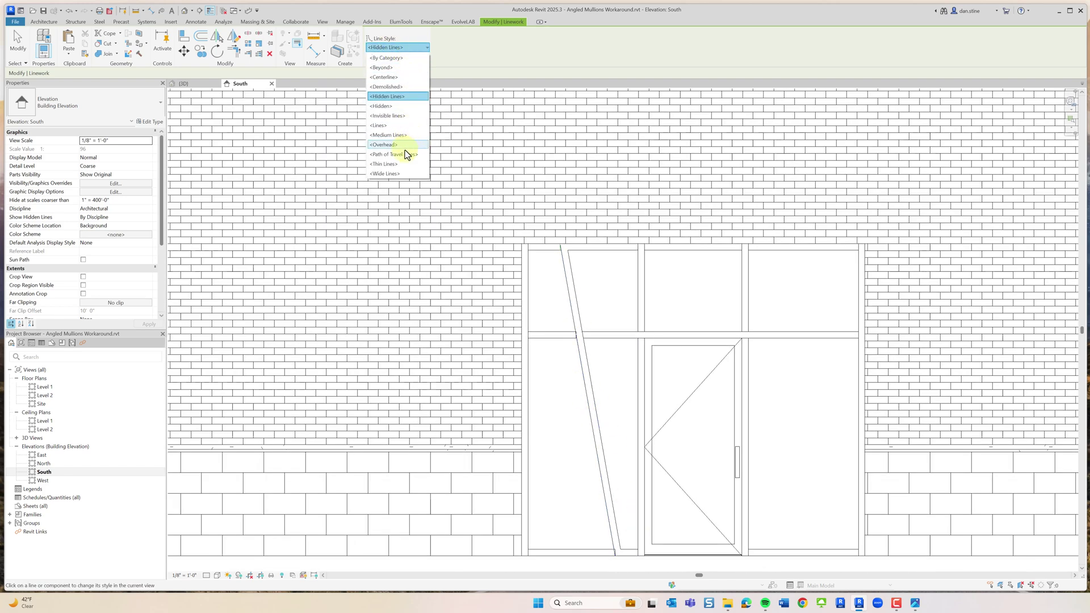
pyautogui.click(388, 115)
pyautogui.scroll(4, 560, 248)
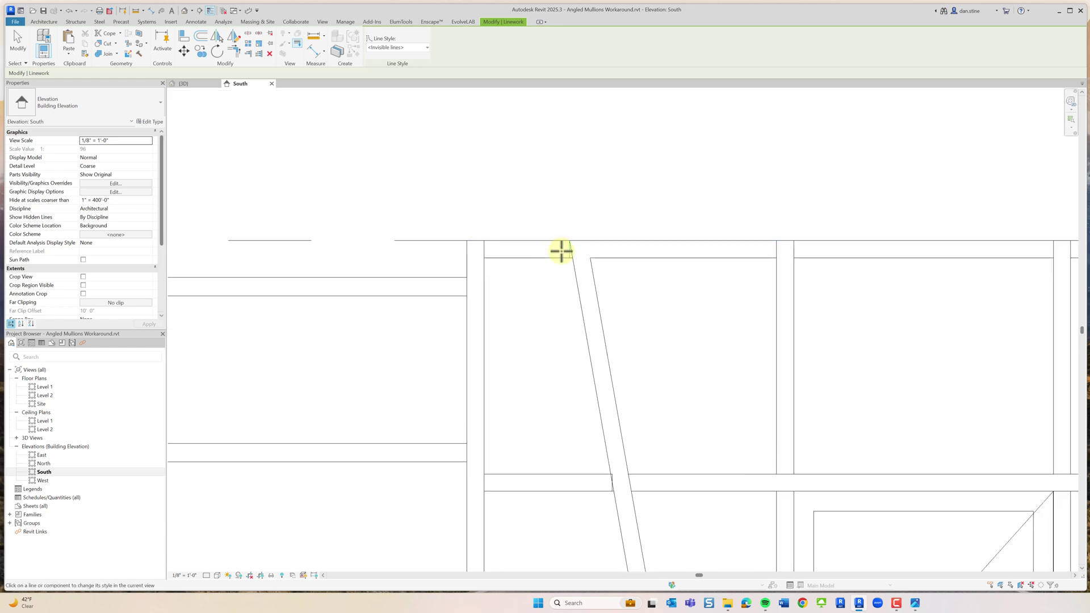
pyautogui.click(572, 251)
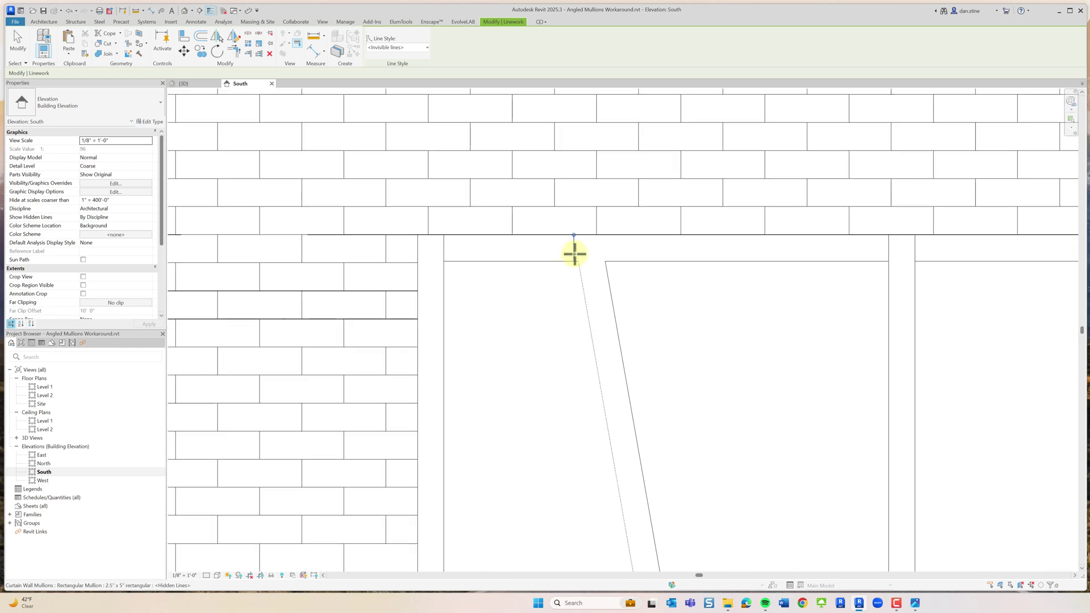
# Make the extra line at the angled mullion's base invisible as well
pyautogui.scroll(-2, 569, 289)
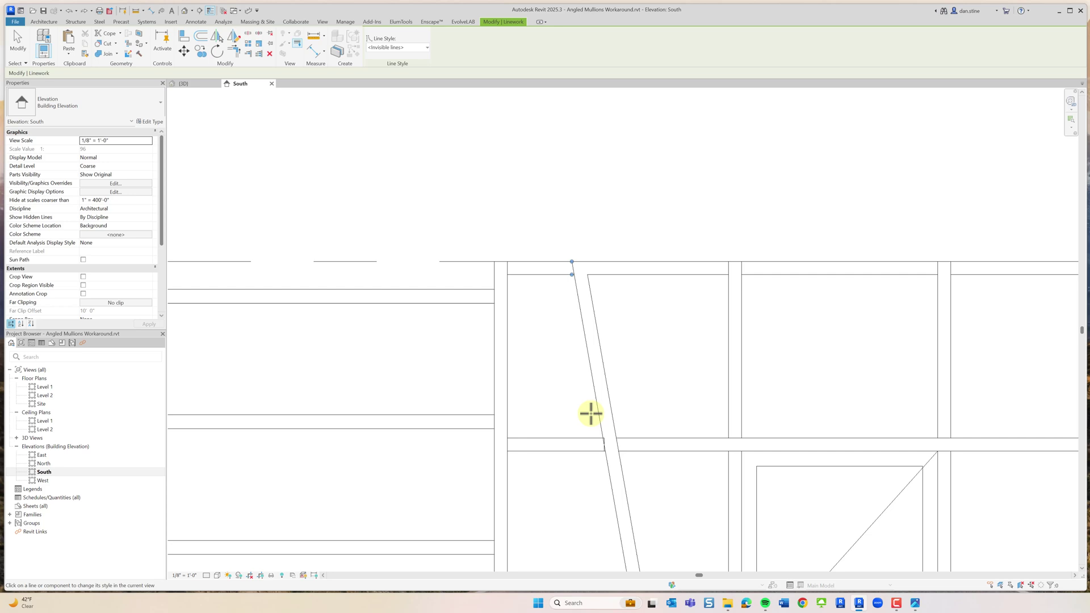
pyautogui.scroll(-3, 591, 414)
pyautogui.scroll(6, 584, 409)
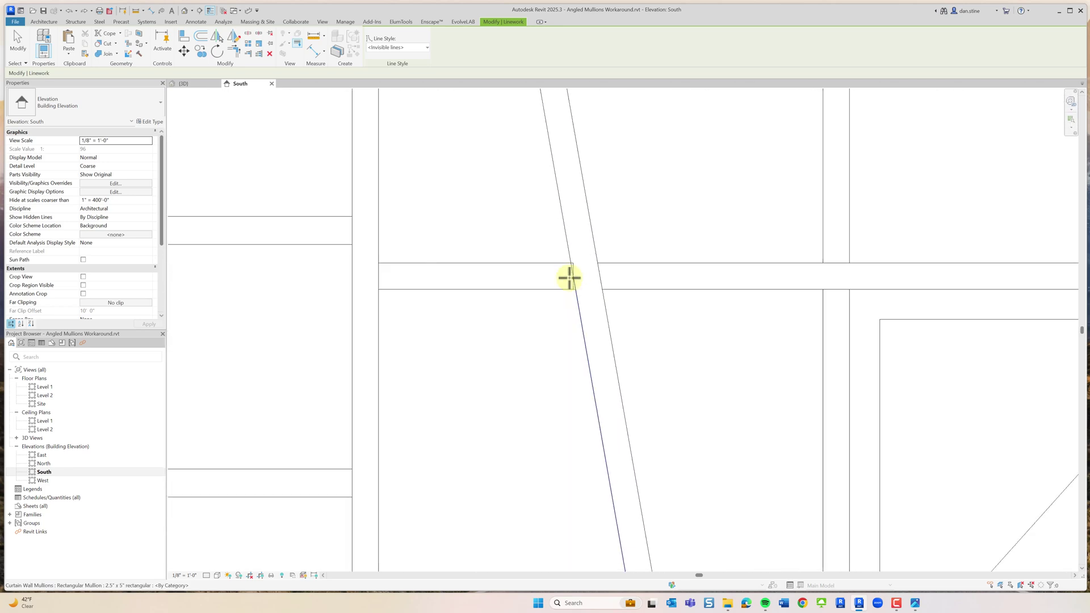
pyautogui.scroll(1, 571, 287)
pyautogui.scroll(-2, 573, 361)
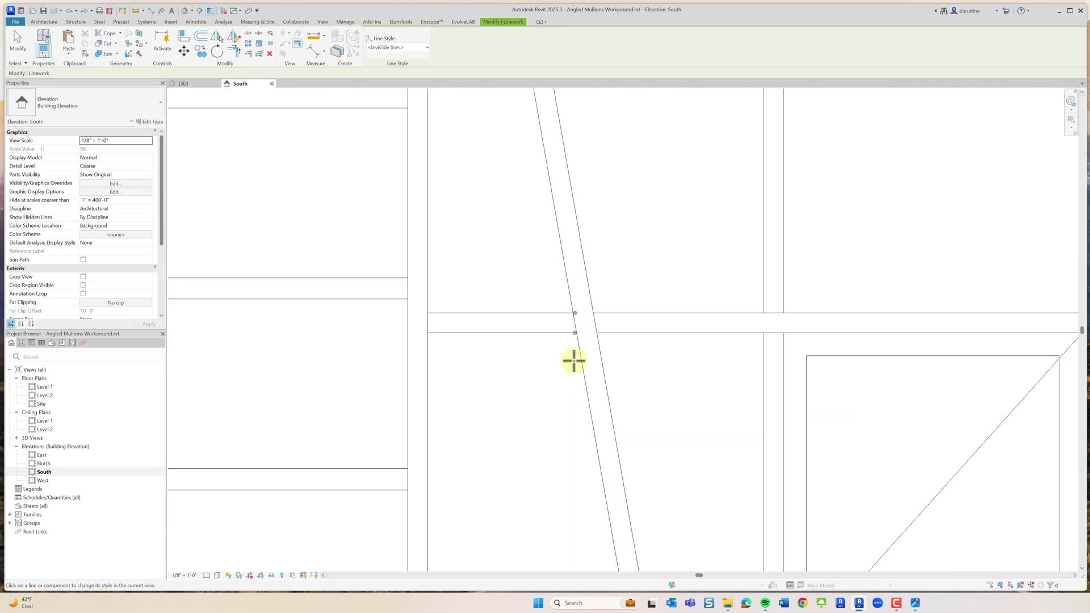
pyautogui.scroll(-2, 574, 360)
pyautogui.moveTo(633, 479); pyautogui.dragTo(601, 275, button='middle')
pyautogui.scroll(3, 579, 496)
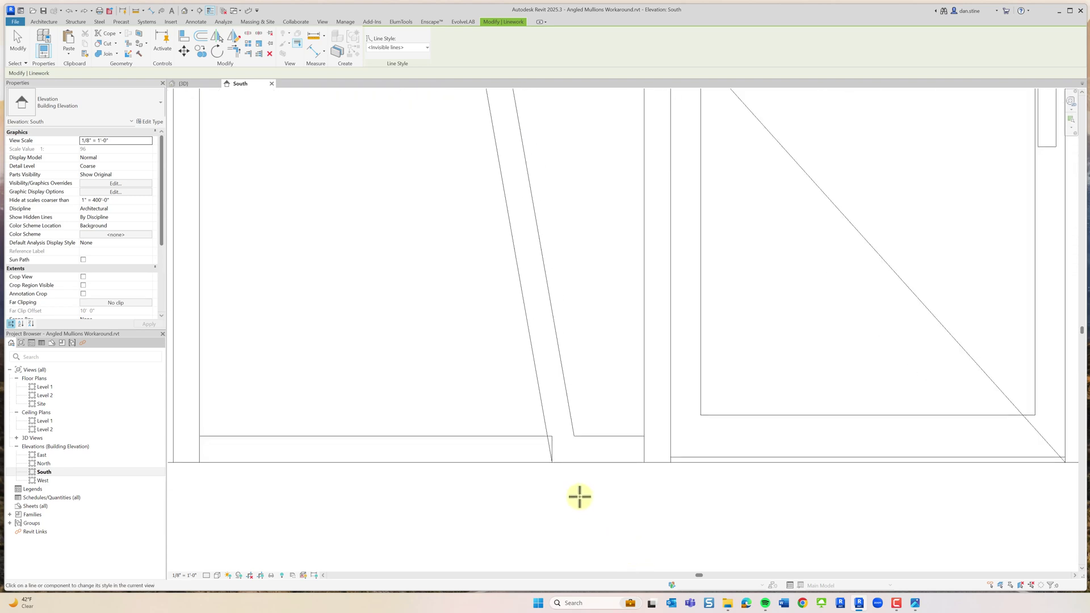
pyautogui.scroll(2, 580, 497)
pyautogui.click(537, 418)
pyautogui.press('Escape')
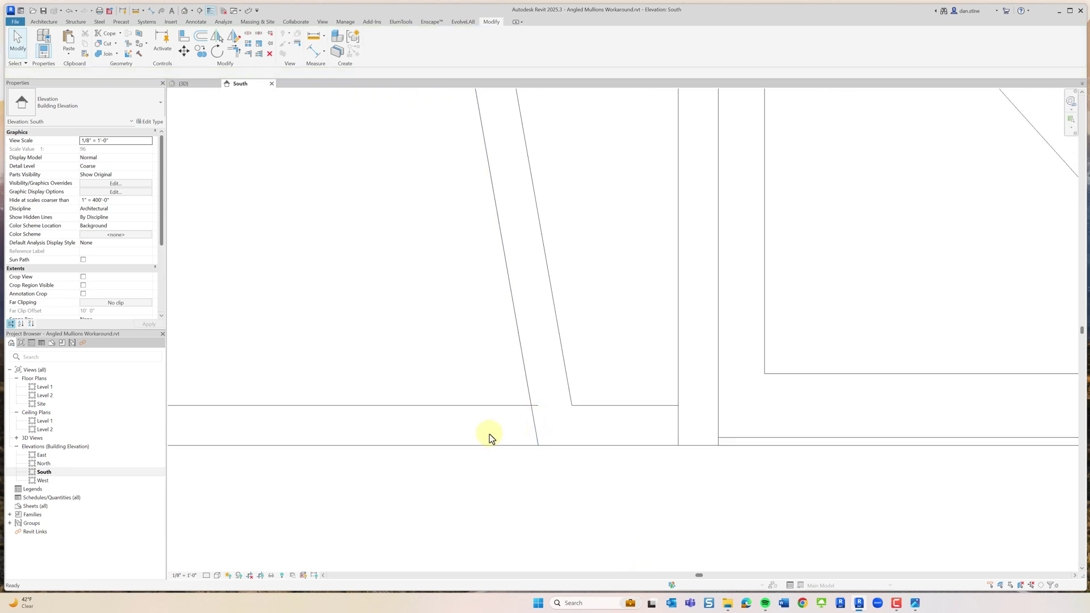
pyautogui.scroll(-5, 490, 439)
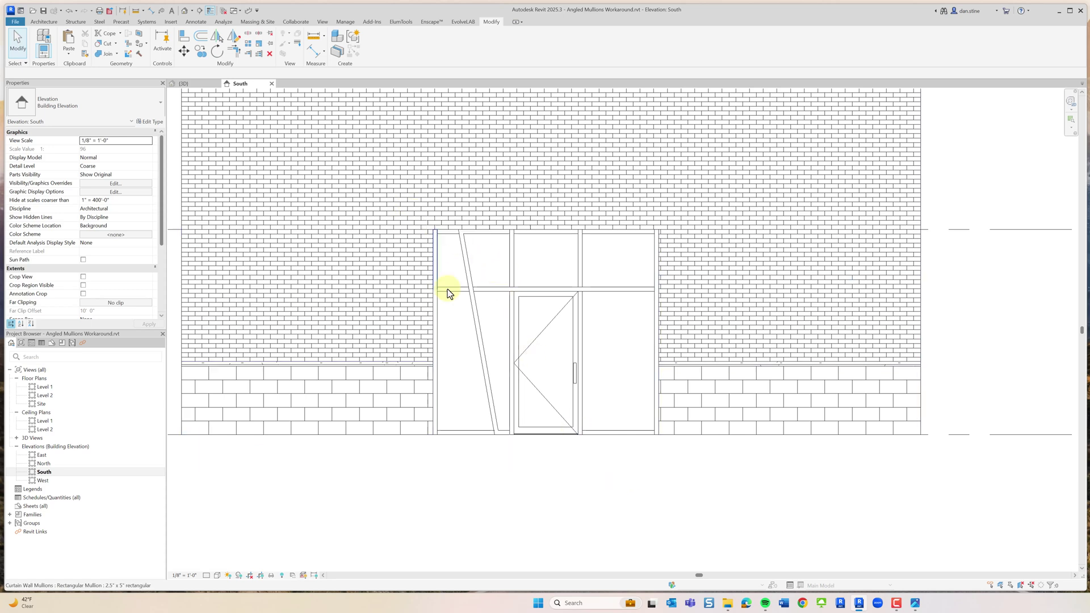
# Select the storefront and filter out Doors, Curtain Wall Mullions, Curtain Wall Grids and Curtain Panels
pyautogui.click(664, 248)
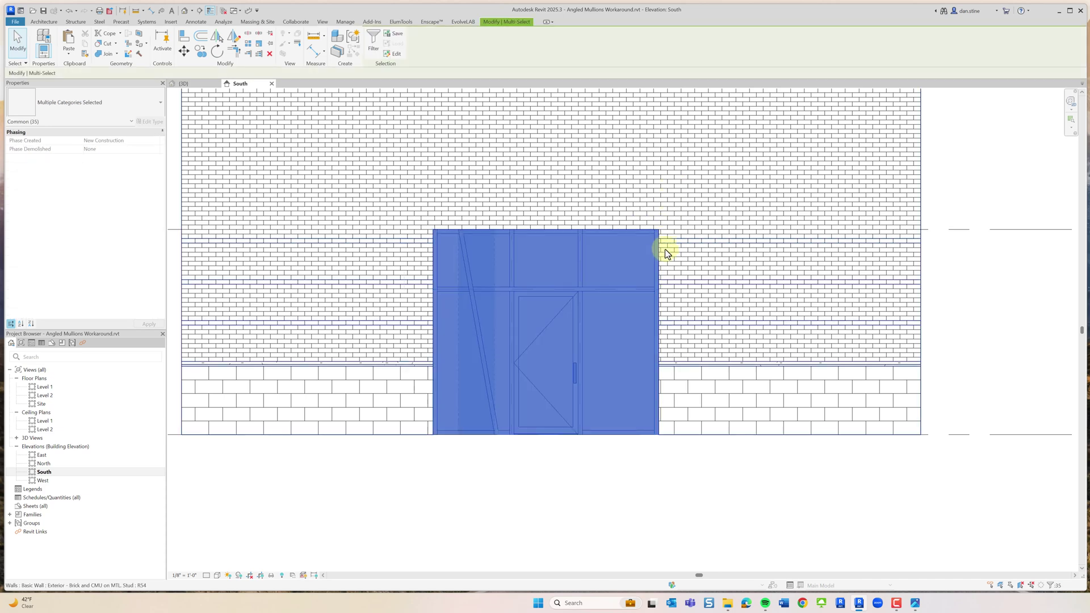
pyautogui.click(1051, 585)
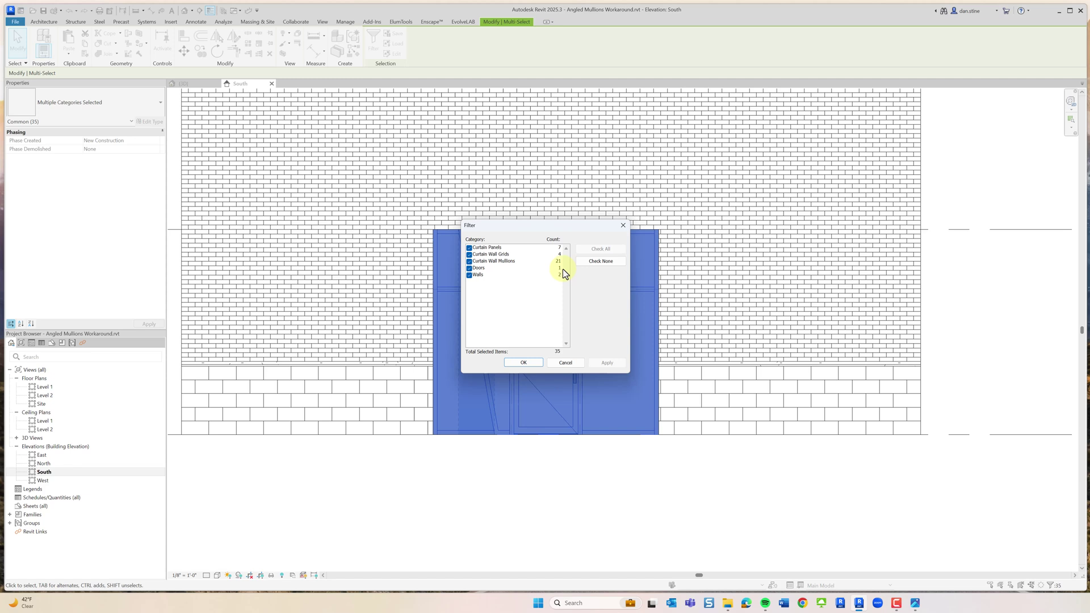
pyautogui.click(469, 268)
pyautogui.click(469, 261)
pyautogui.click(469, 255)
pyautogui.click(469, 248)
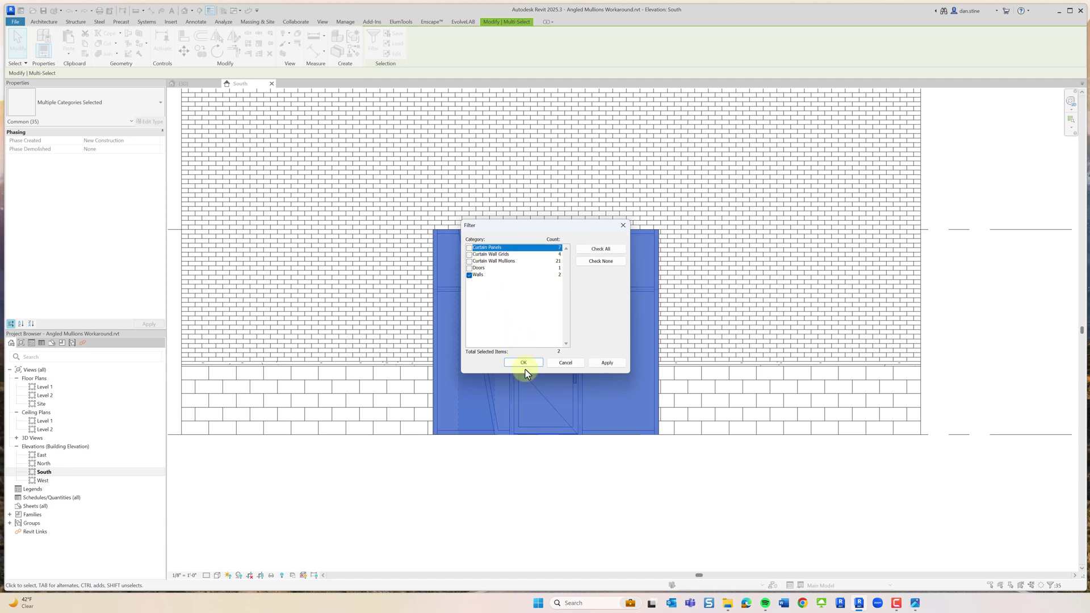
pyautogui.click(523, 365)
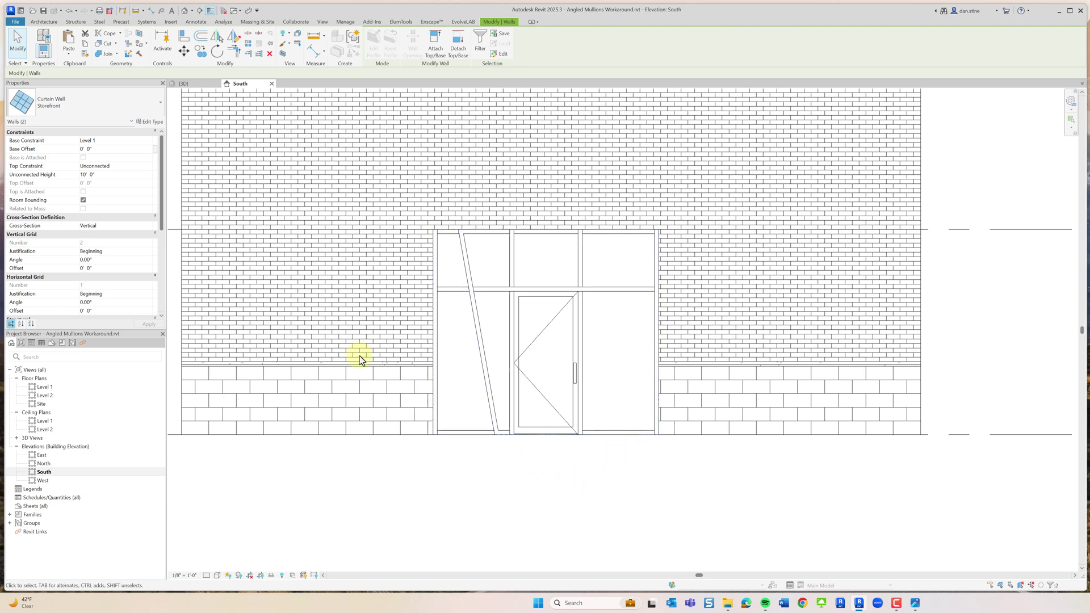
# Group the two selected curtain walls into a model group named Frame21
pyautogui.rightClick(410, 454)
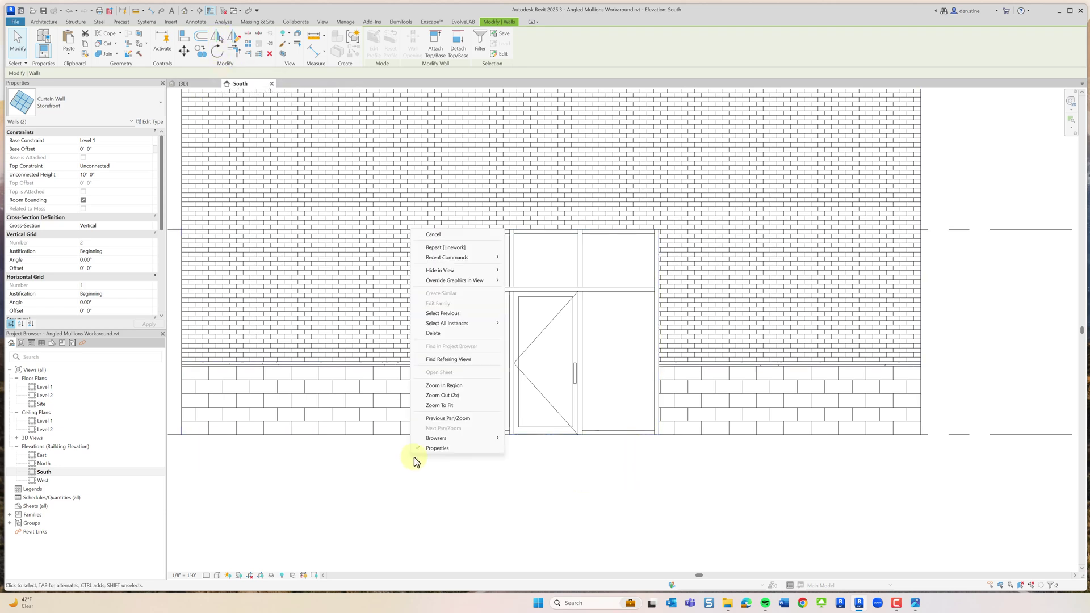
pyautogui.press('Escape')
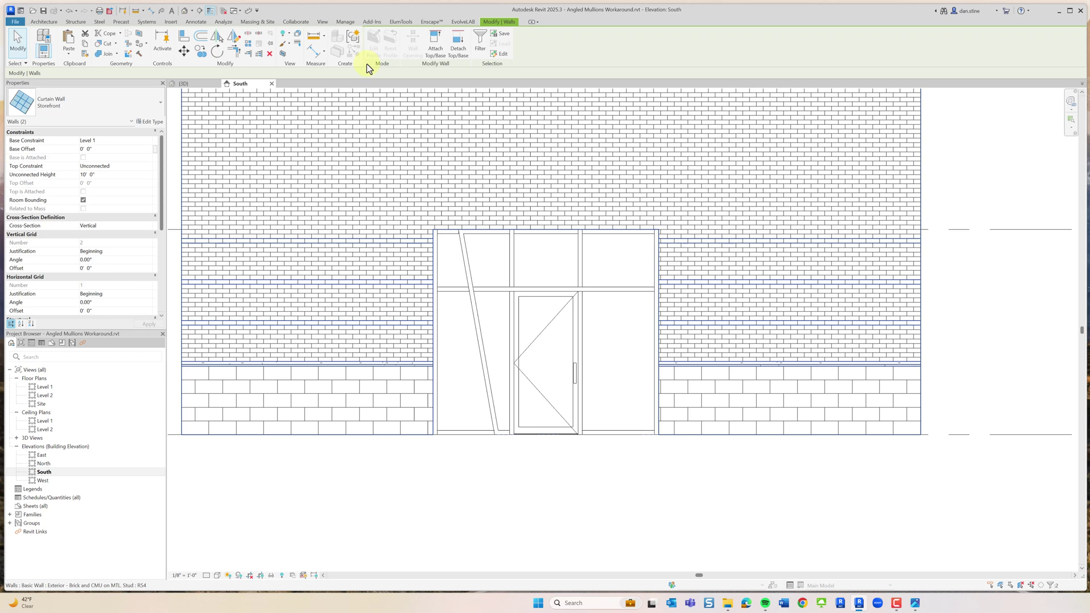
pyautogui.click(354, 38)
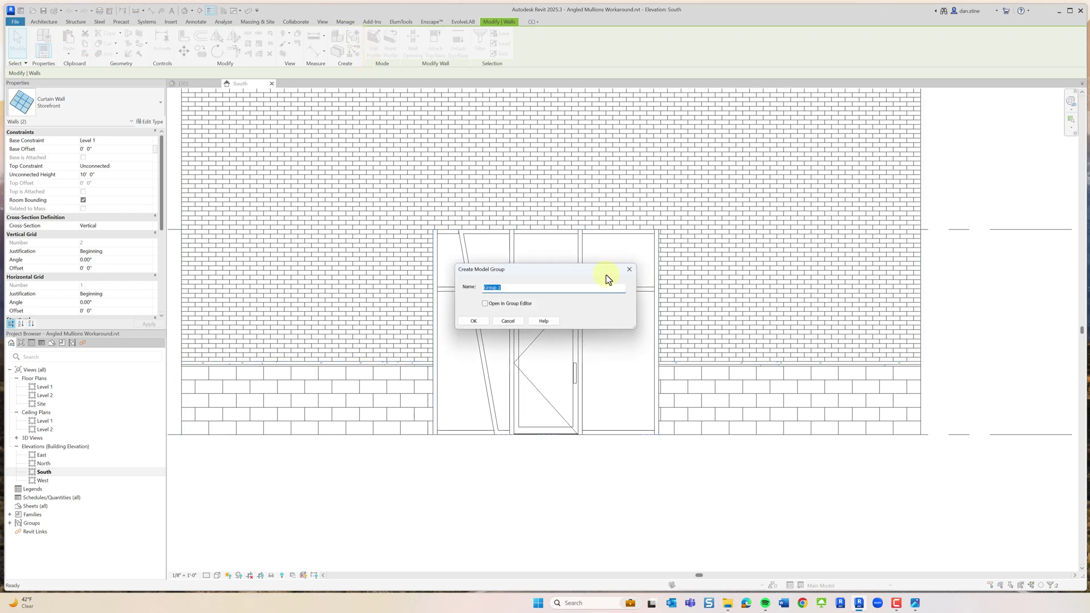
pyautogui.write('Frame21')
pyautogui.click(475, 322)
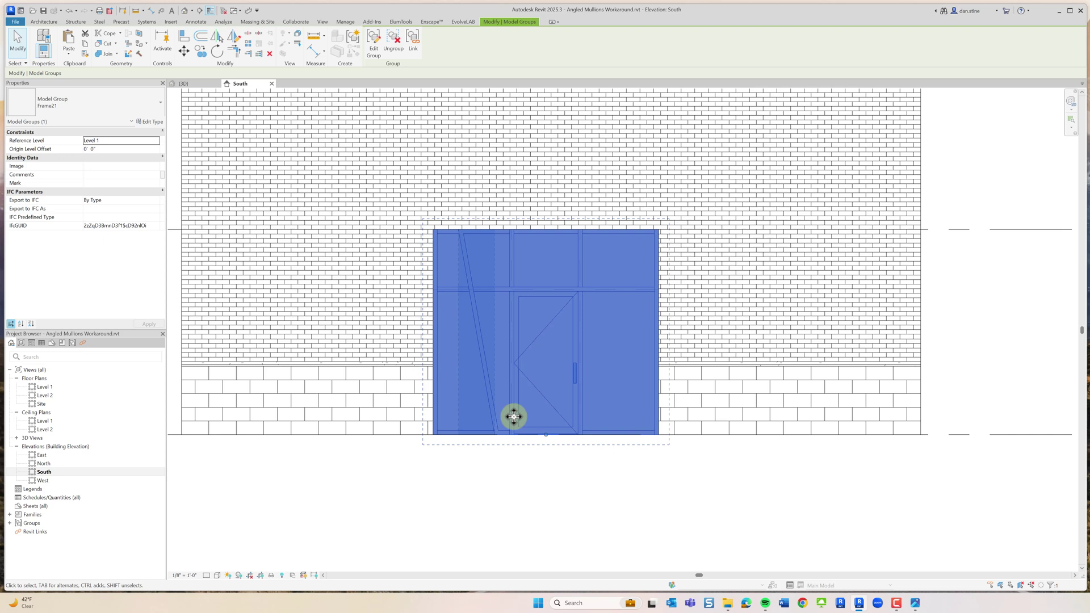
pyautogui.click(529, 483)
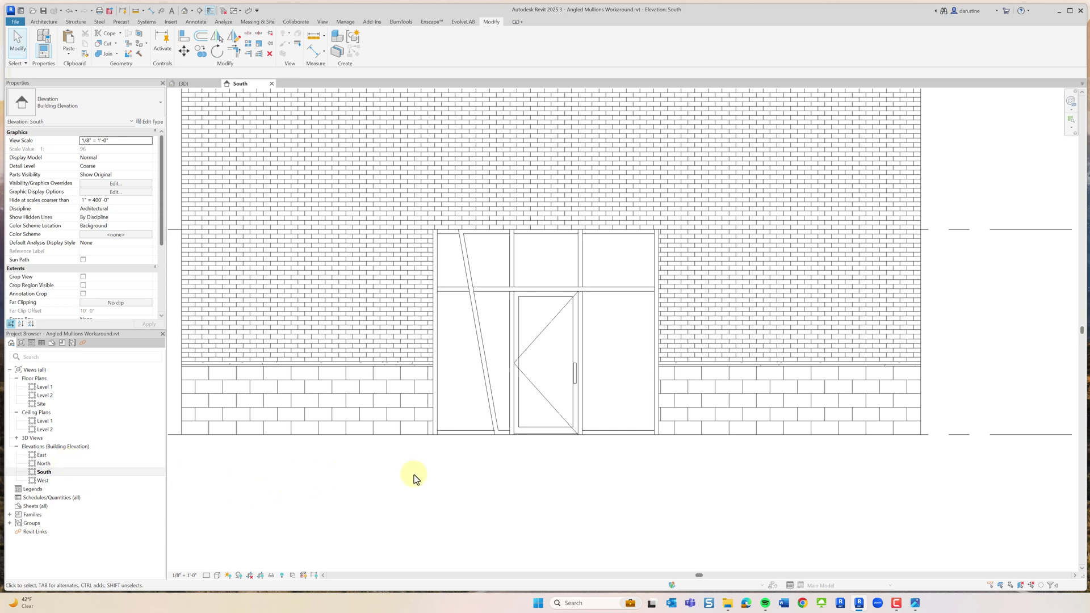
# Place another Frame21 model group in the empty area right of the building
pyautogui.scroll(-5, 383, 470)
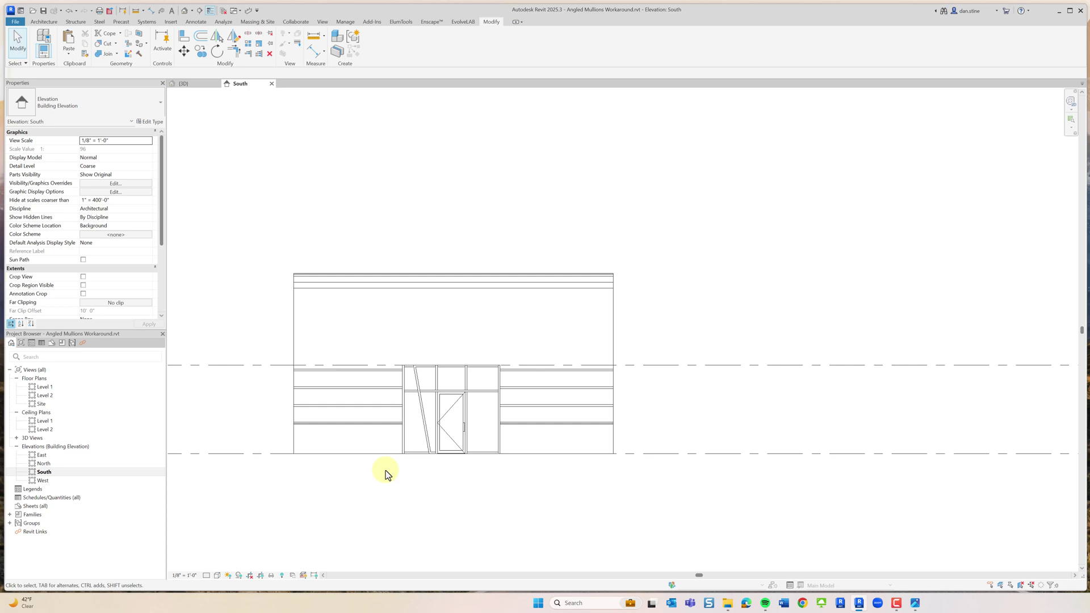
pyautogui.moveTo(511, 462); pyautogui.dragTo(375, 311, button='middle')
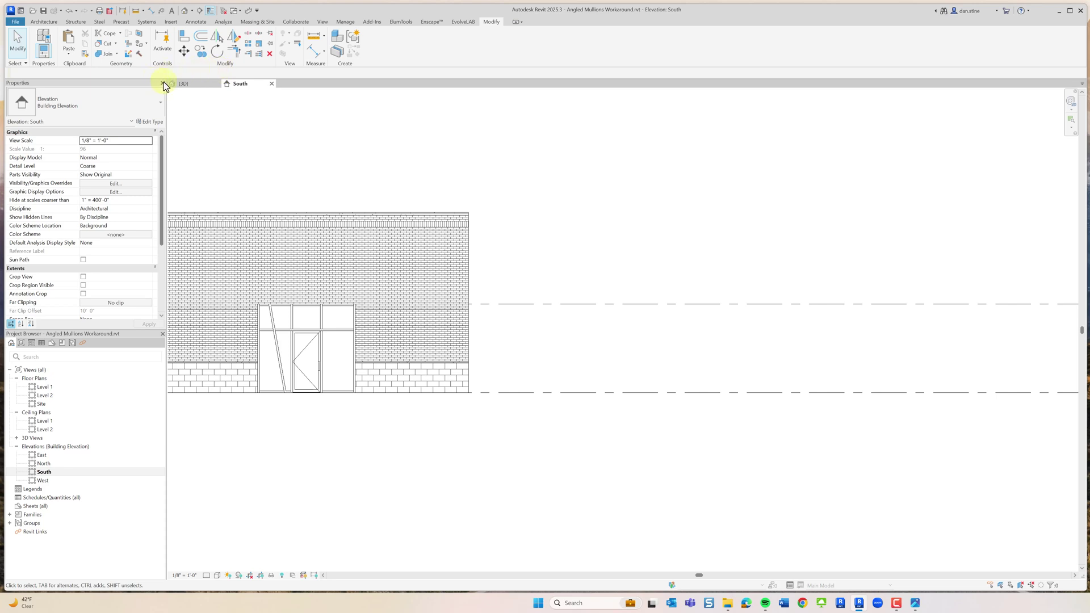
pyautogui.click(46, 22)
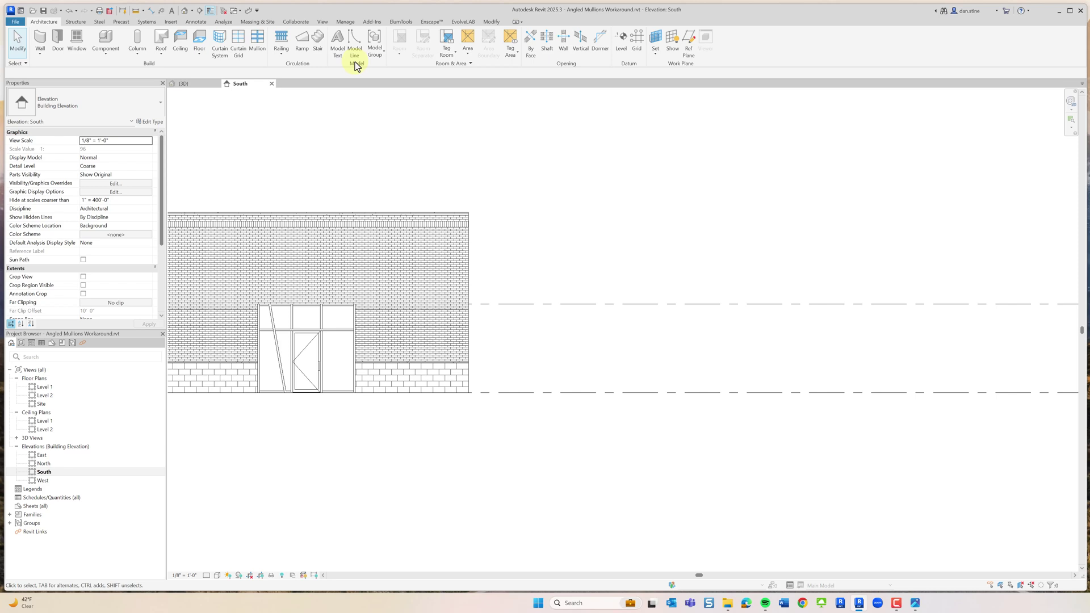
pyautogui.click(379, 51)
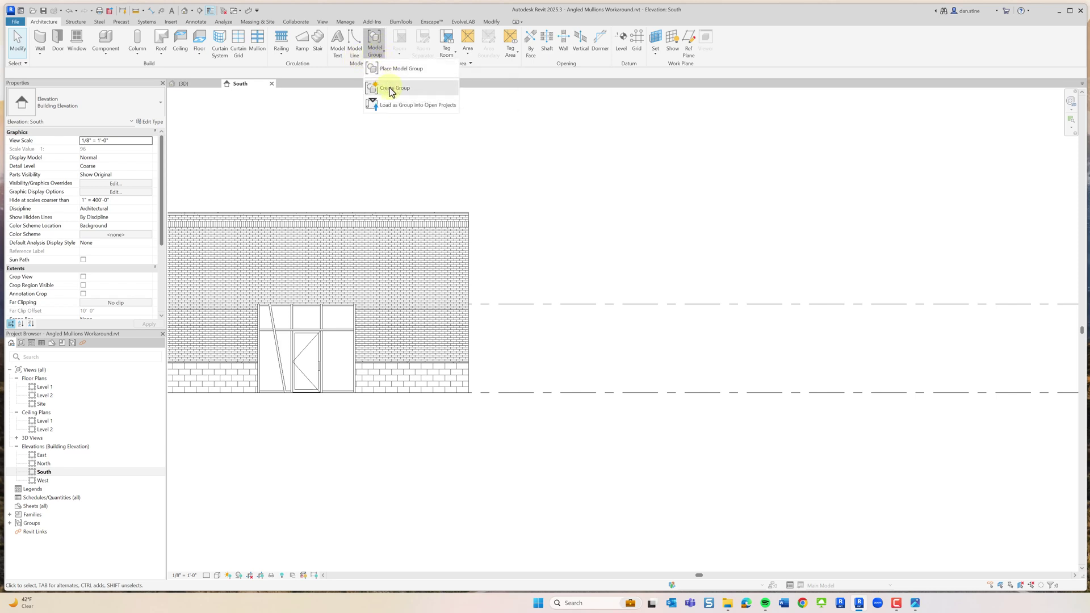
pyautogui.click(397, 69)
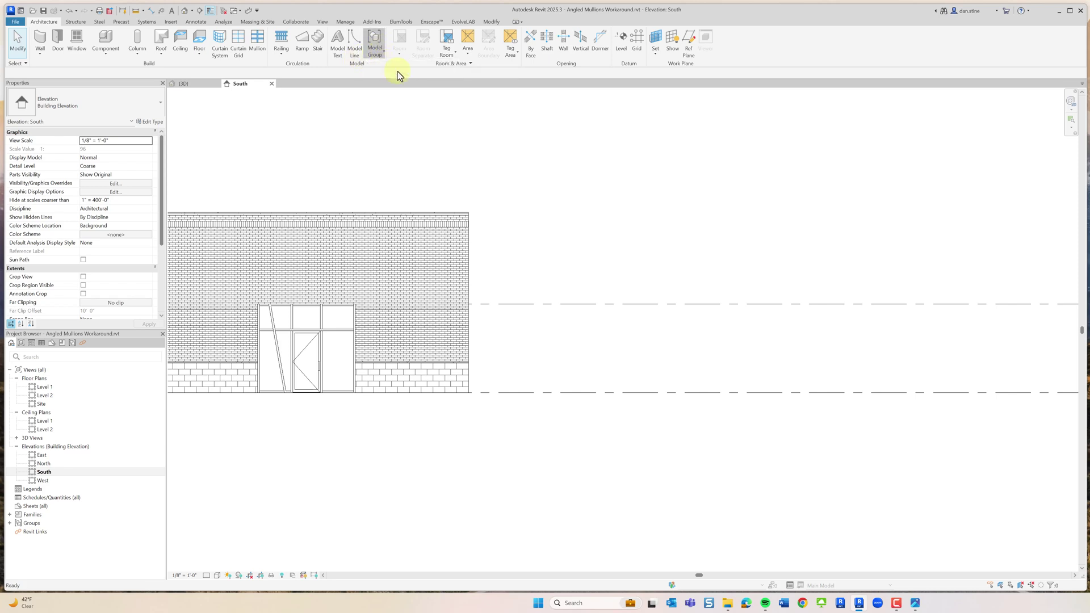
pyautogui.click(820, 396)
pyautogui.click(871, 431)
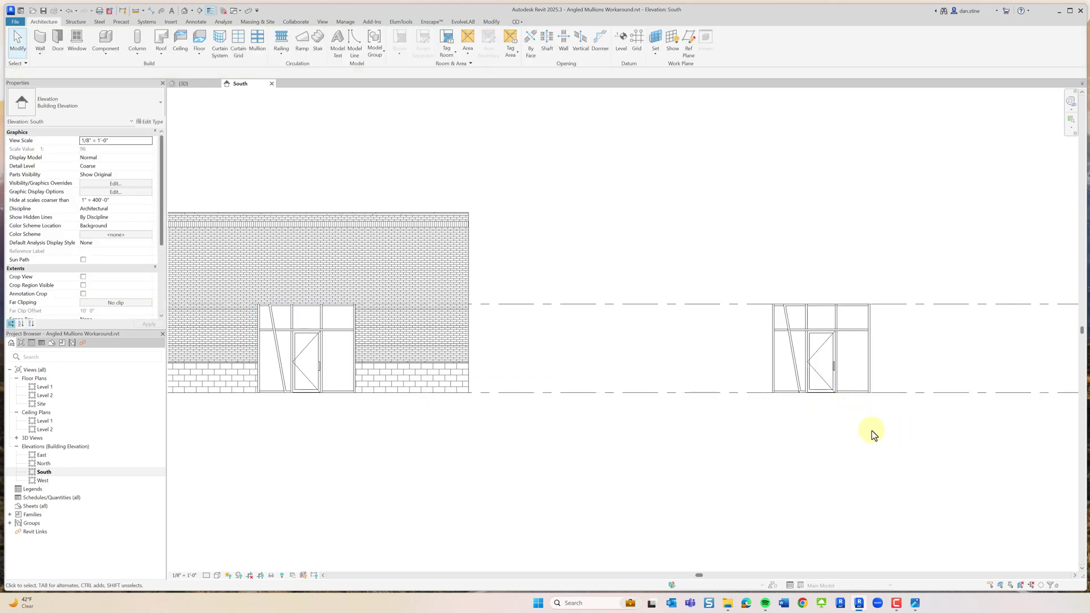
pyautogui.scroll(3, 851, 420)
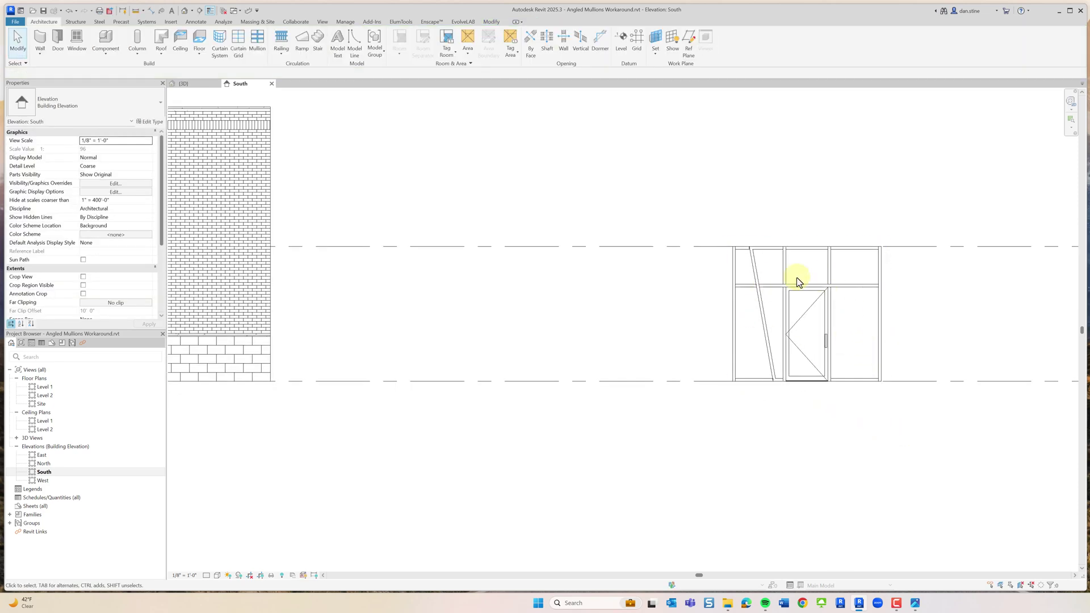
# Center the standalone Frame21 copy in view, then open the Level 1 floor plan
pyautogui.moveTo(834, 283); pyautogui.dragTo(683, 279, button='middle')
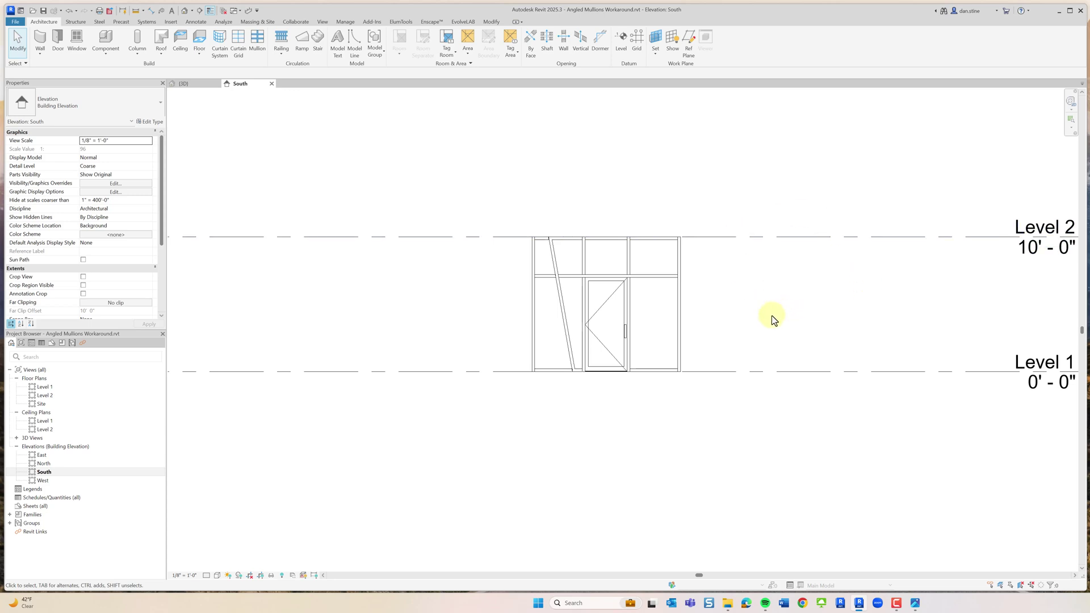
pyautogui.scroll(-2, 735, 326)
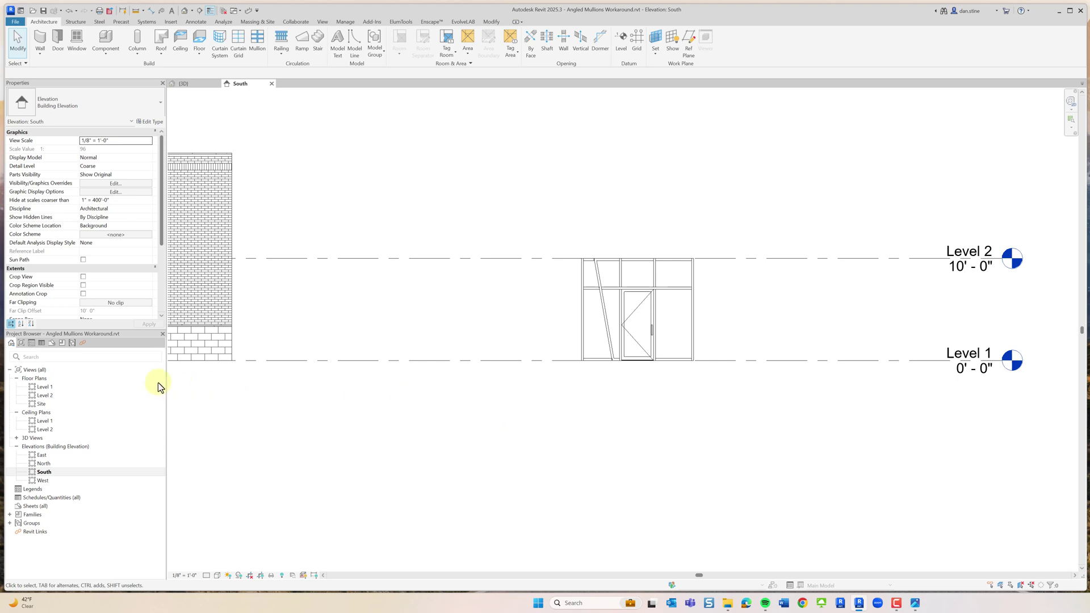
pyautogui.doubleClick(44, 387)
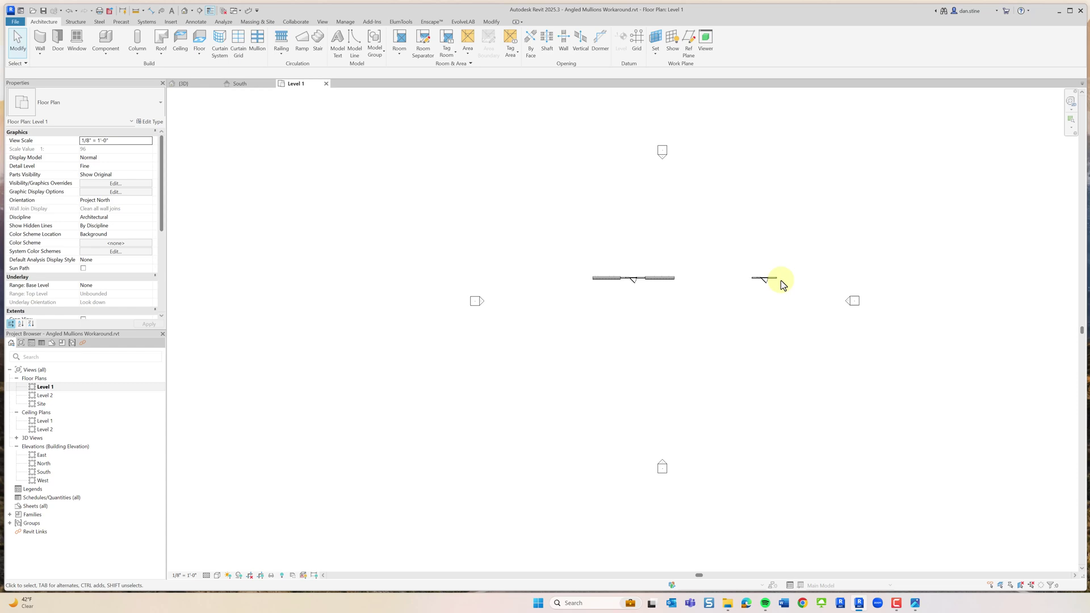
pyautogui.click(322, 22)
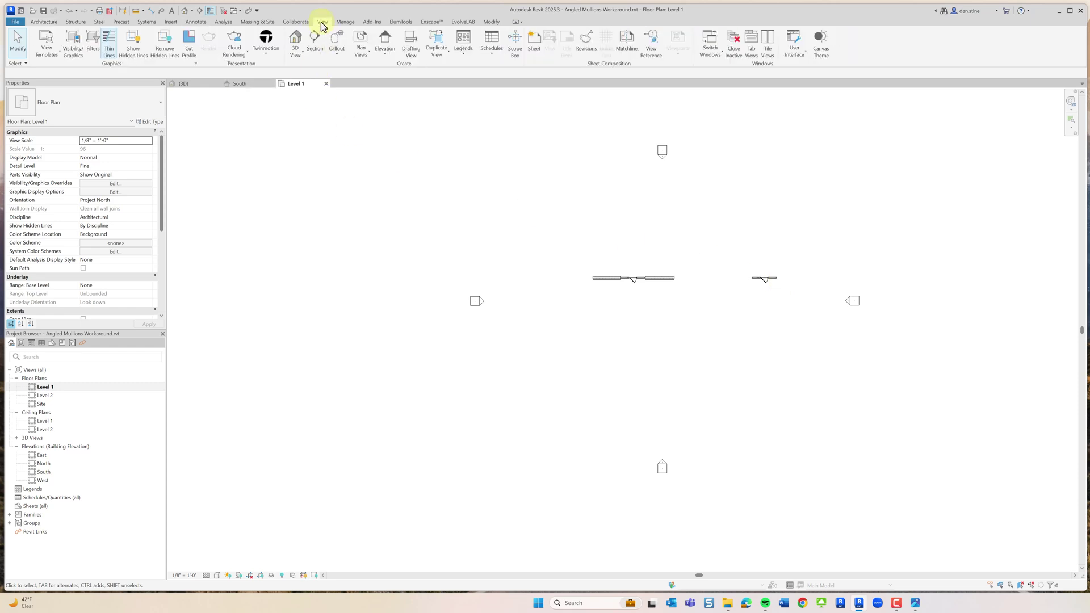
# Place an Interior Elevation marker below the standalone storefront and open Elevation 1 - a
pyautogui.click(386, 41)
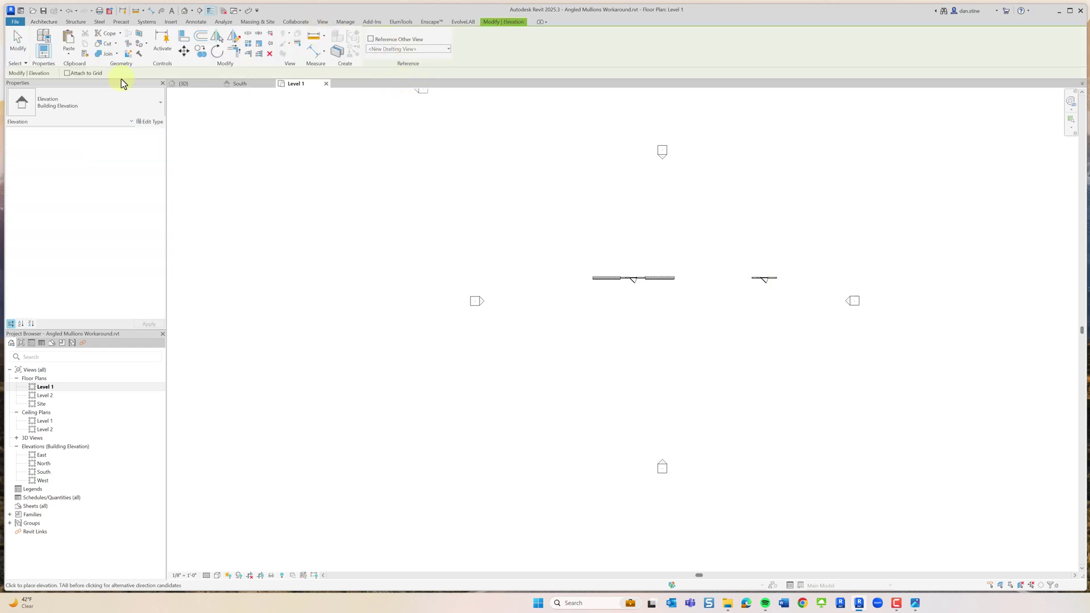
pyautogui.click(85, 104)
pyautogui.click(57, 164)
pyautogui.click(764, 296)
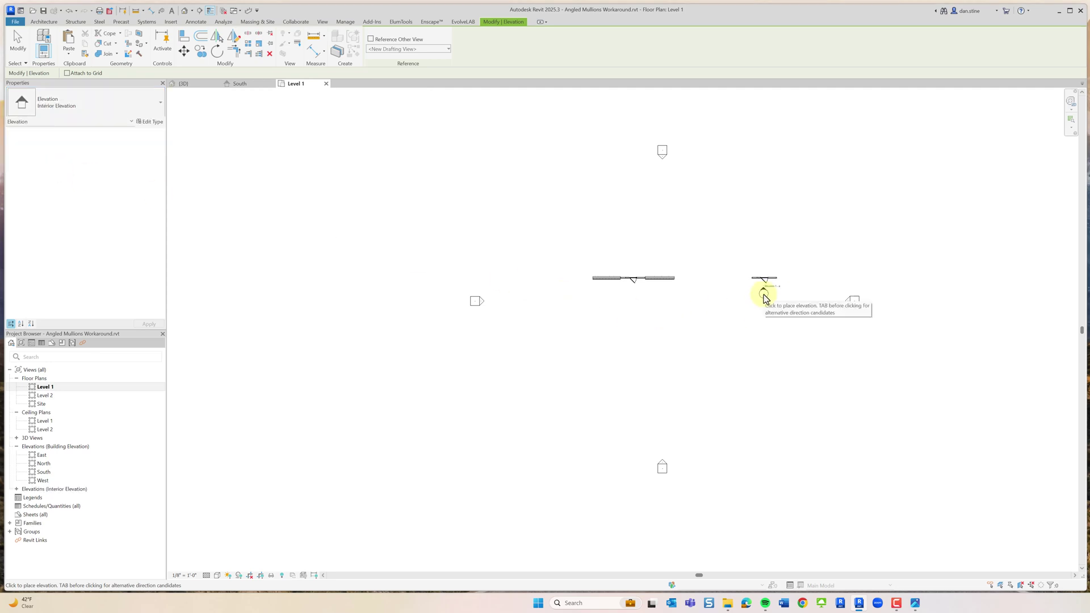
pyautogui.press('Escape')
pyautogui.scroll(5, 750, 281)
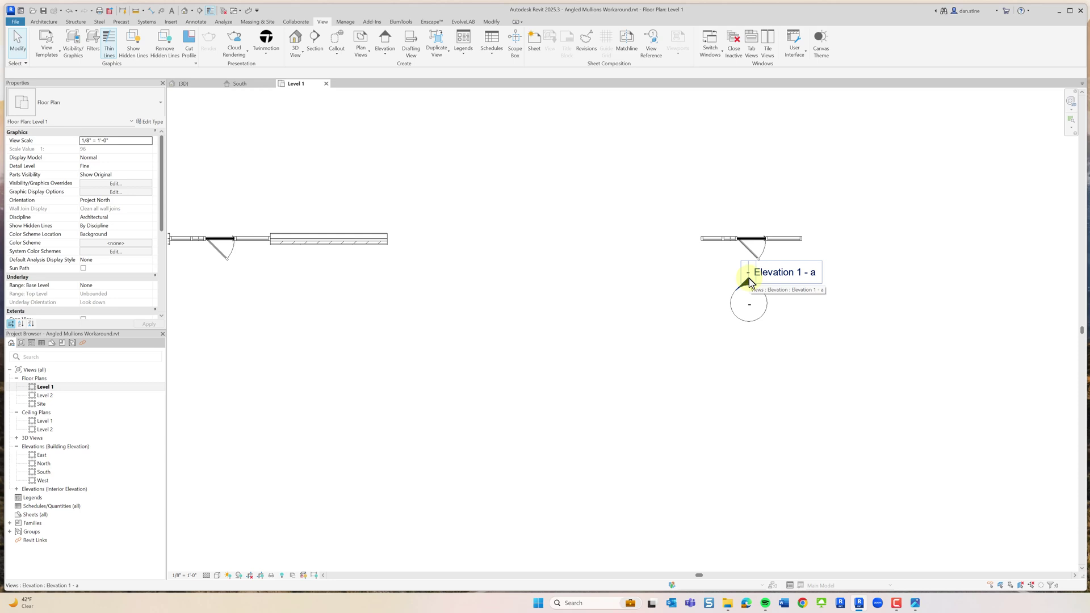
pyautogui.doubleClick(749, 279)
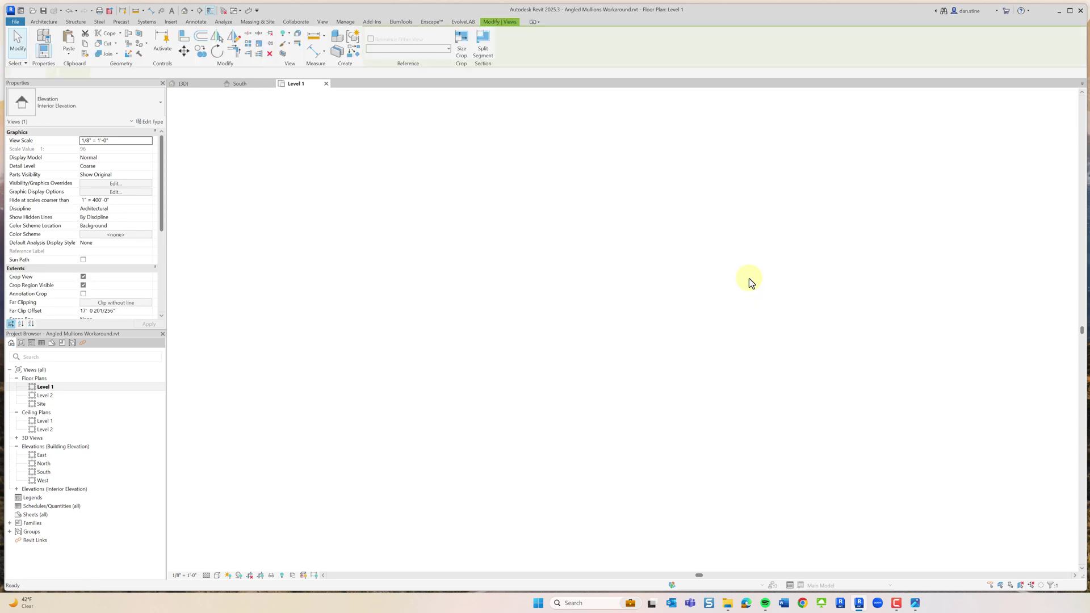
# Create a new design option set and rename it Frame Types
pyautogui.click(789, 588)
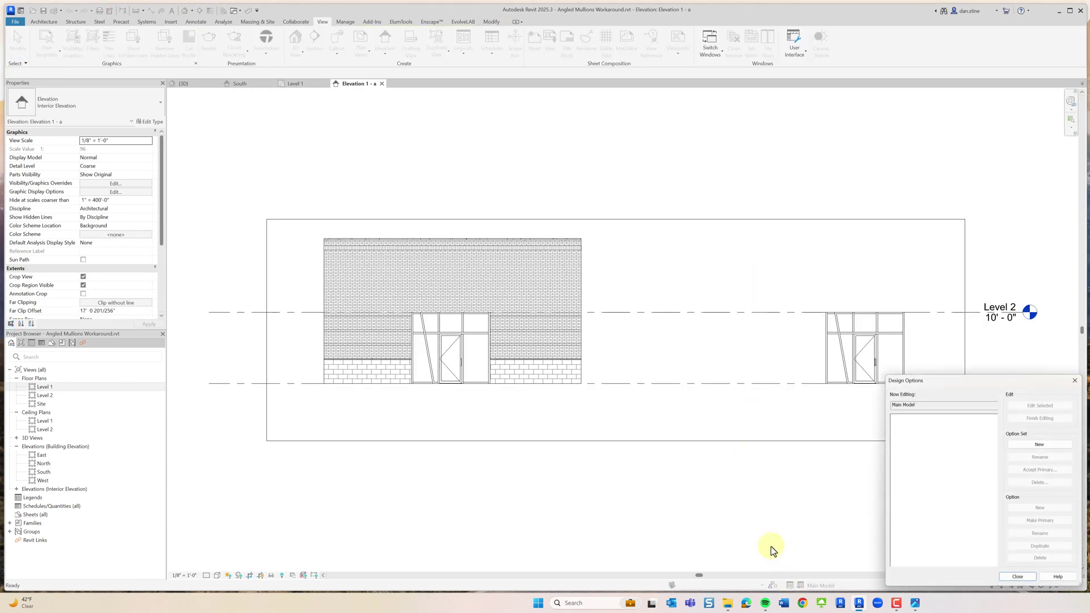
pyautogui.moveTo(989, 381); pyautogui.dragTo(578, 258)
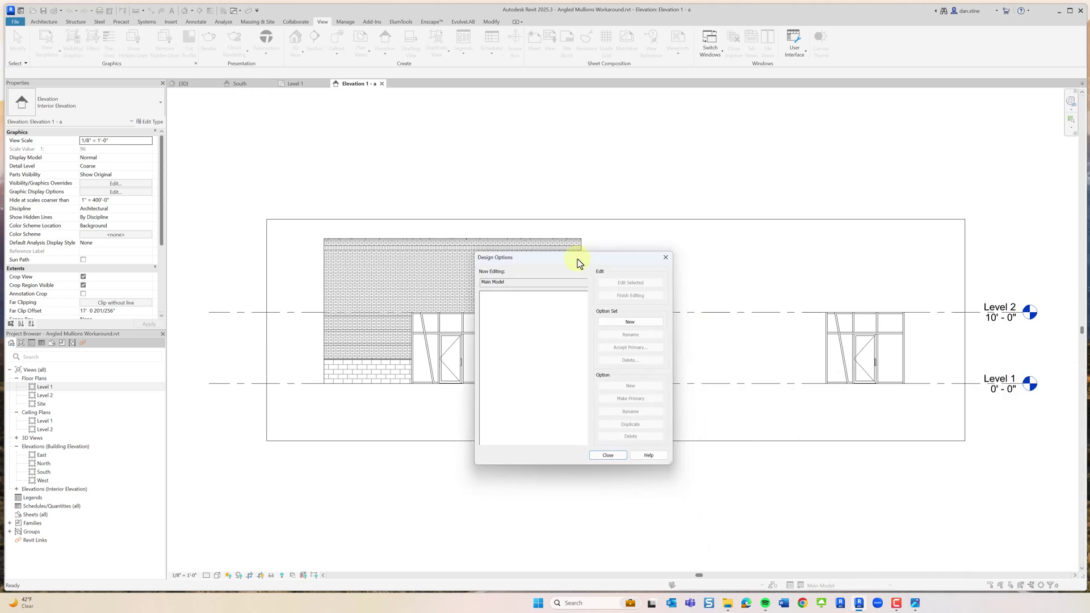
pyautogui.click(630, 321)
pyautogui.click(494, 294)
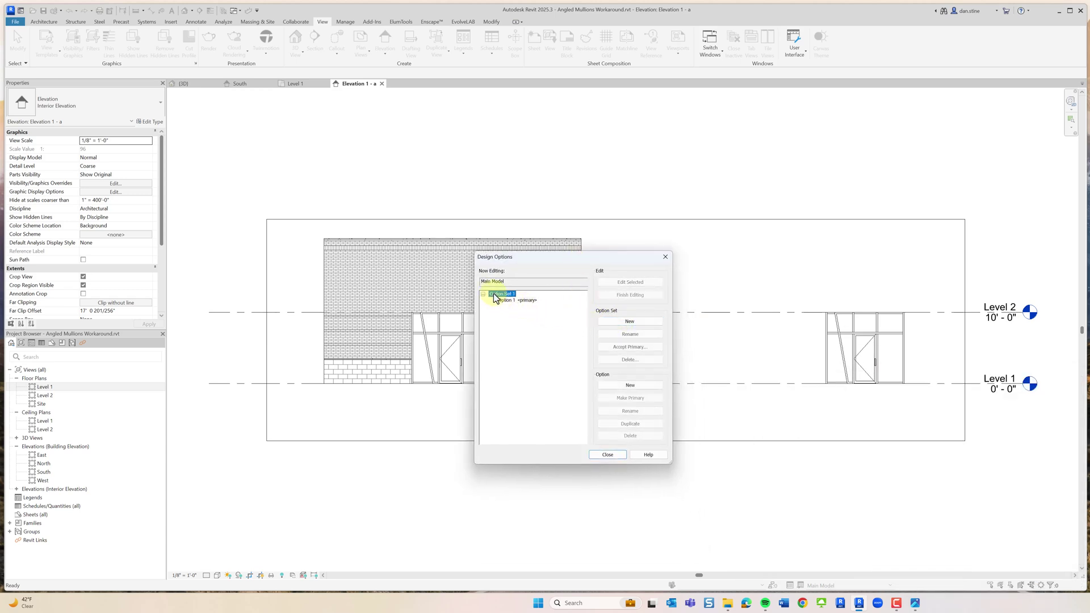
pyautogui.click(625, 336)
pyautogui.write('F')
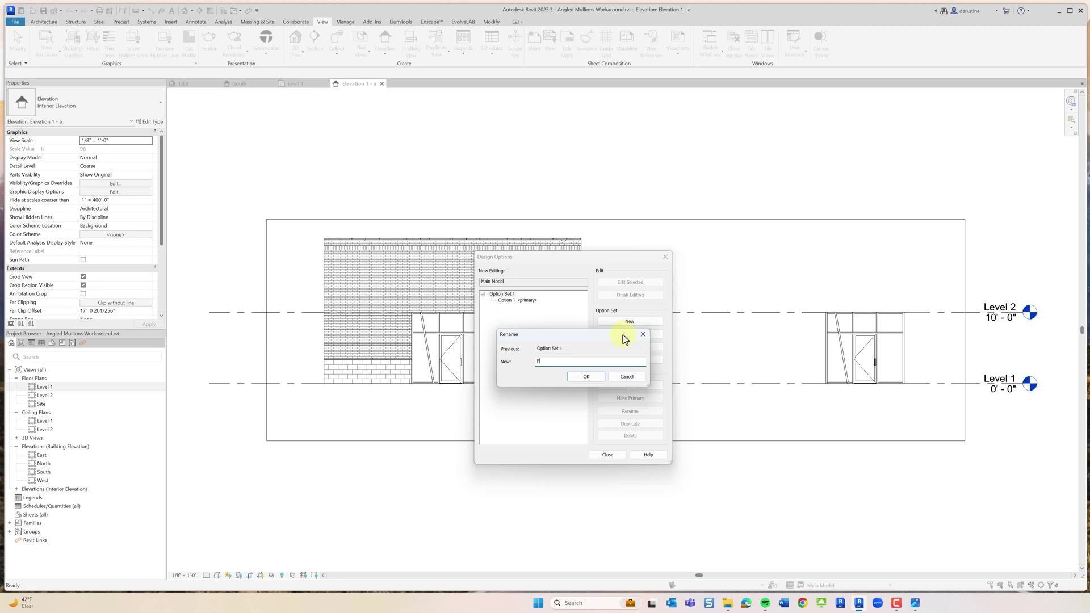
pyautogui.write('rame Types')
pyautogui.click(587, 380)
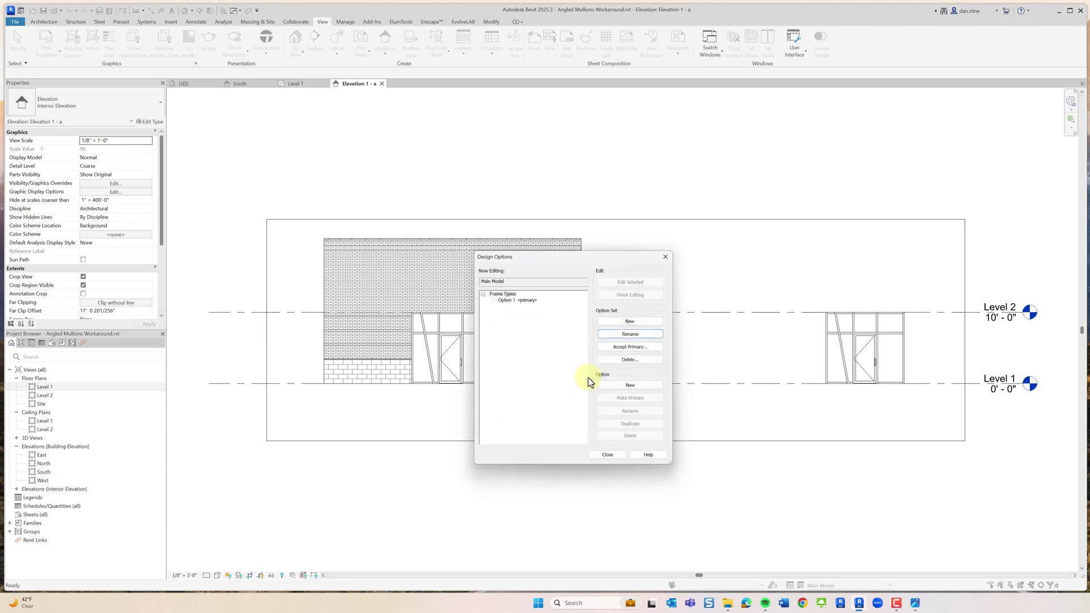
# Add a second option, naming the primary option Empty and the other Frame Types
pyautogui.click(514, 301)
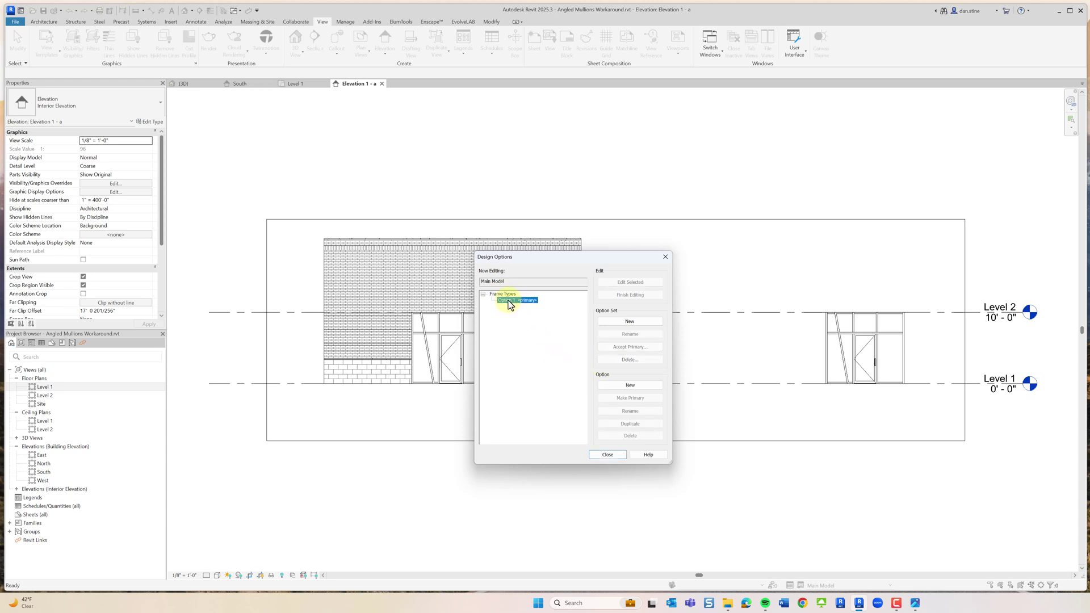
pyautogui.click(634, 388)
pyautogui.click(509, 301)
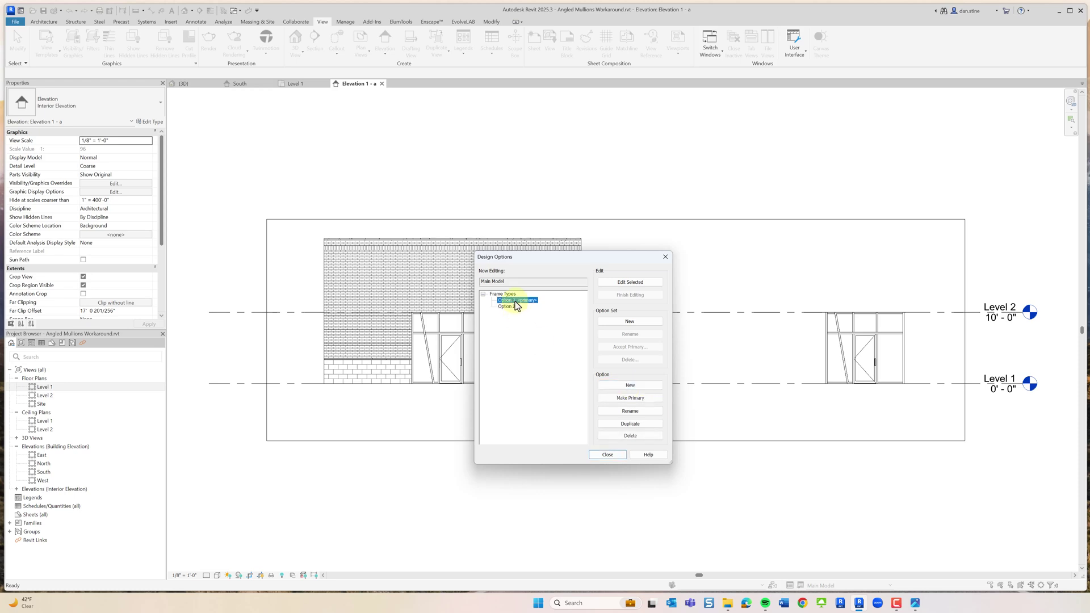
pyautogui.click(631, 412)
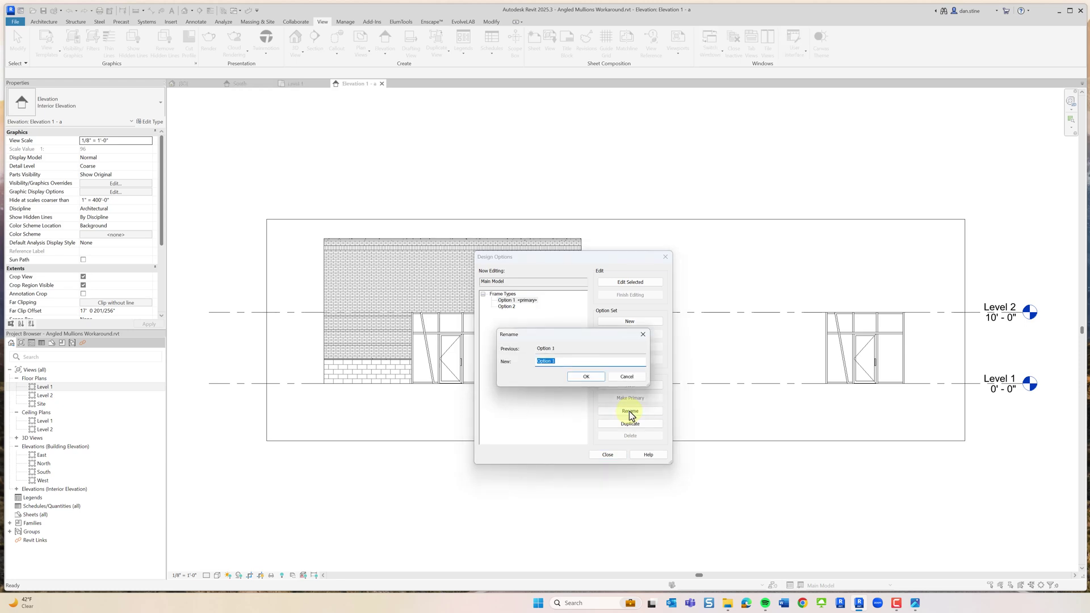
pyautogui.write('Empty')
pyautogui.click(586, 377)
pyautogui.click(511, 307)
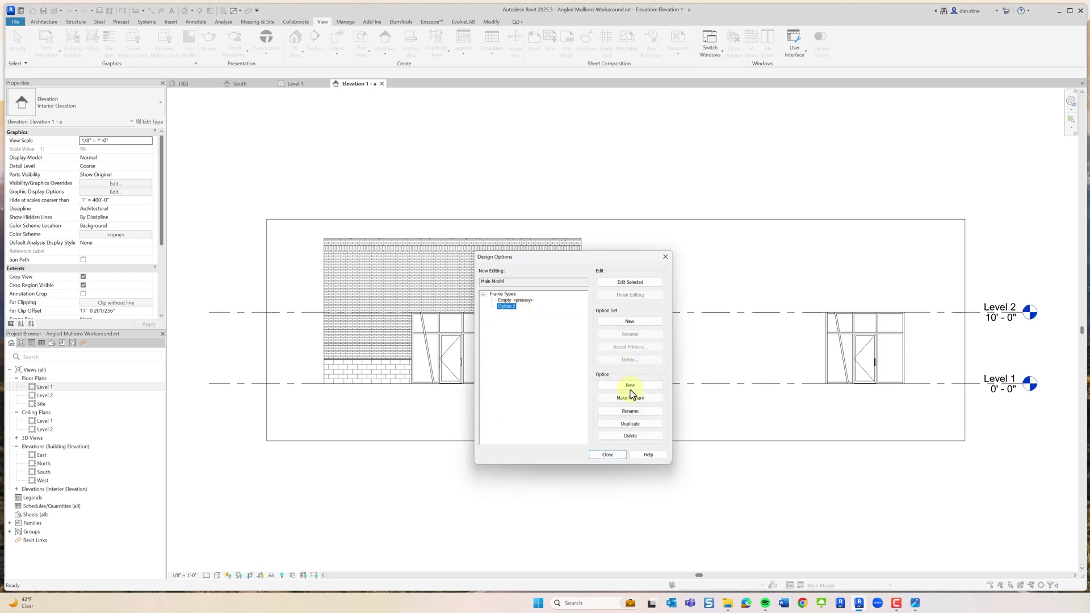
pyautogui.click(630, 412)
pyautogui.write('F')
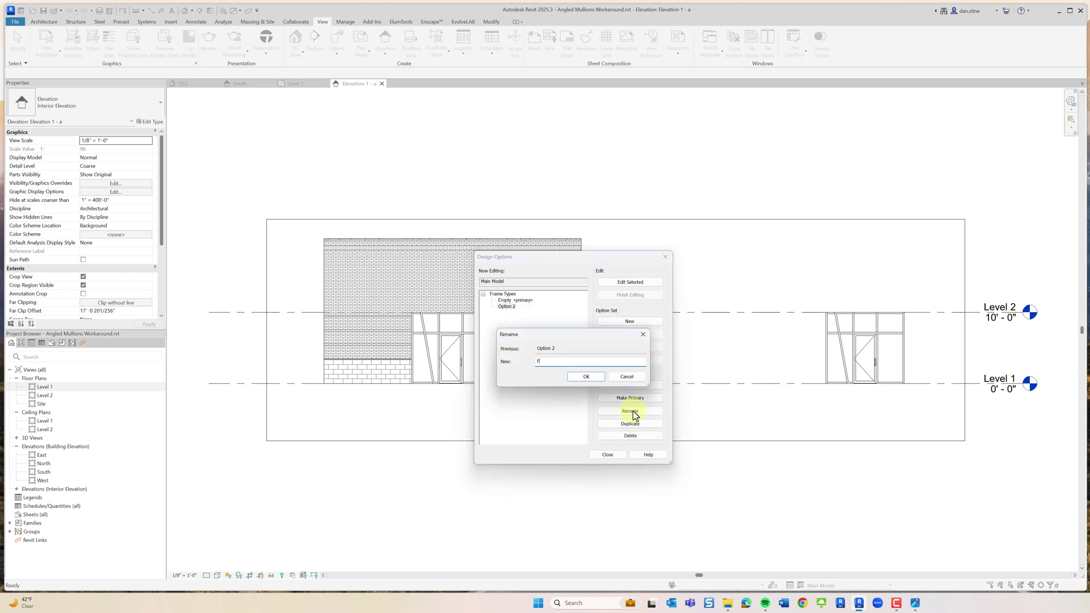
pyautogui.write('rame Types')
pyautogui.click(587, 376)
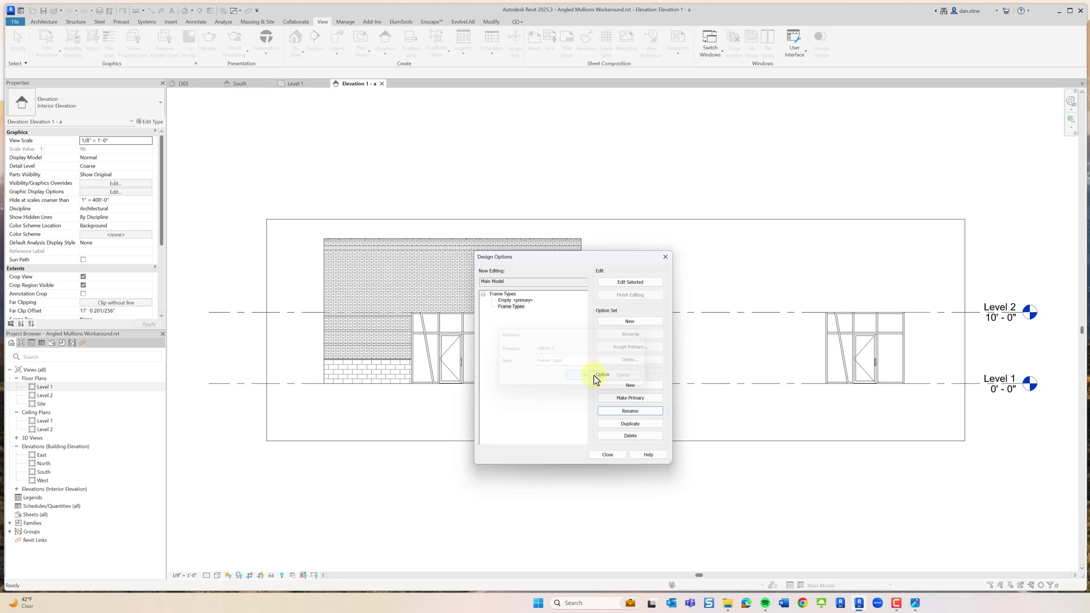
# Put the right Frame21 group only in the Frame Types option and crop the elevation around it
pyautogui.click(615, 455)
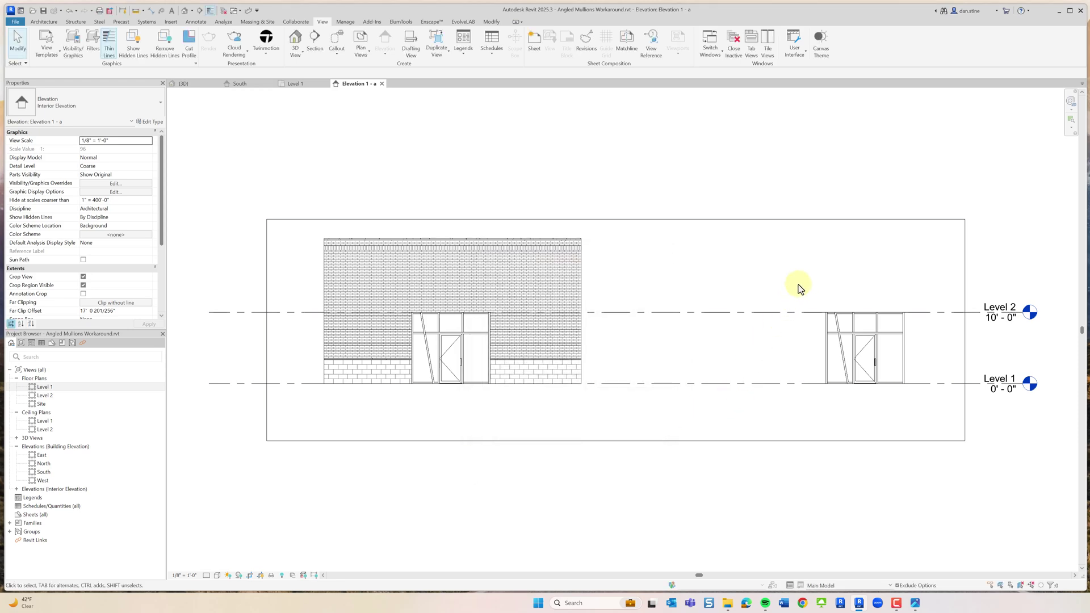
pyautogui.moveTo(798, 284); pyautogui.dragTo(917, 403)
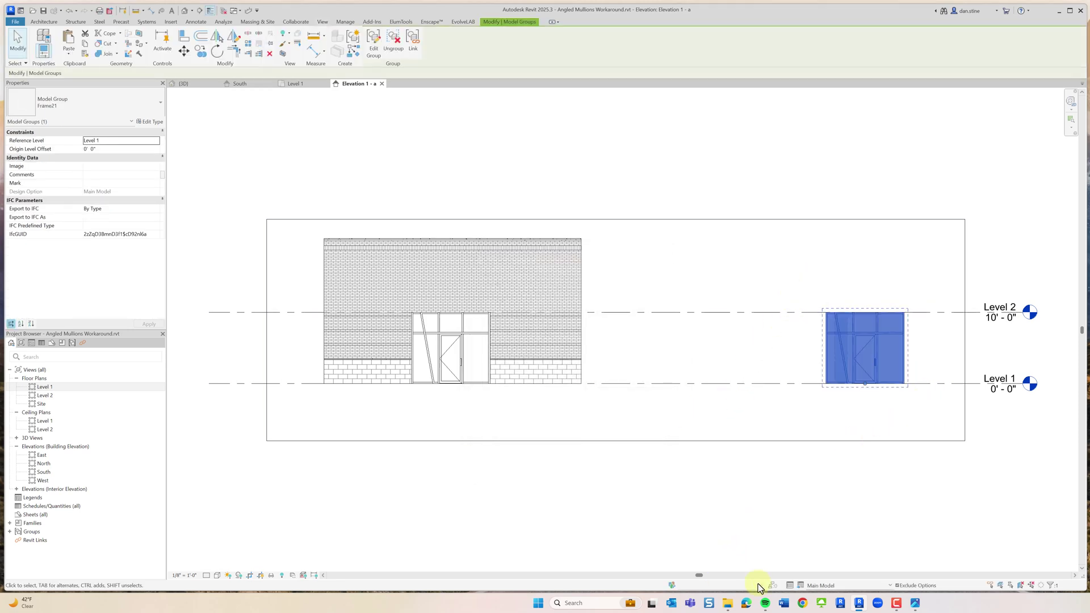
pyautogui.click(801, 586)
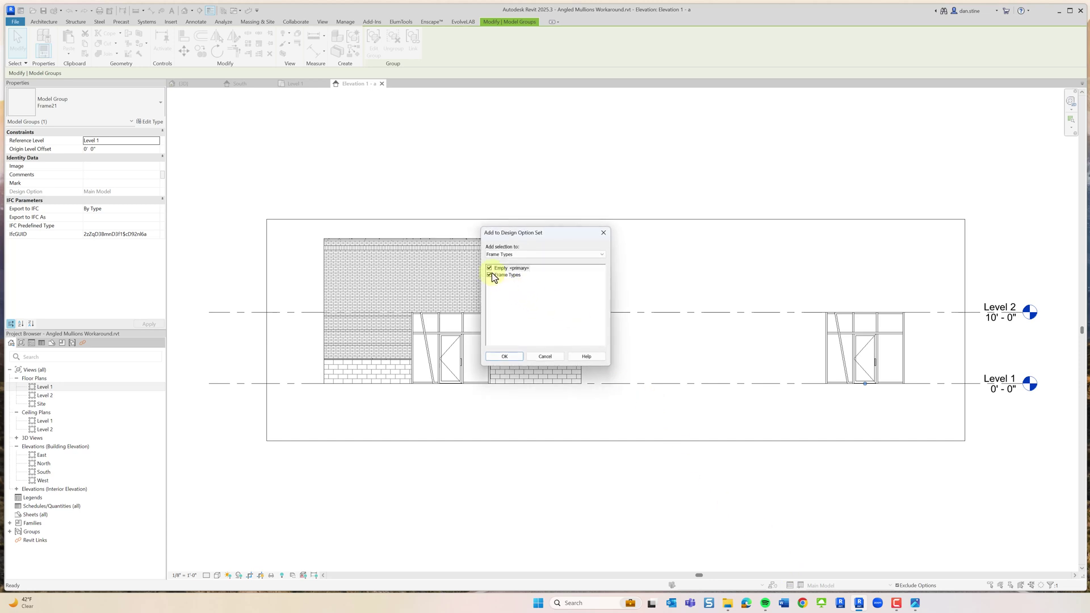
pyautogui.click(490, 268)
pyautogui.click(503, 357)
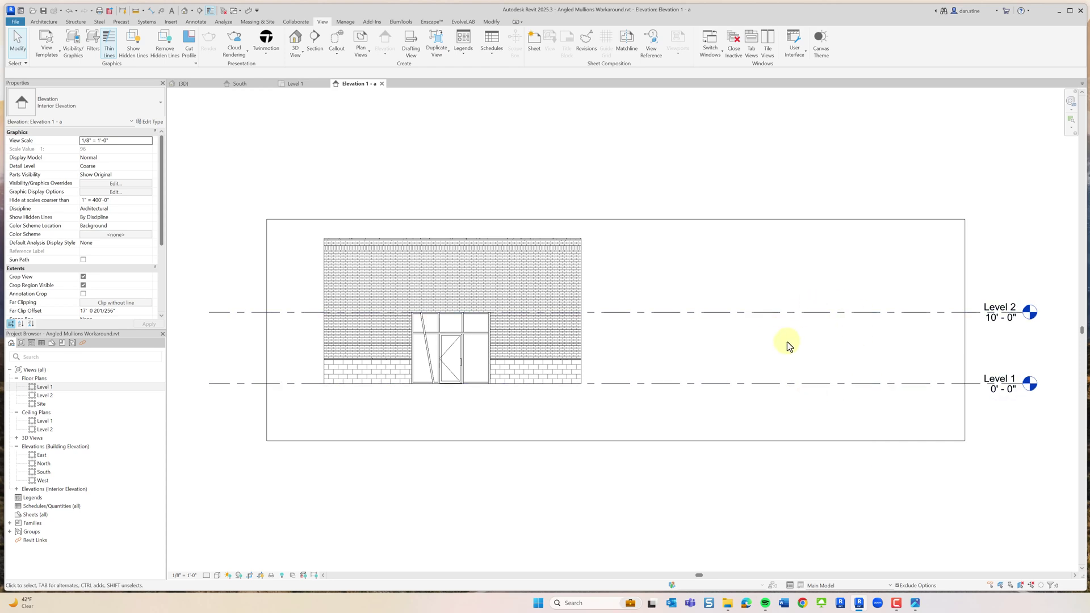
pyautogui.click(309, 220)
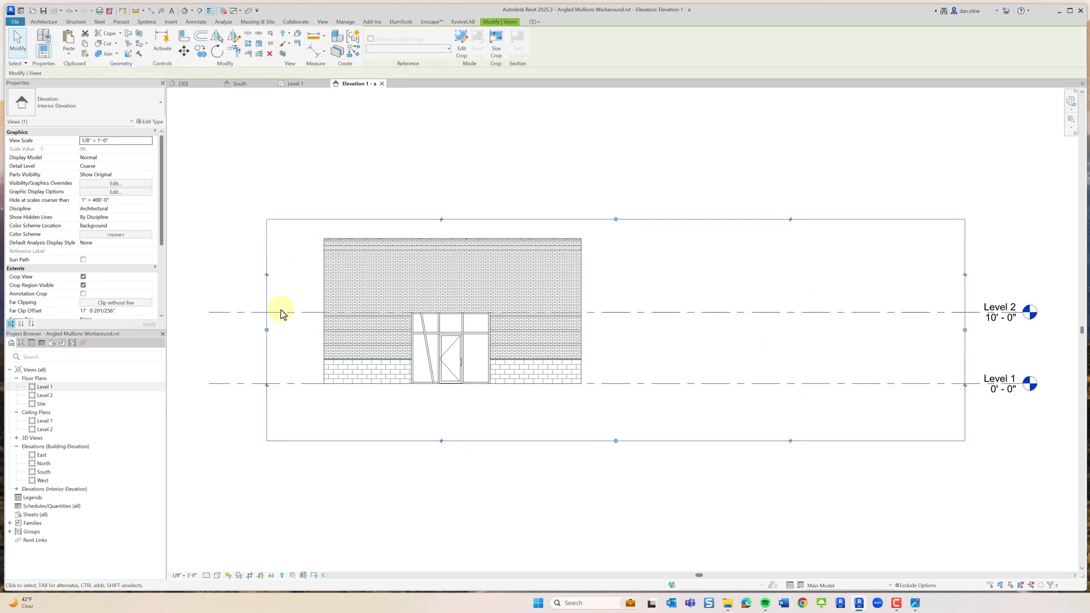
pyautogui.moveTo(267, 329); pyautogui.dragTo(757, 359)
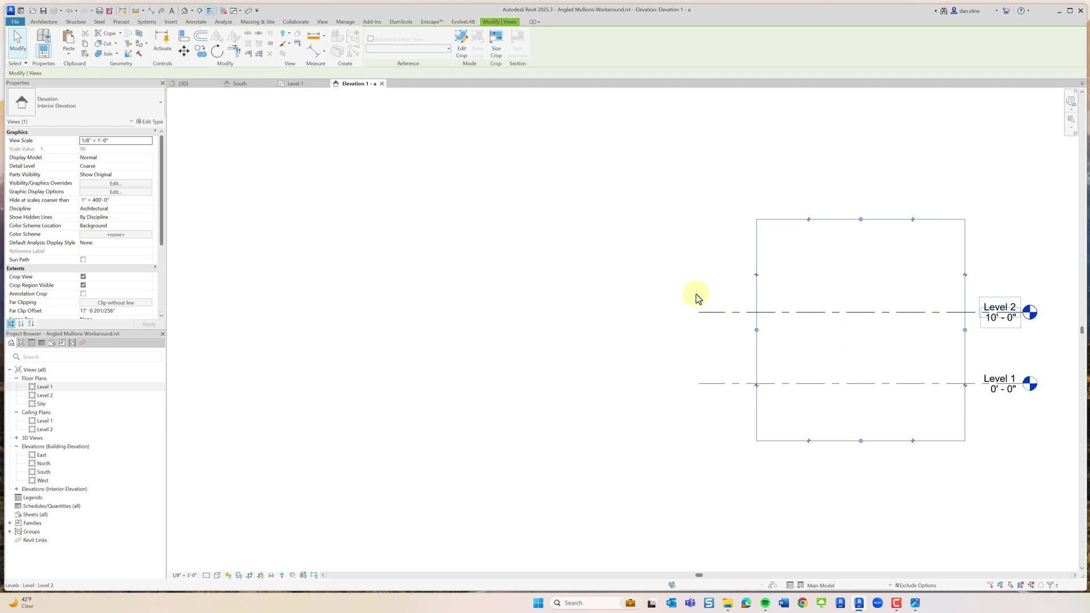
# Set Elevation 1 - a to display the Frame Types option via VG, then return to Level 1
pyautogui.click(675, 487)
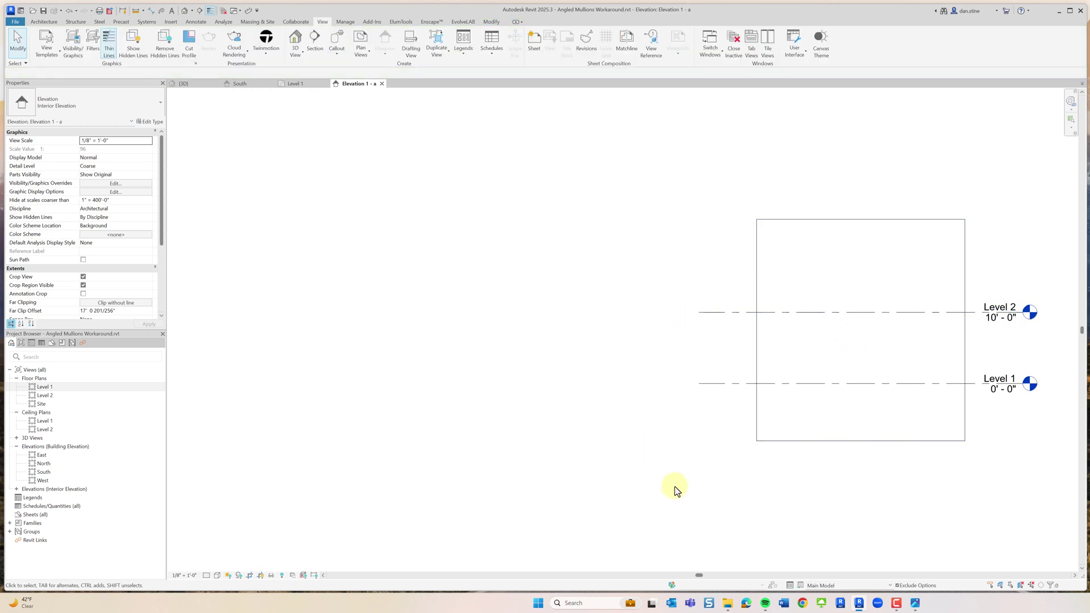
pyautogui.press('v')
pyautogui.press('g')
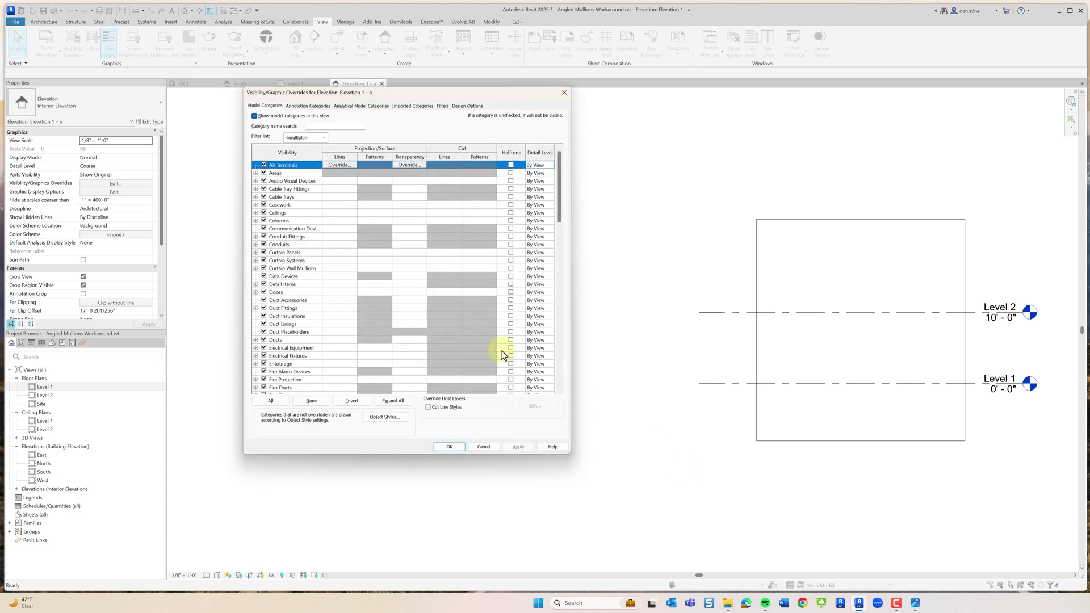
pyautogui.click(458, 107)
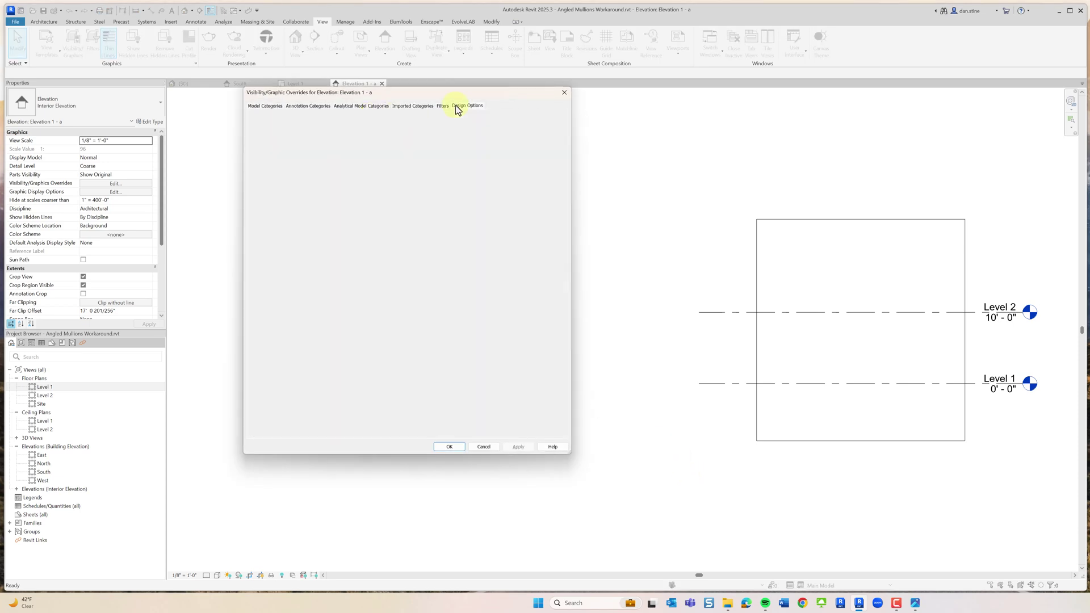
pyautogui.click(499, 131)
pyautogui.click(552, 131)
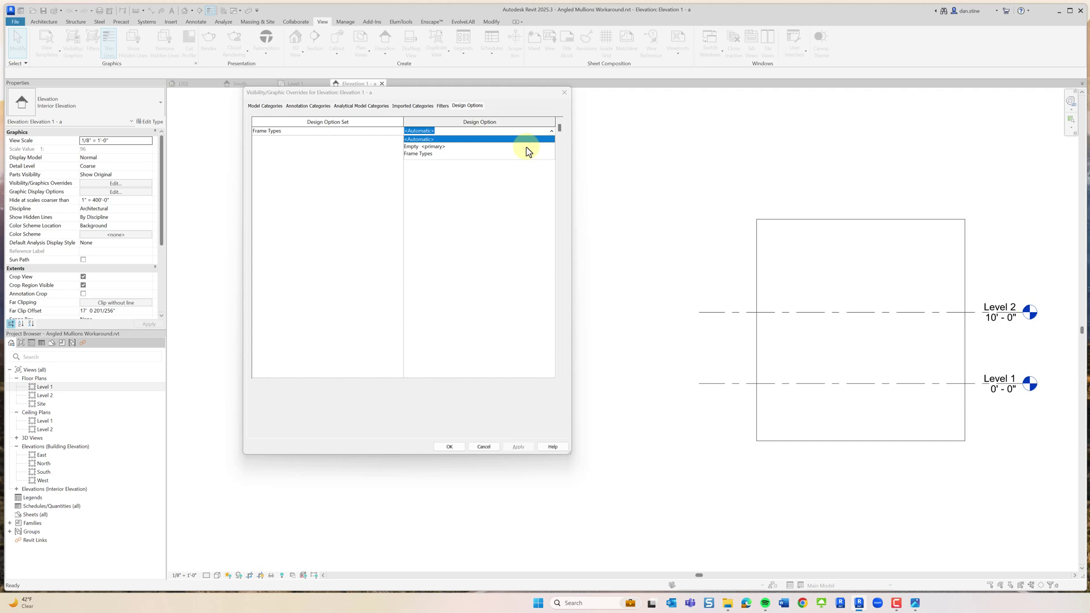
pyautogui.click(428, 154)
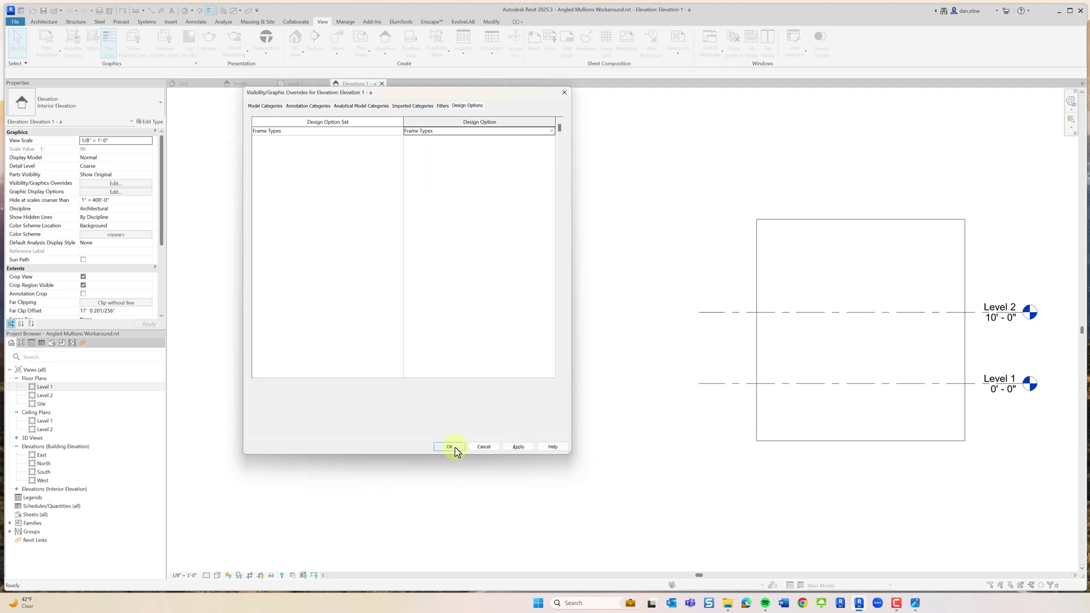
pyautogui.click(455, 448)
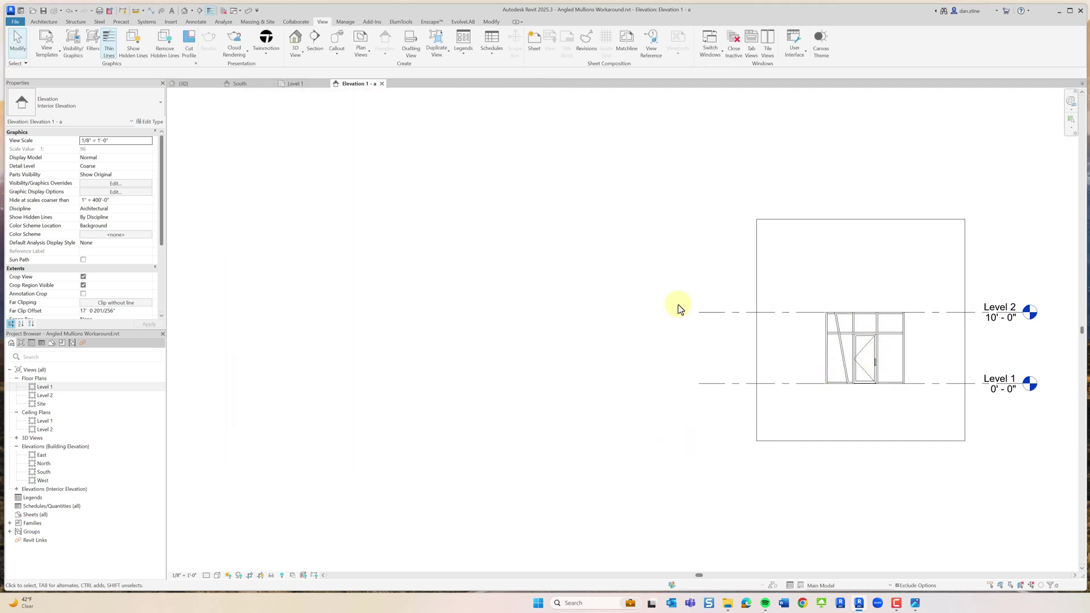
pyautogui.click(292, 83)
pyautogui.scroll(-3, 739, 325)
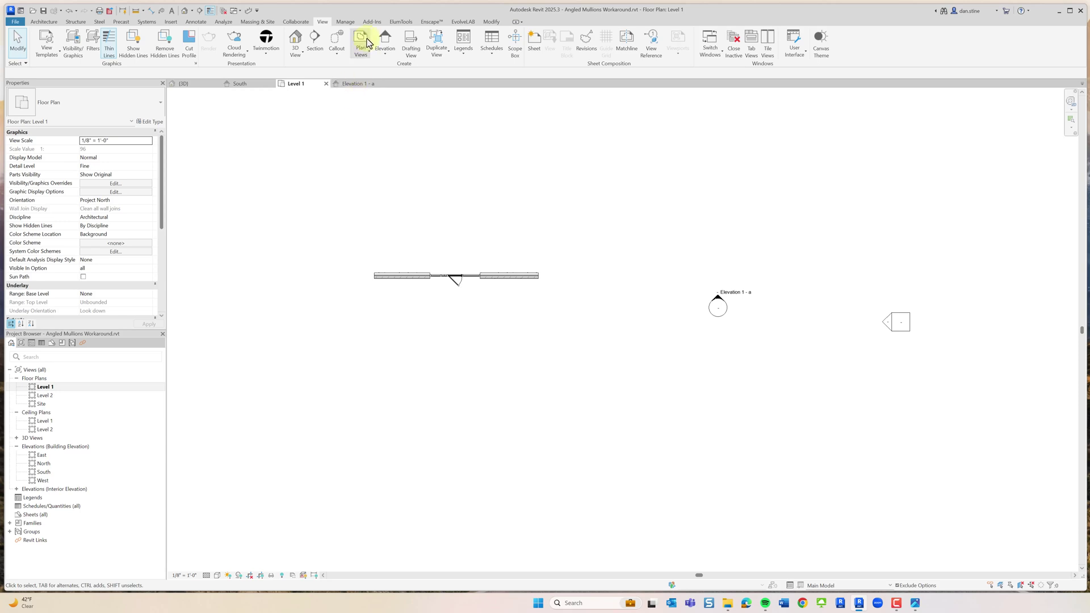
# Orbit around the brick wall in the default 3D view
pyautogui.click(185, 10)
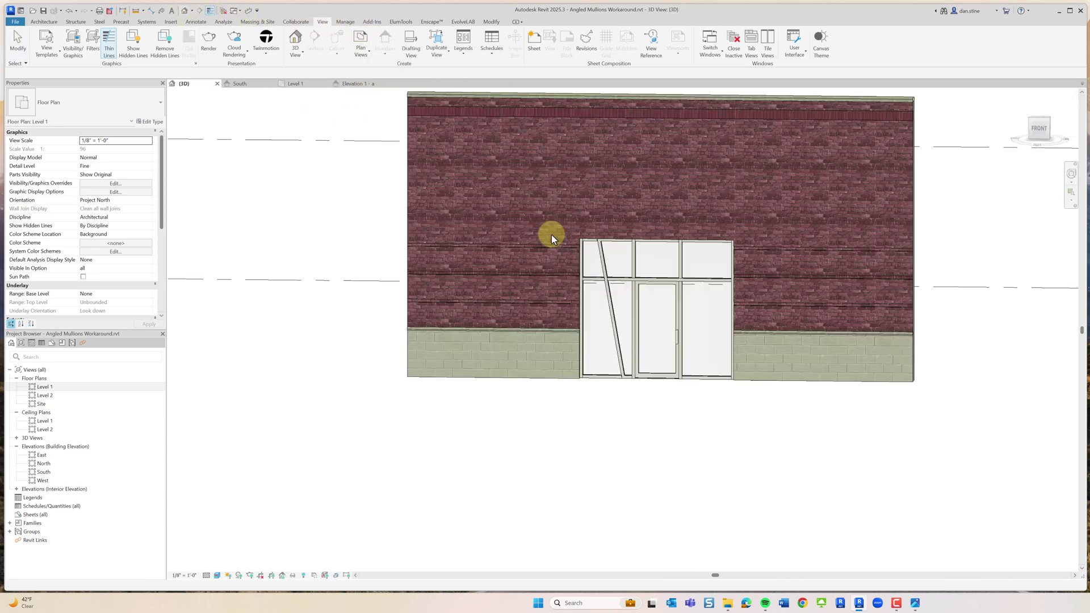
pyautogui.scroll(-6, 591, 335)
pyautogui.keyDown('shift'); pyautogui.moveTo(637, 341); pyautogui.dragTo(769, 335, button='middle'); pyautogui.keyUp('shift')
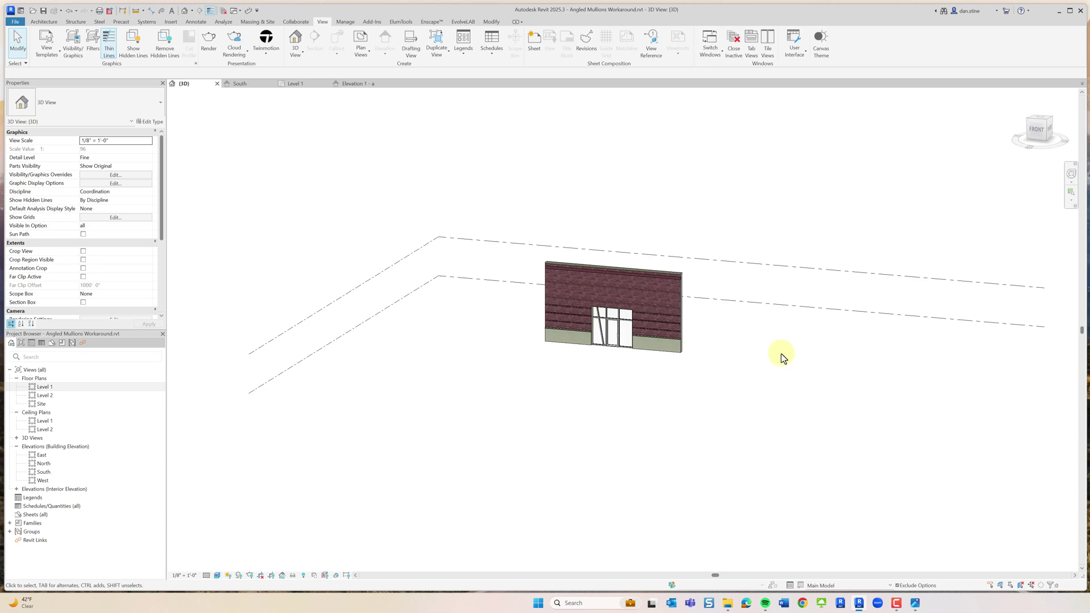
pyautogui.moveTo(781, 353)
pyautogui.keyDown('shift'); pyautogui.mouseDown(button='middle')
pyautogui.moveTo(772, 367)
pyautogui.moveTo(788, 372)
pyautogui.mouseUp(button='middle'); pyautogui.keyUp('shift')
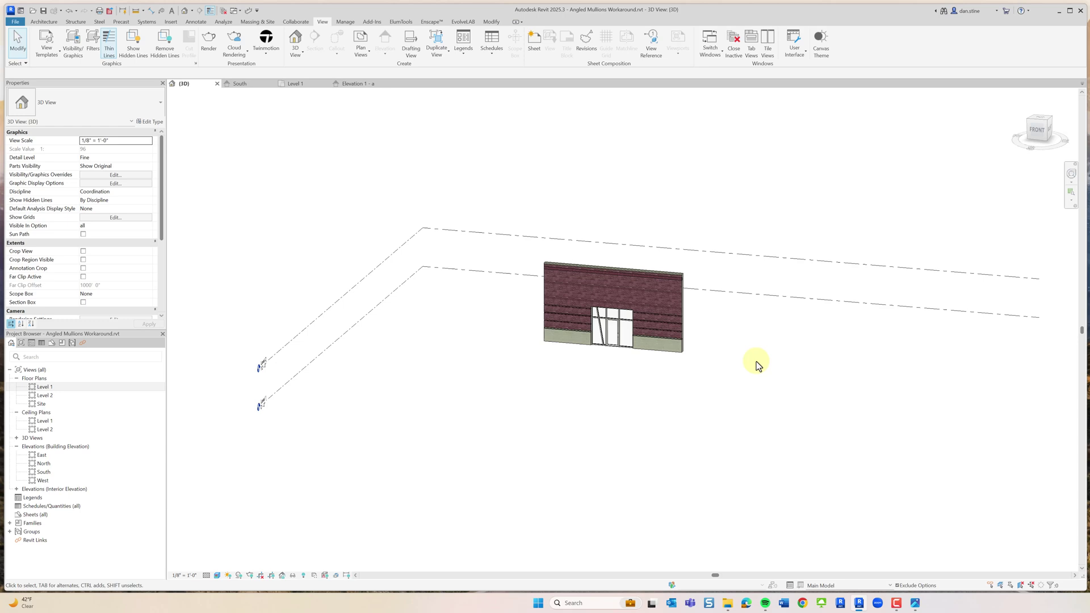
pyautogui.keyDown('shift'); pyautogui.moveTo(755, 363); pyautogui.dragTo(643, 355, button='middle'); pyautogui.keyUp('shift')
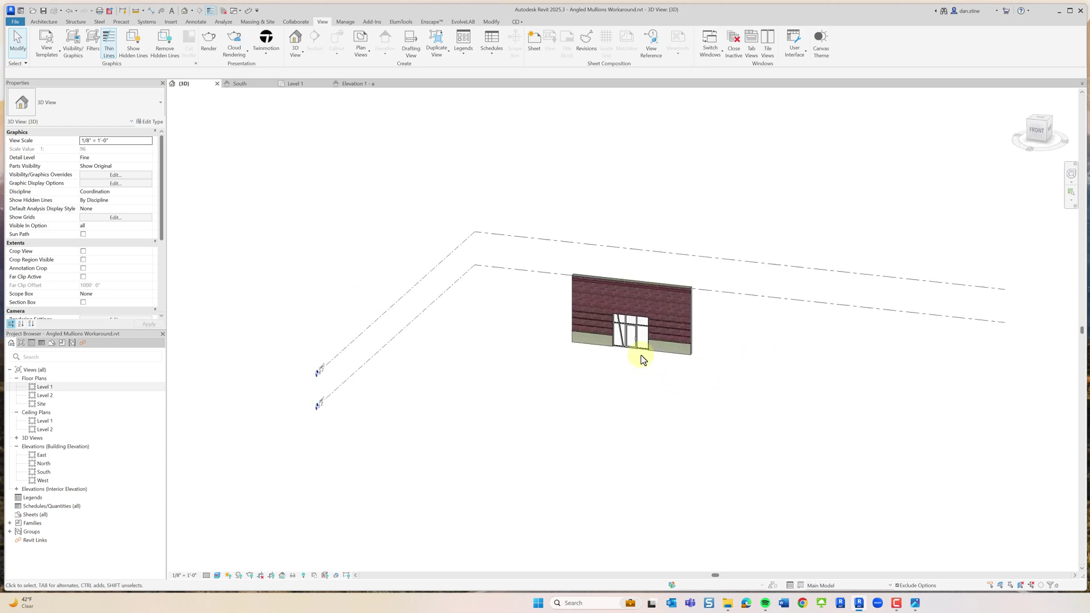
pyautogui.scroll(3, 633, 338)
pyautogui.scroll(4, 633, 337)
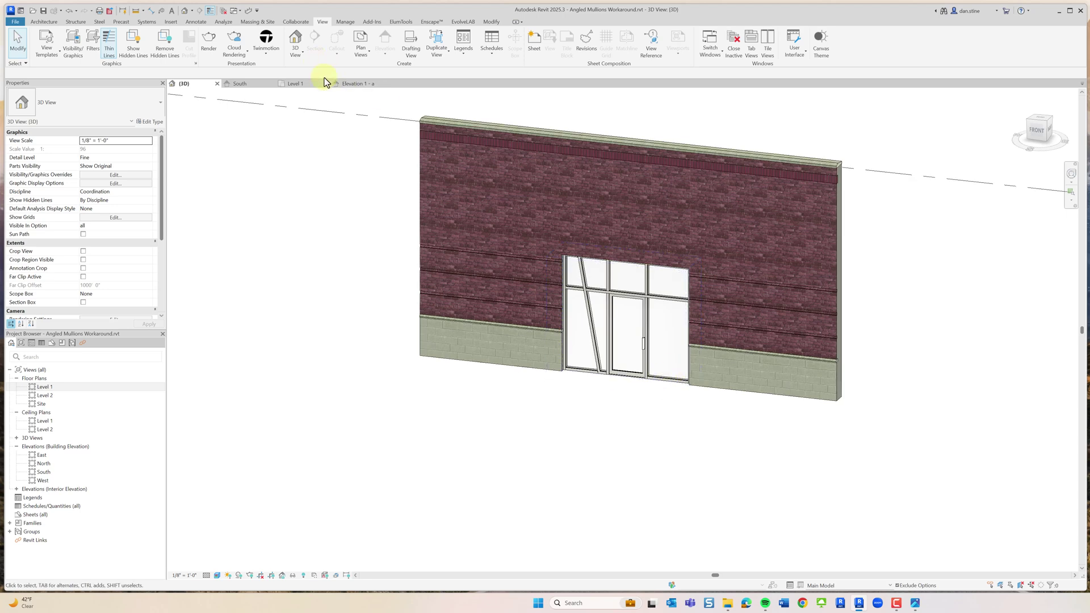
# Return to Elevation 1 - a and centre the angled storefront
pyautogui.click(349, 84)
pyautogui.moveTo(875, 338); pyautogui.dragTo(494, 306, button='middle')
pyautogui.scroll(3, 512, 302)
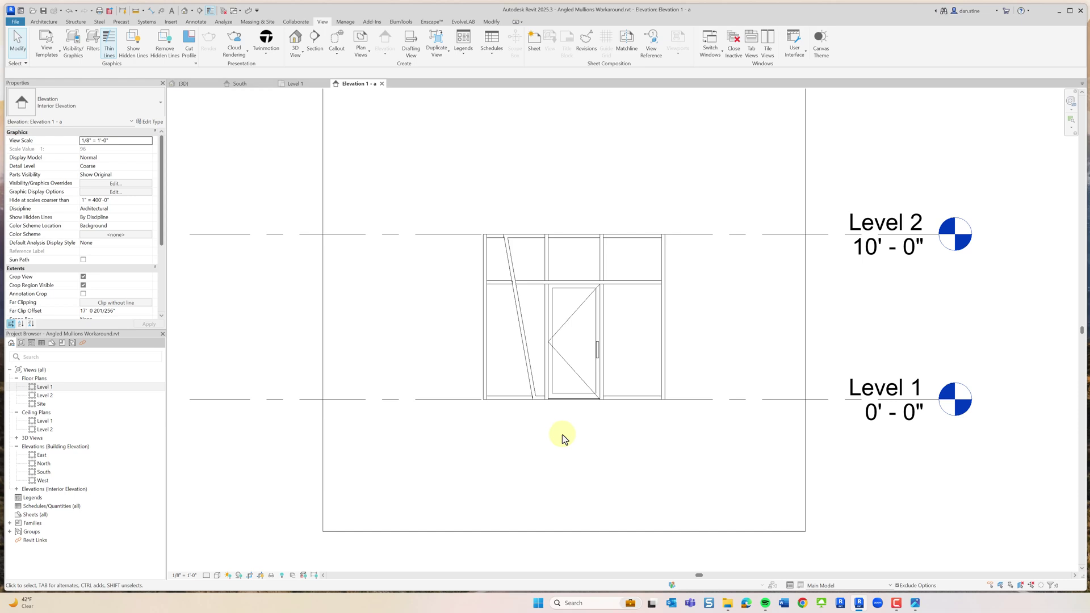
# Return from the elevation to the {3D} view and orbit the brick wall to face the storefront
pyautogui.scroll(-3, 562, 431)
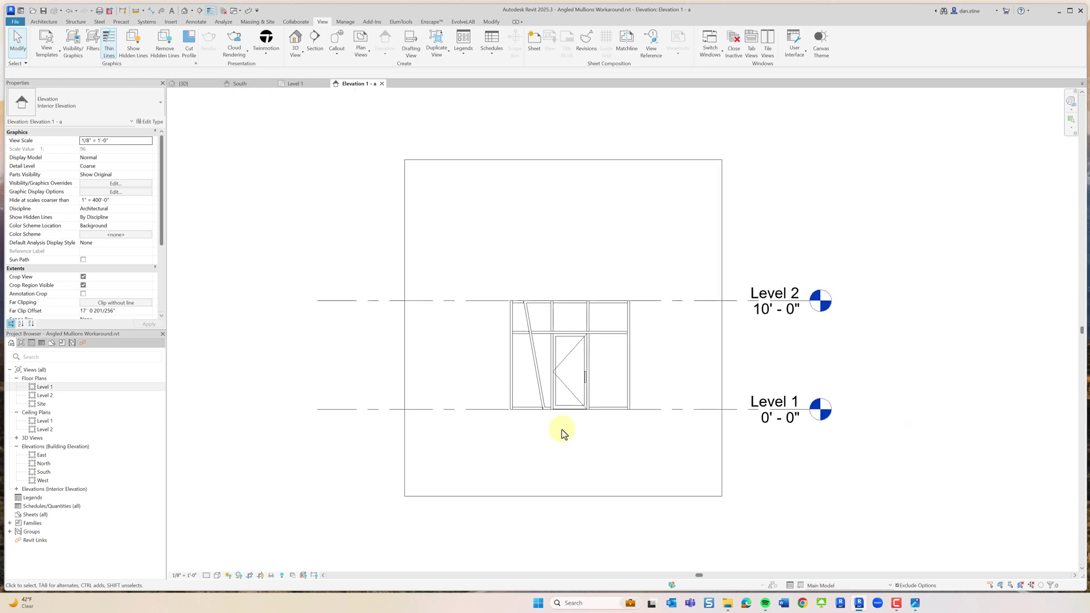
pyautogui.scroll(-1, 556, 416)
pyautogui.moveTo(557, 409); pyautogui.dragTo(540, 373, button='middle')
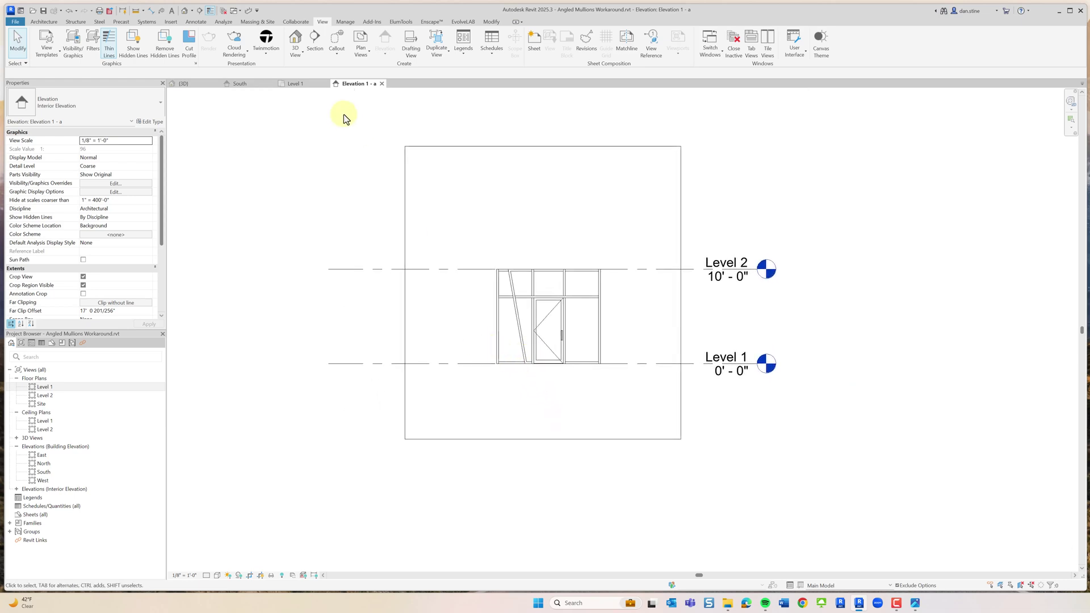
pyautogui.click(294, 85)
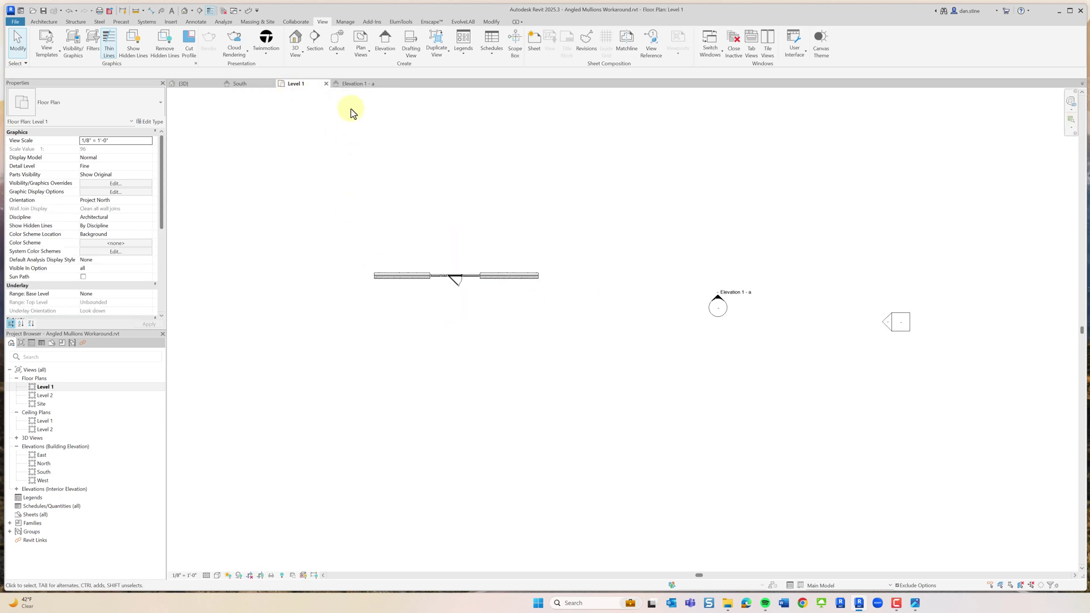
pyautogui.click(189, 84)
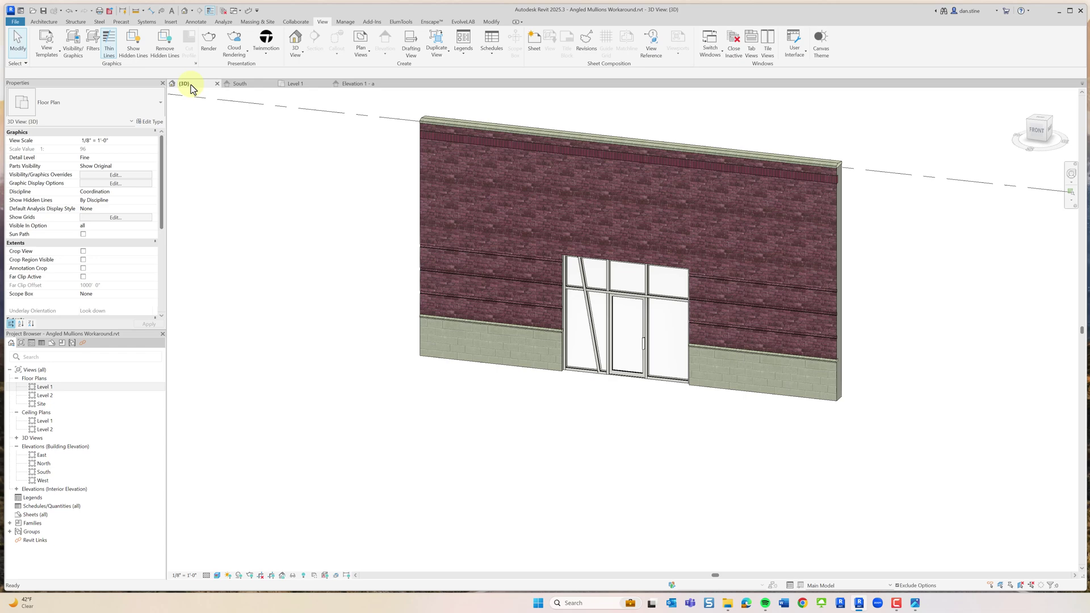
pyautogui.scroll(-1, 568, 318)
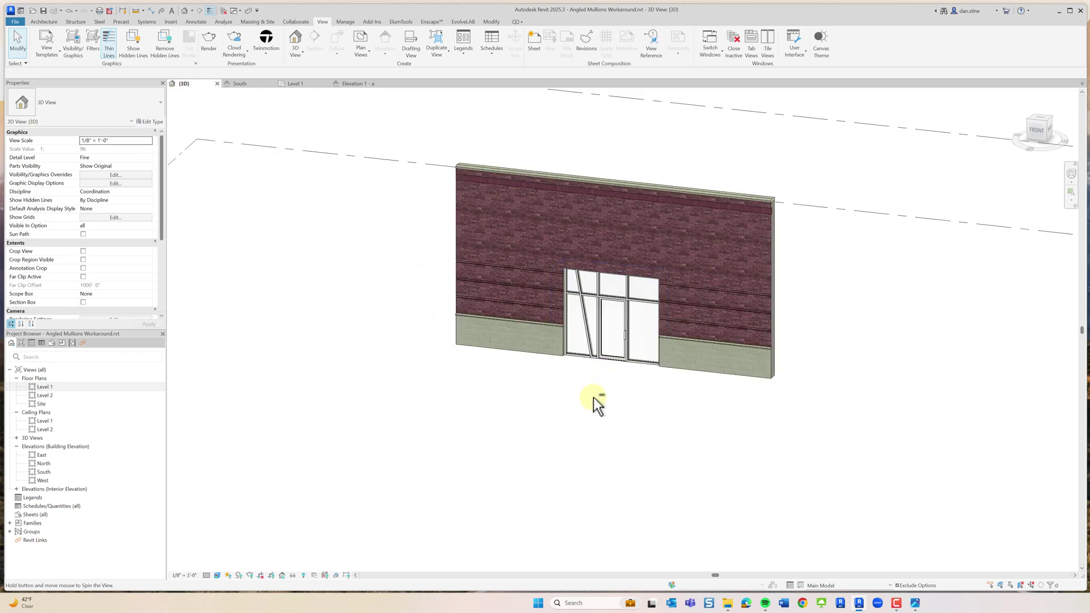
pyautogui.keyDown('shift'); pyautogui.moveTo(594, 398); pyautogui.dragTo(732, 423, button='middle'); pyautogui.keyUp('shift')
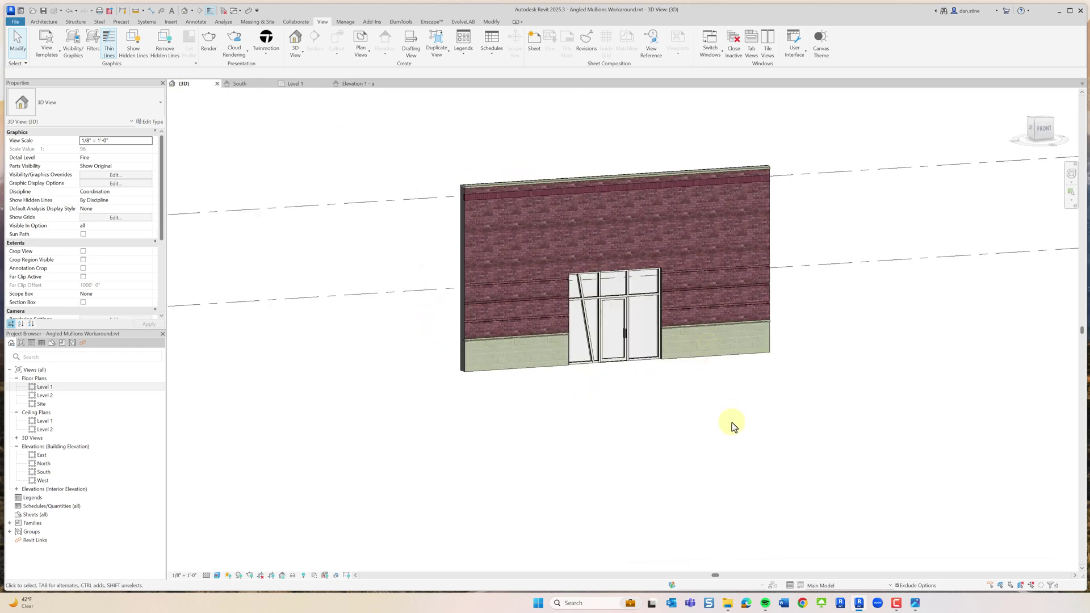